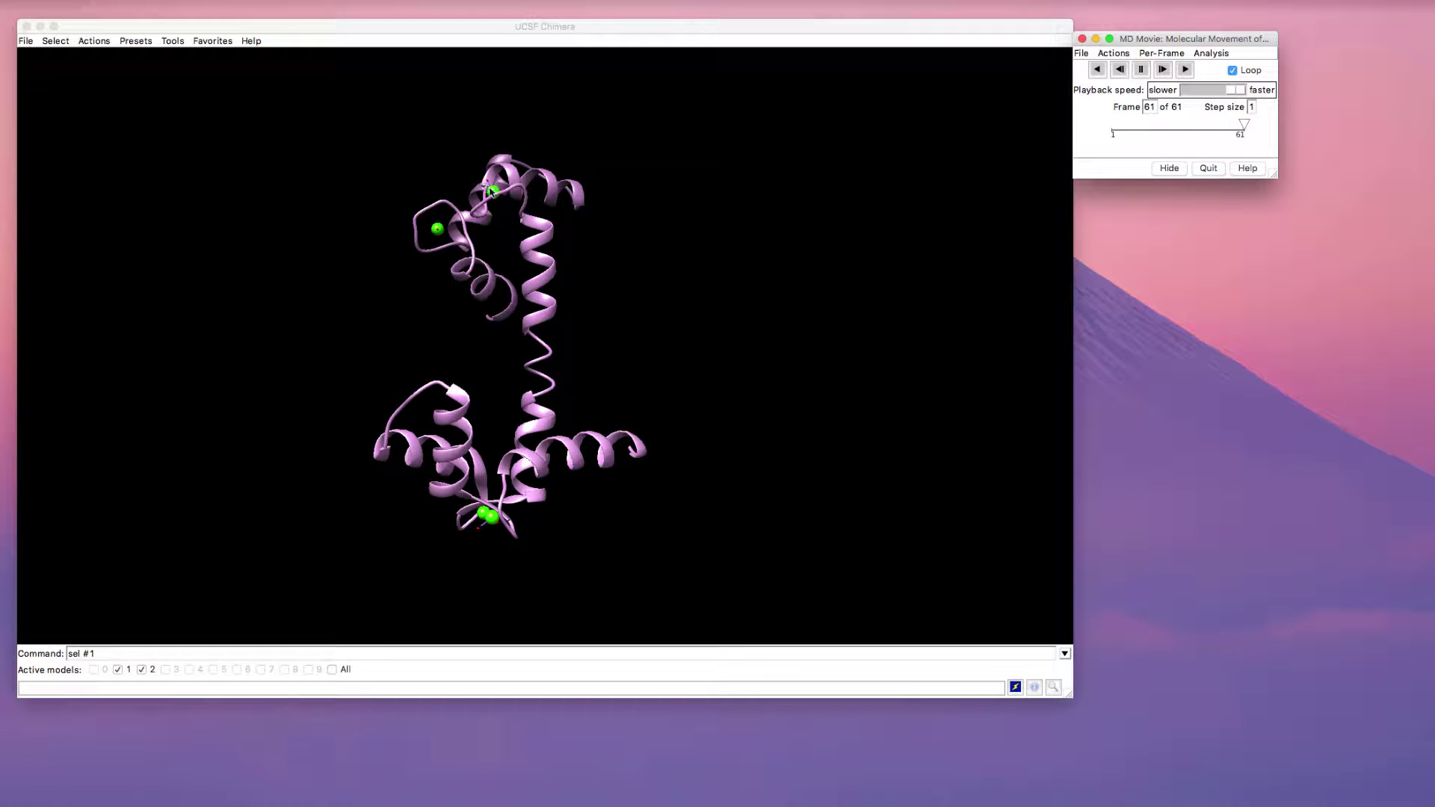
# Examine the protein's calcium ions and the water oxygens attached to them up close from different angles.
pyautogui.scroll(3, 488, 198)
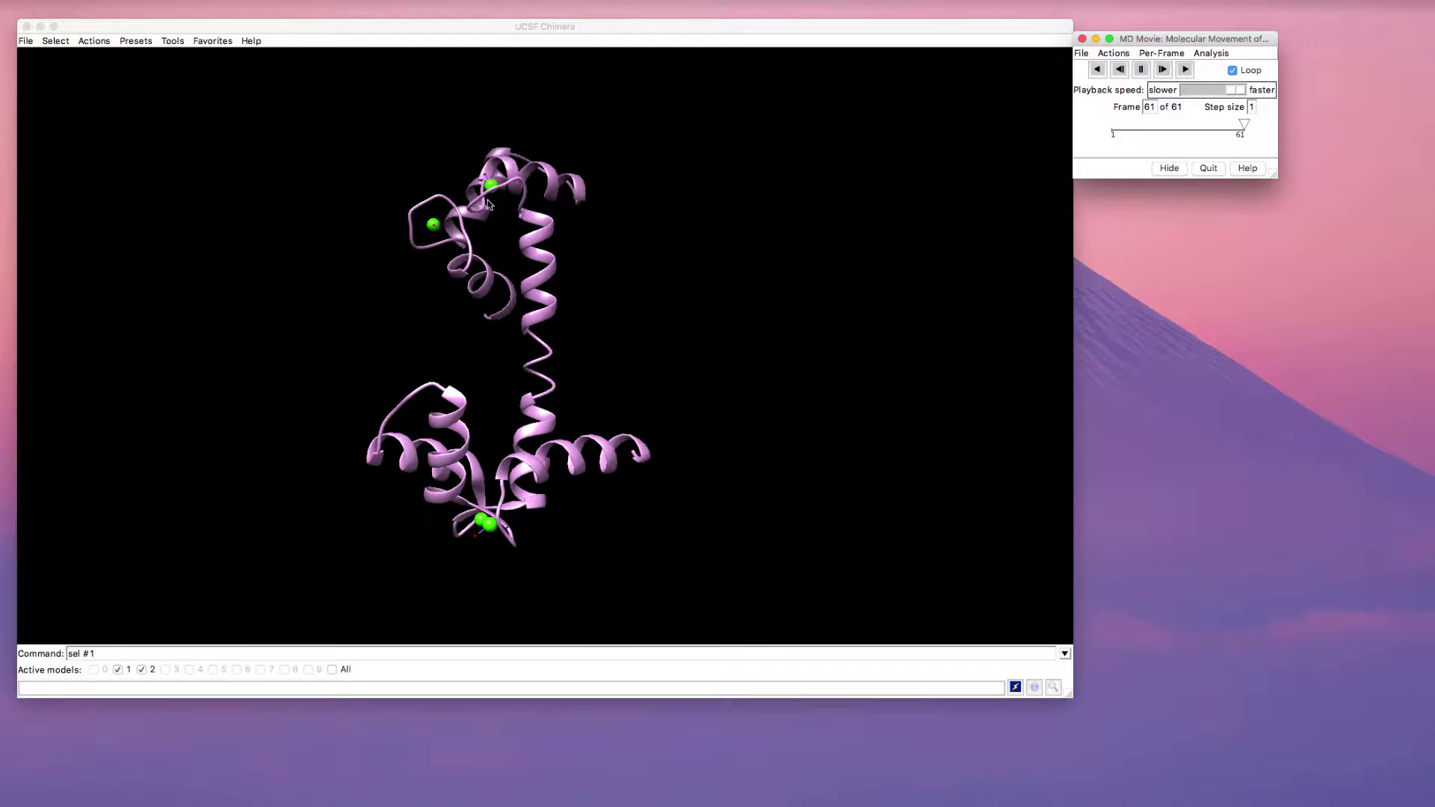
pyautogui.scroll(5, 487, 201)
pyautogui.click(423, 114)
pyautogui.scroll(2, 456, 240)
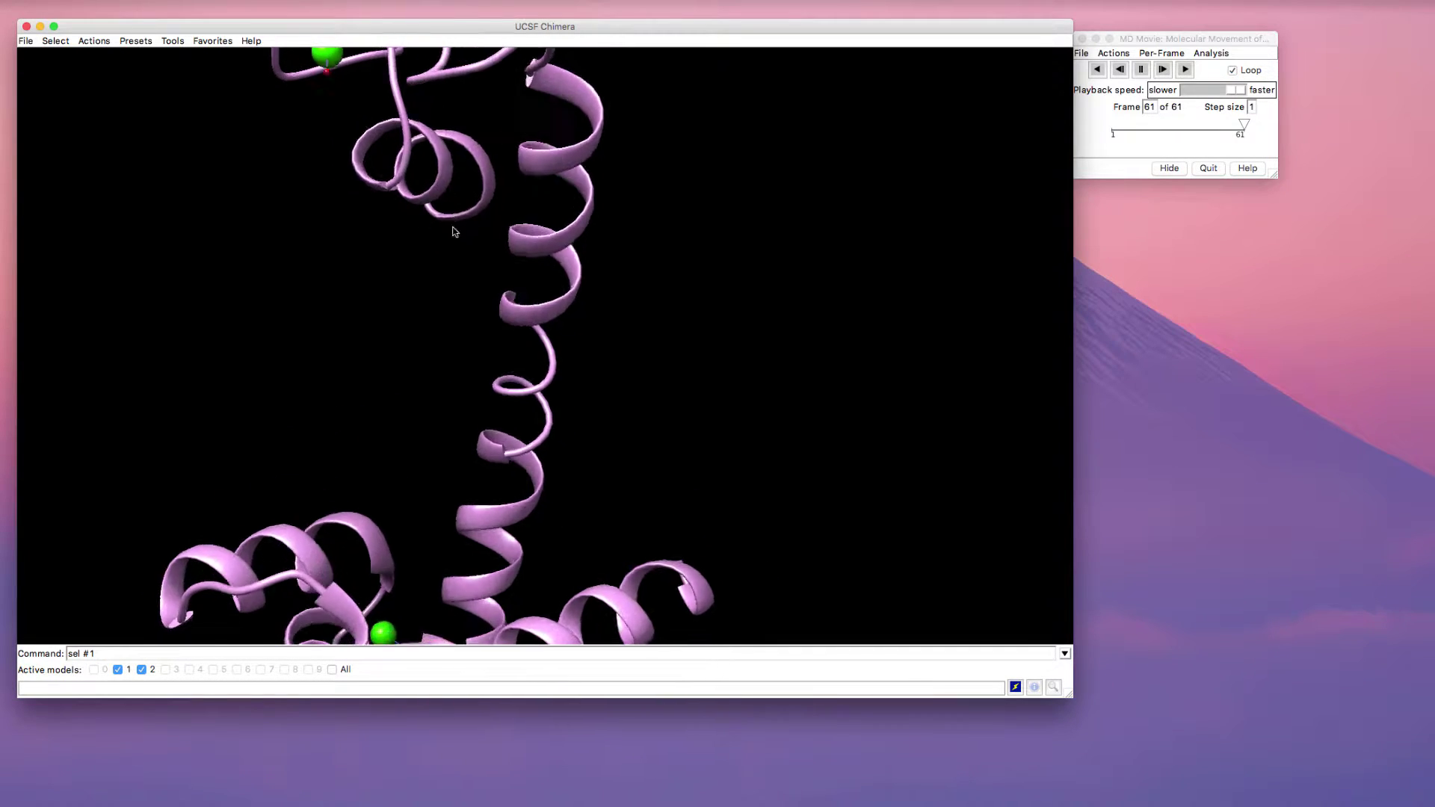
pyautogui.scroll(-3, 458, 244)
pyautogui.moveTo(523, 238); pyautogui.dragTo(481, 203)
pyautogui.scroll(3, 594, 234)
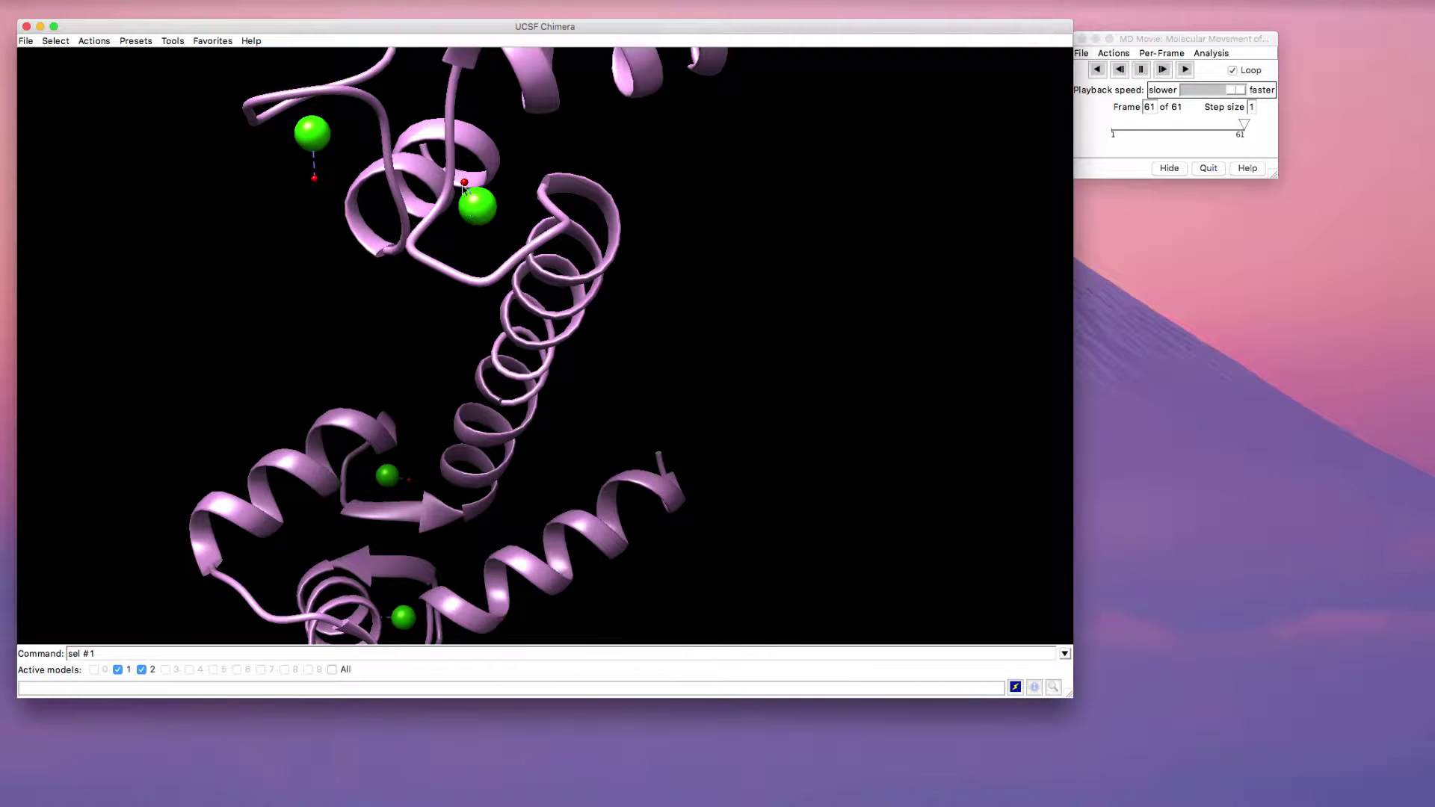
pyautogui.moveTo(464, 185)
# Set the selection mode to replace and select all HOH residues.
pyautogui.click(95, 43)
pyautogui.click(101, 652)
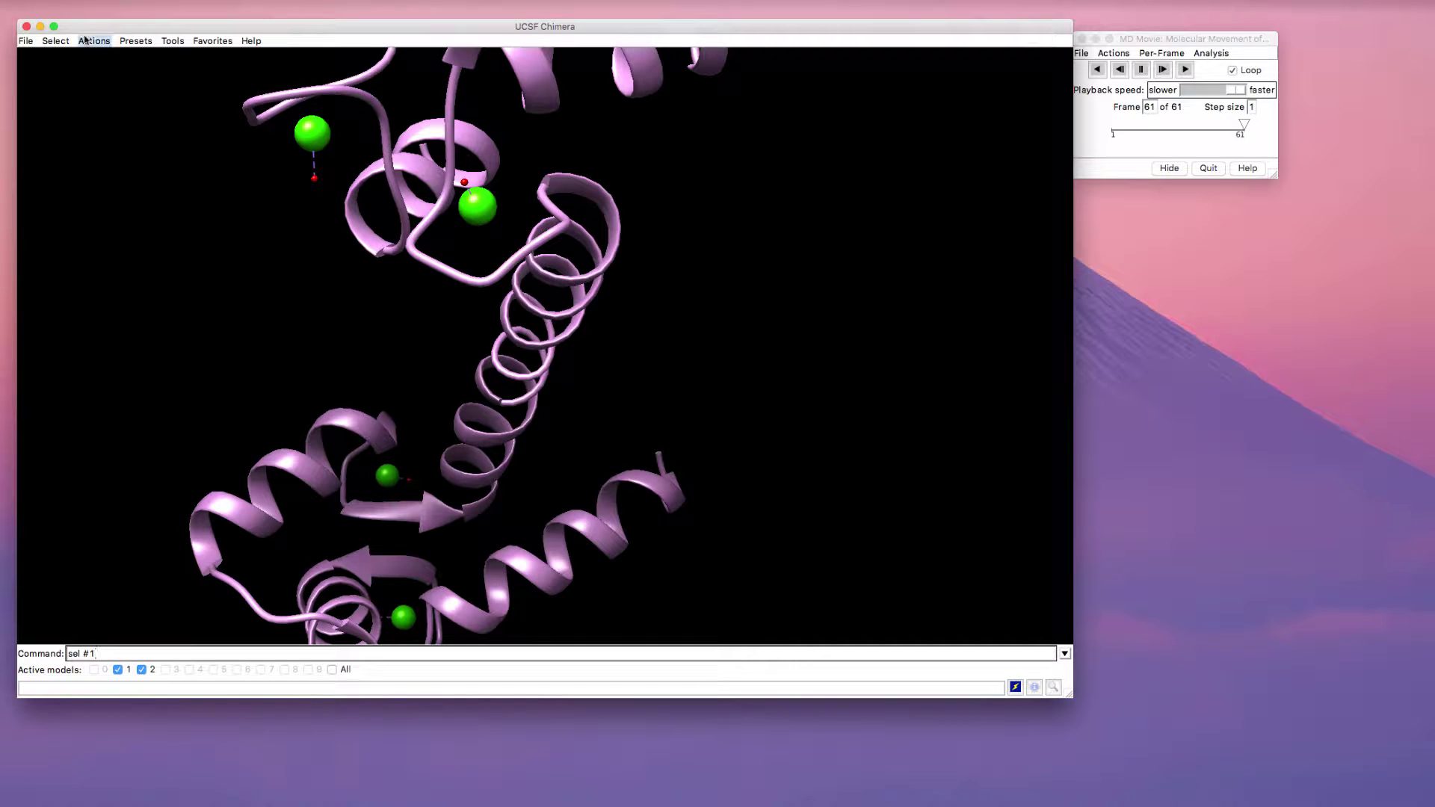
pyautogui.click(57, 42)
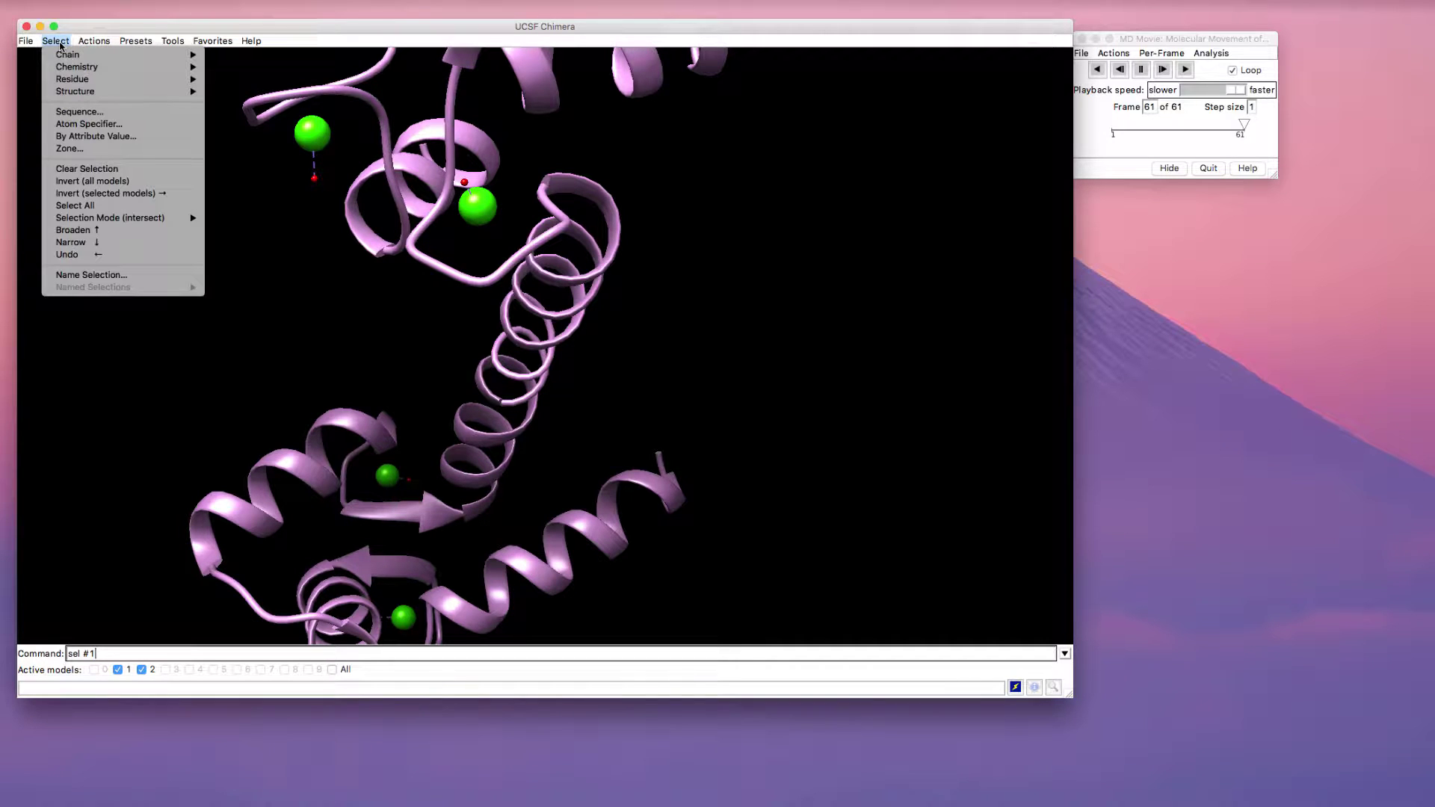
pyautogui.moveTo(136, 218)
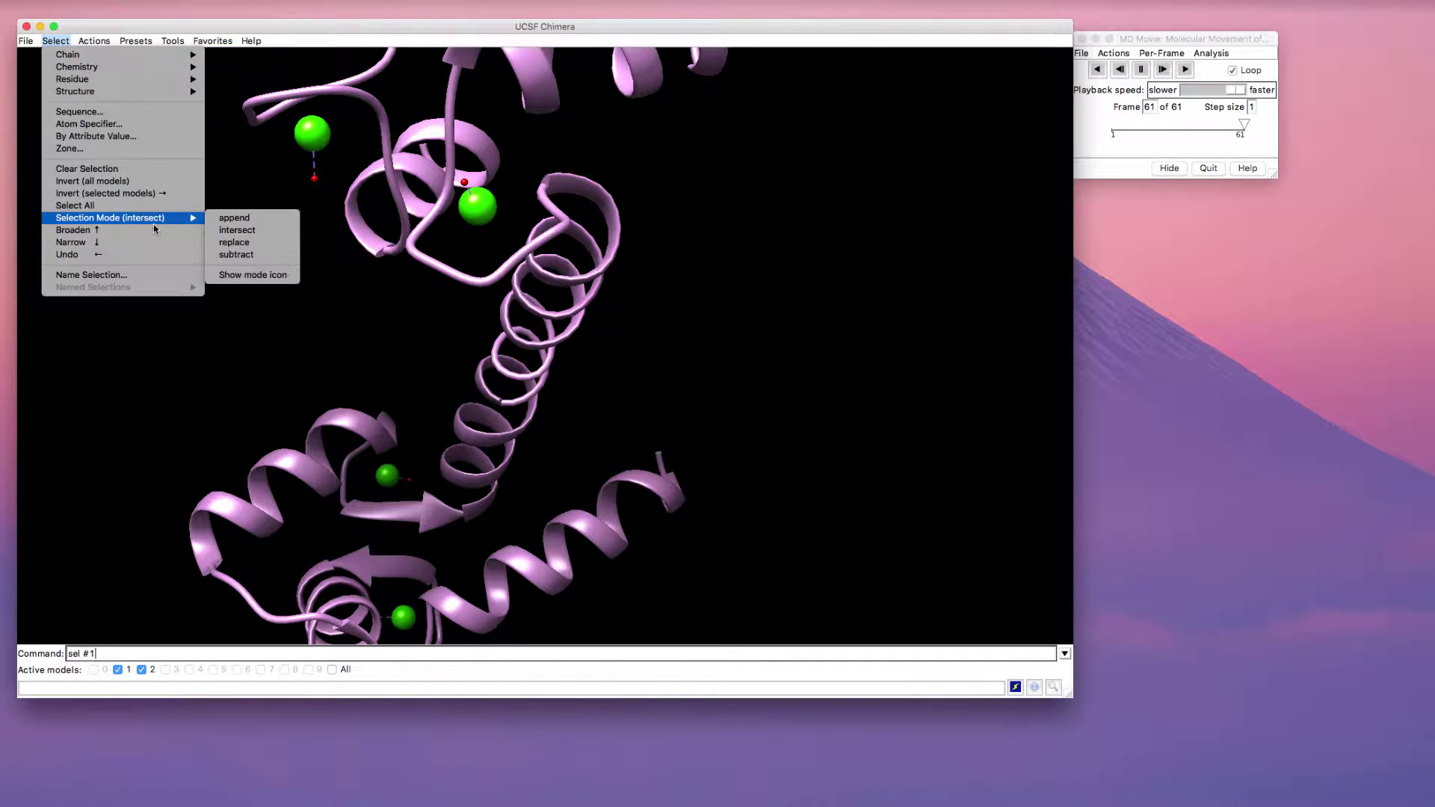
pyautogui.click(245, 247)
pyautogui.click(55, 40)
pyautogui.moveTo(65, 93)
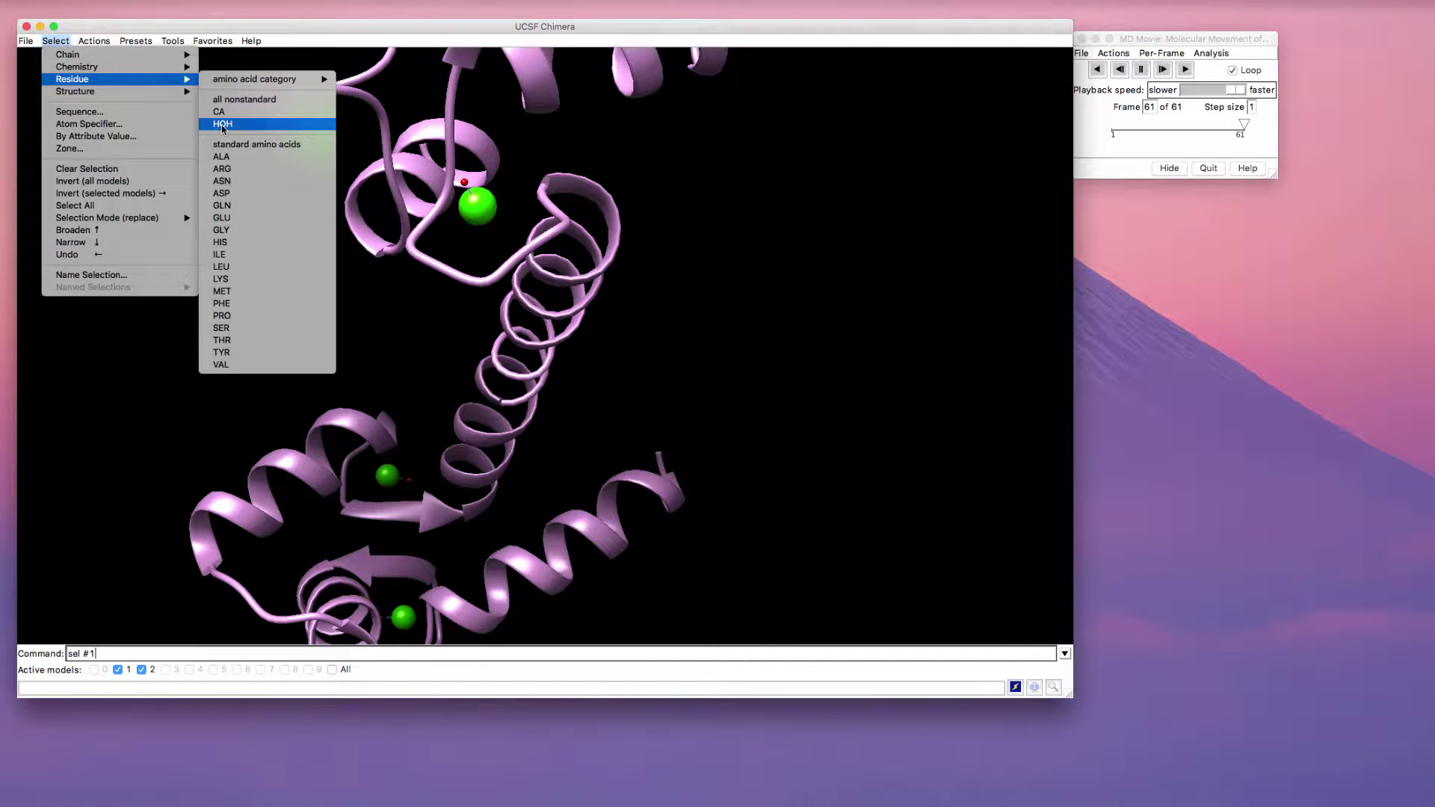
pyautogui.click(262, 112)
# Add hydrogens to model 3cln (#1) only, considering H-bonds and using residue-name-based histidine protonation.
pyautogui.click(172, 40)
pyautogui.moveTo(193, 56)
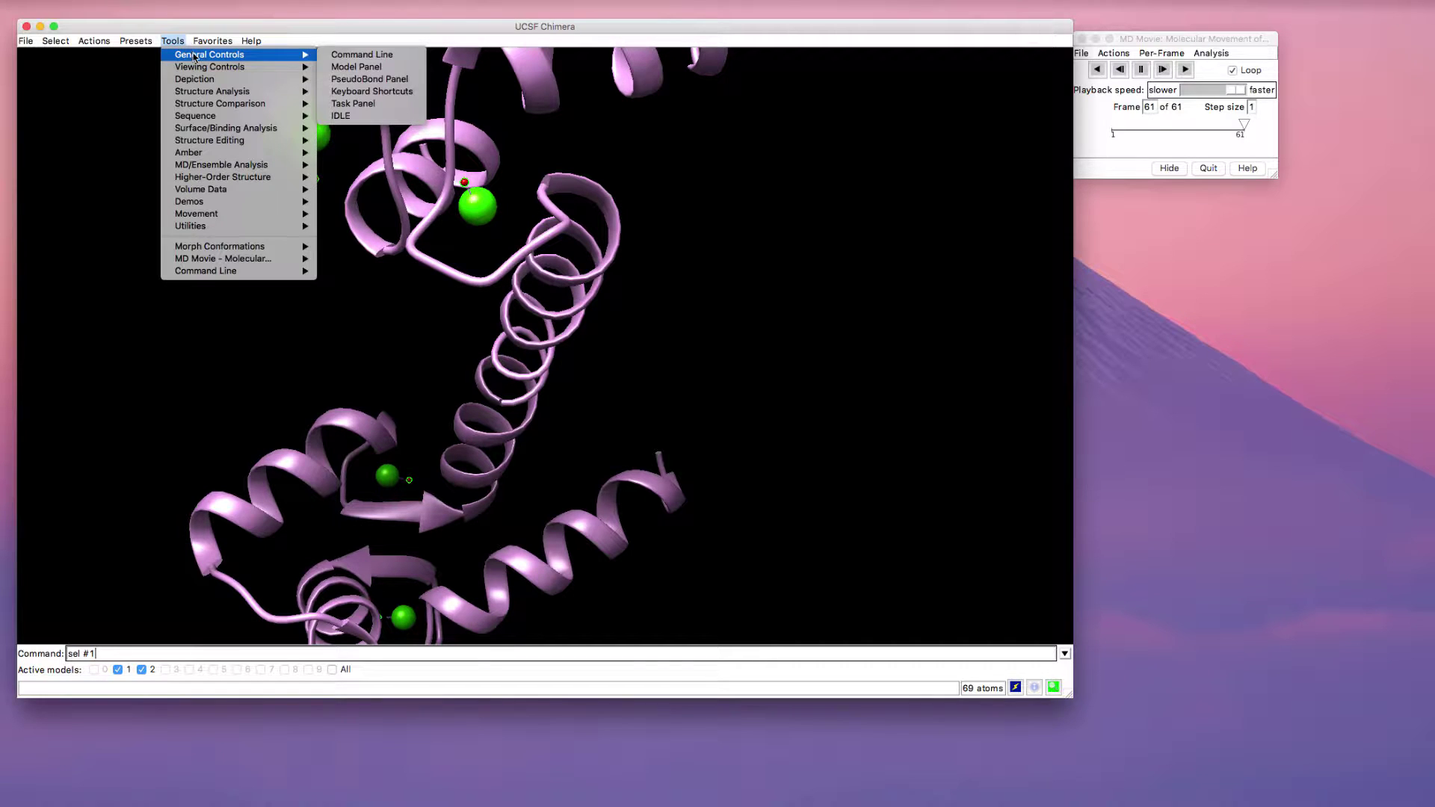
pyautogui.moveTo(216, 146)
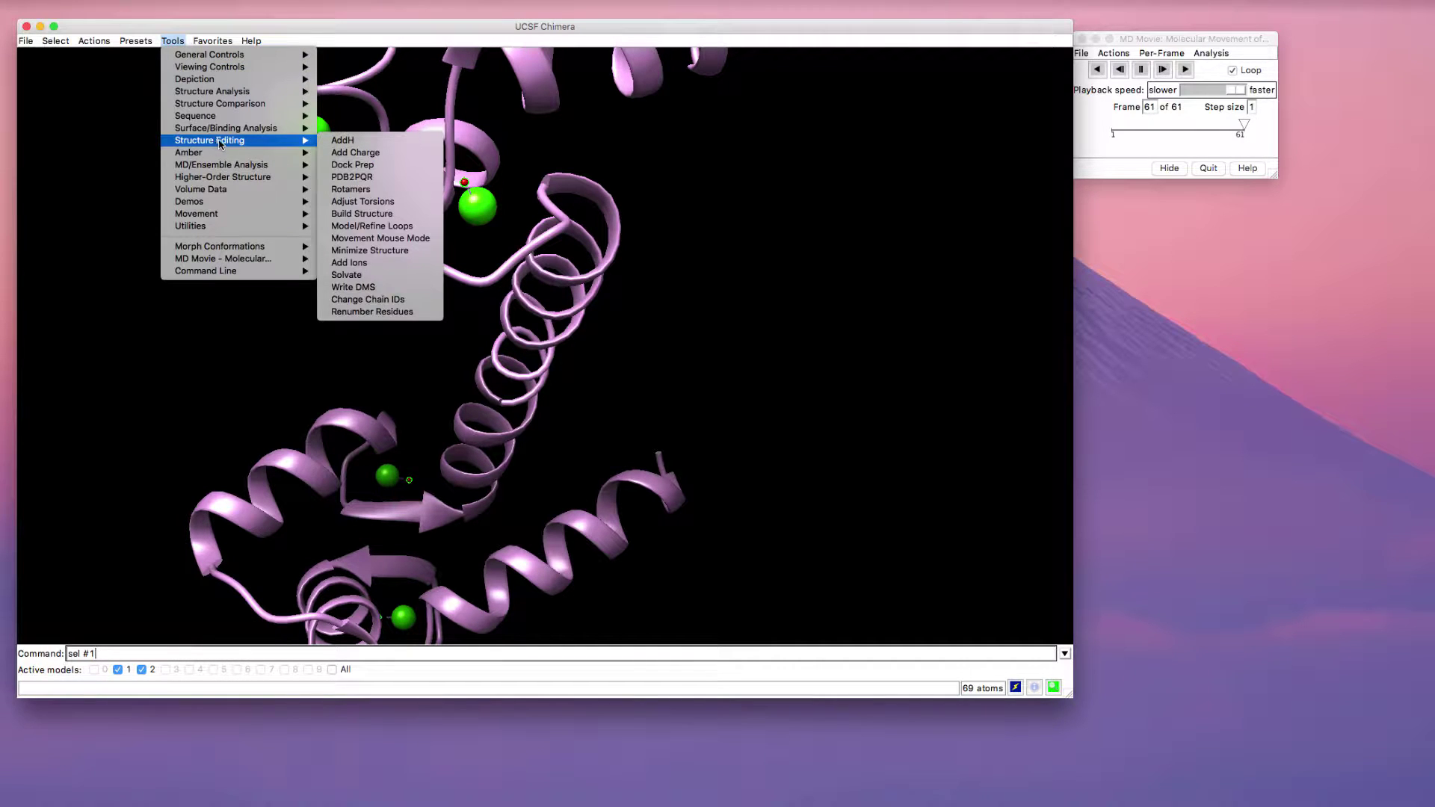
pyautogui.click(334, 142)
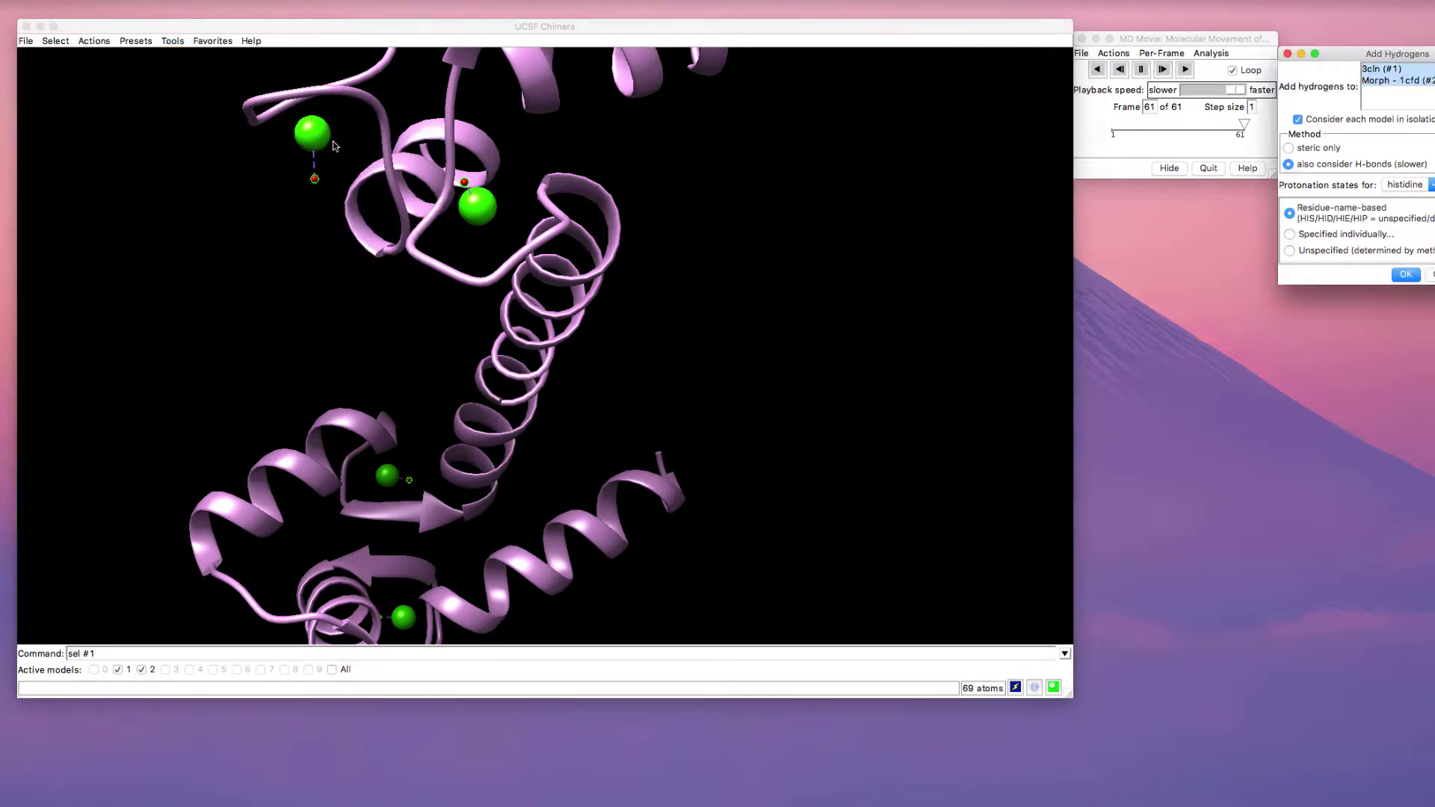
pyautogui.moveTo(1371, 54); pyautogui.dragTo(1158, 194)
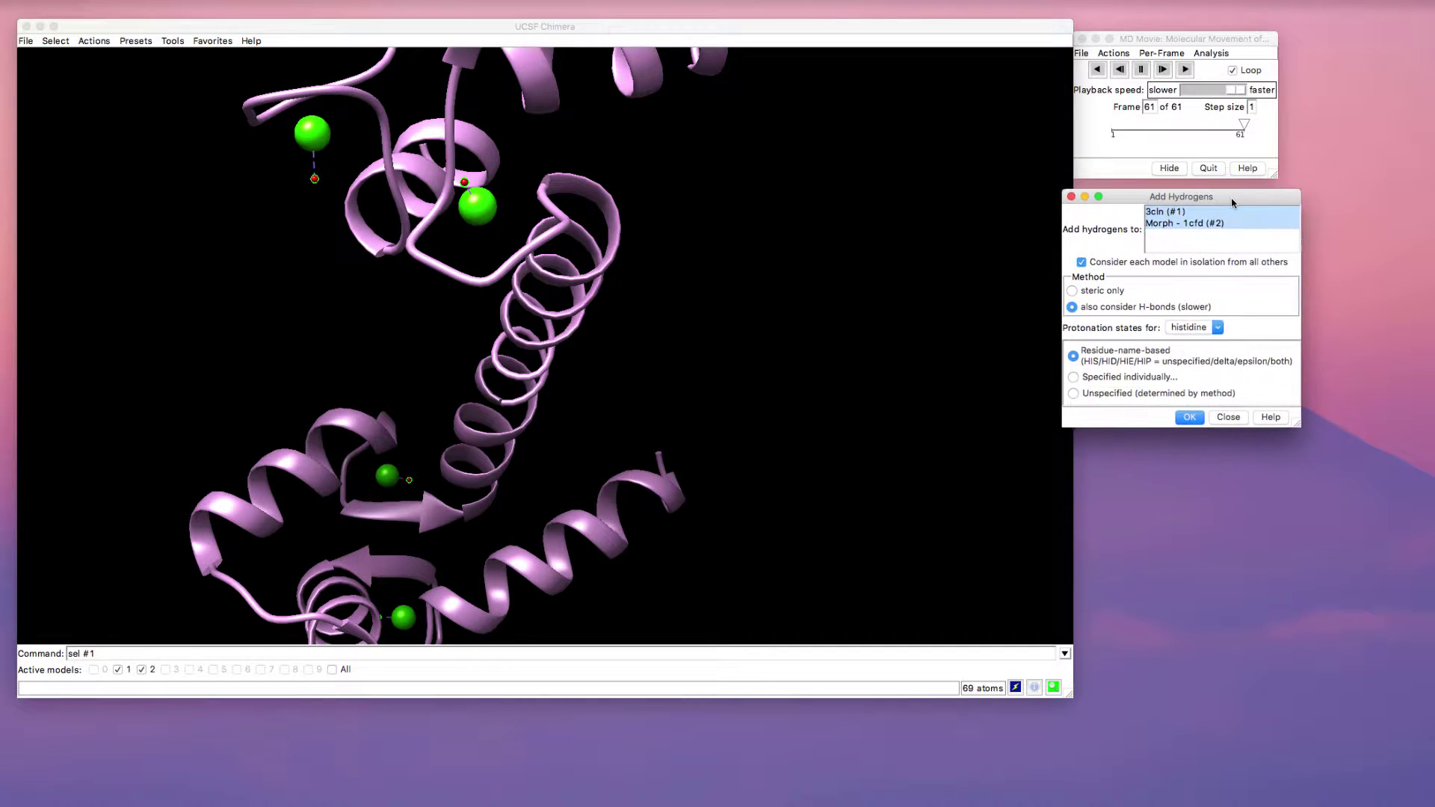
pyautogui.click(1162, 211)
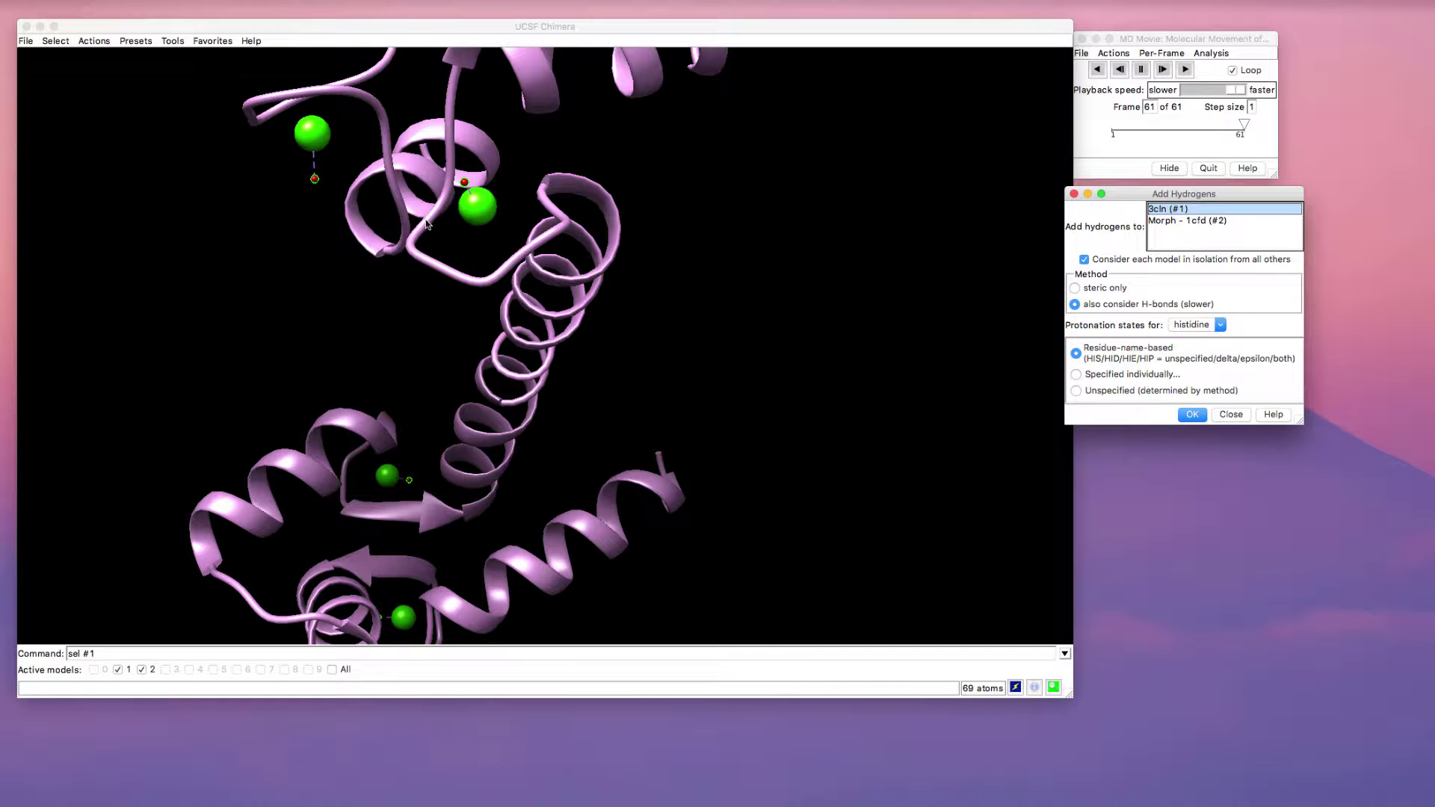
pyautogui.click(1192, 417)
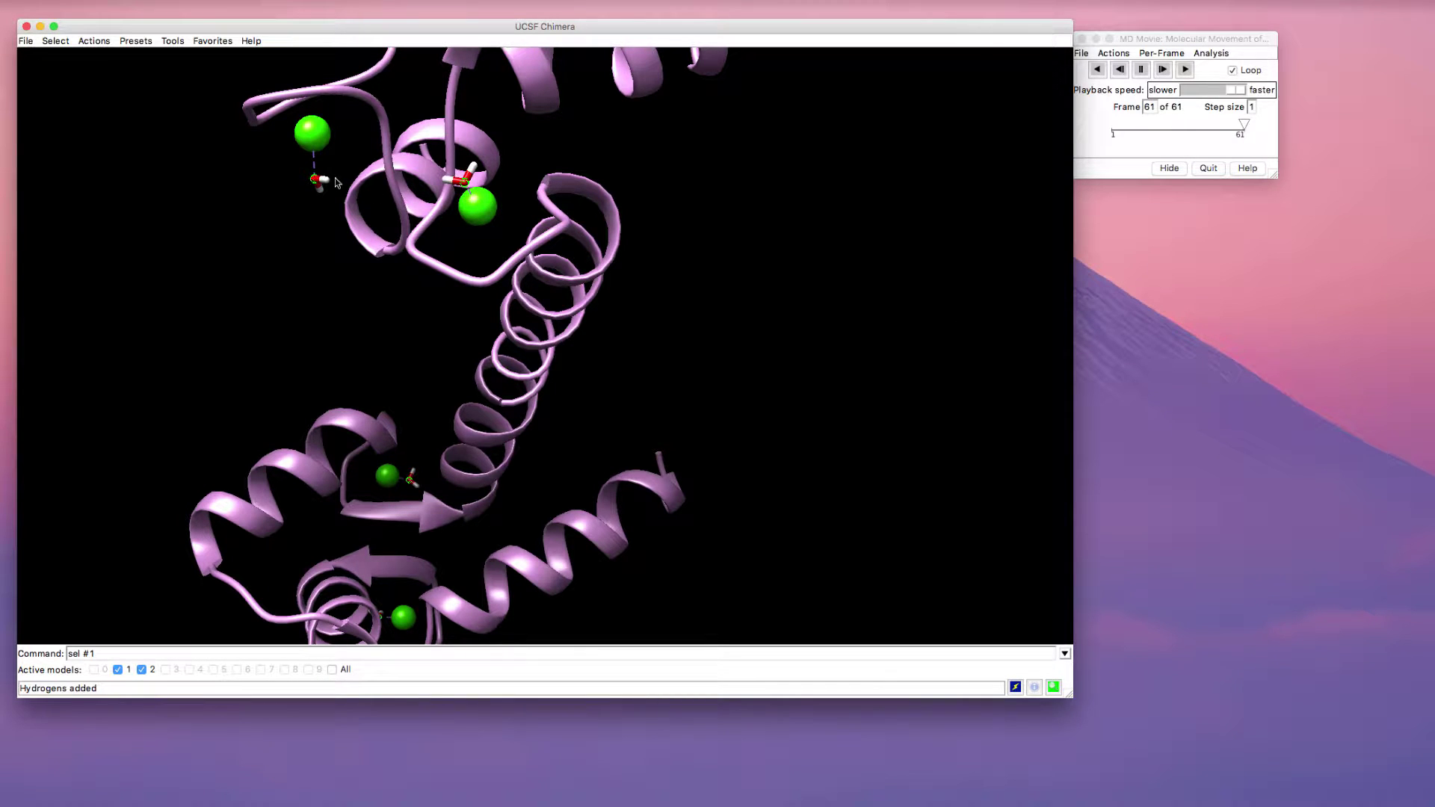
# Select the HOH residues with their hydrogens, display them as ball & stick, and clear the selection.
pyautogui.click(56, 41)
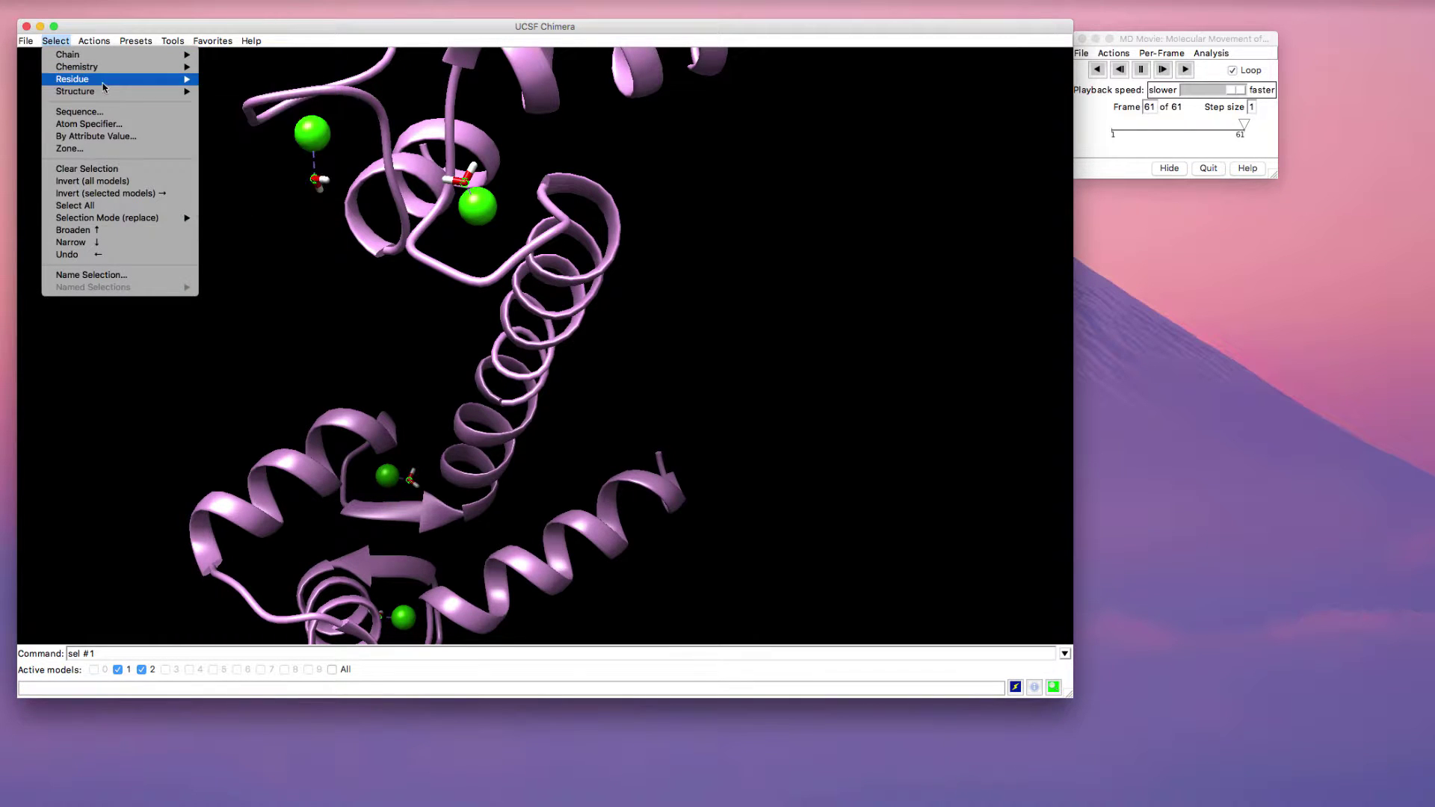
pyautogui.click(218, 126)
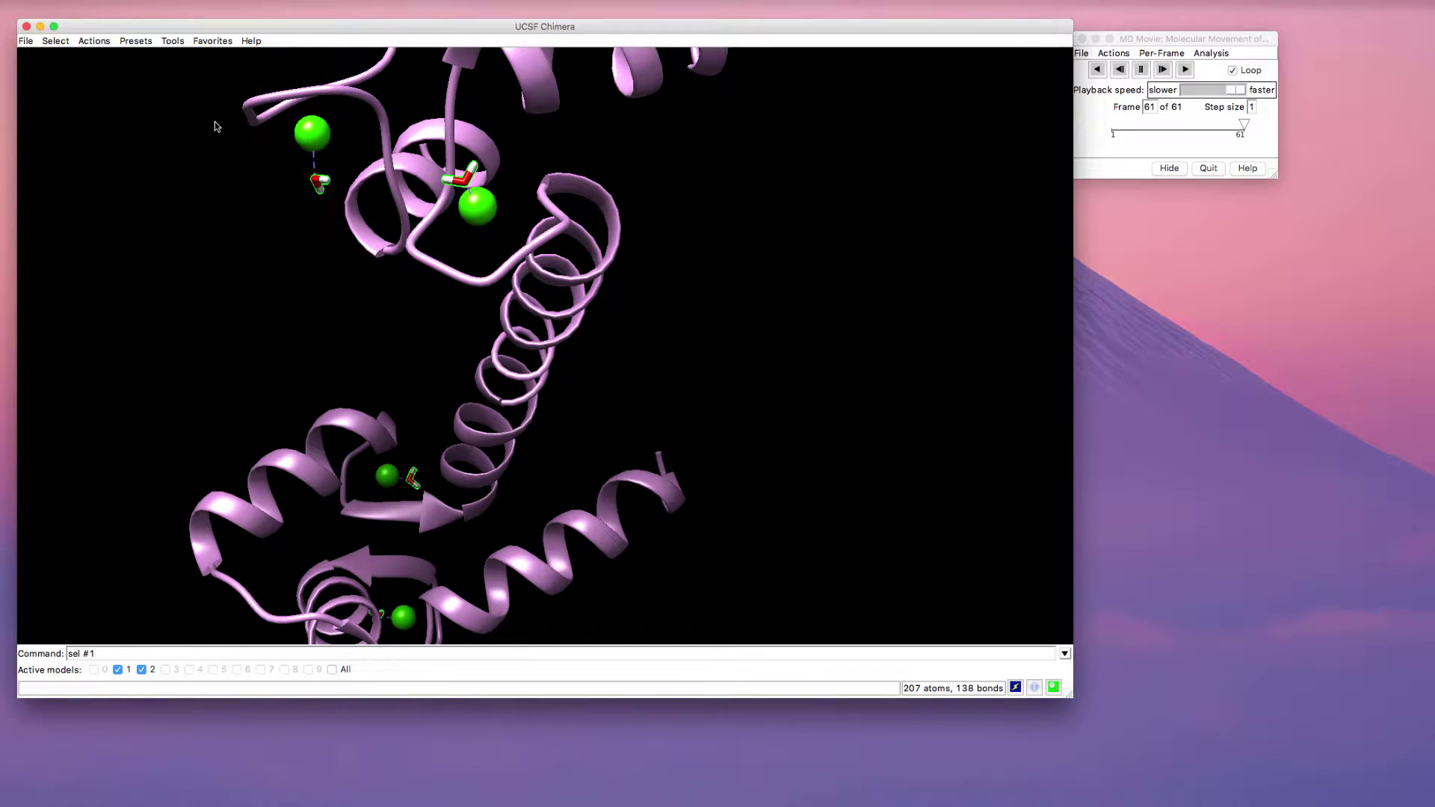
pyautogui.click(94, 41)
pyautogui.moveTo(119, 54)
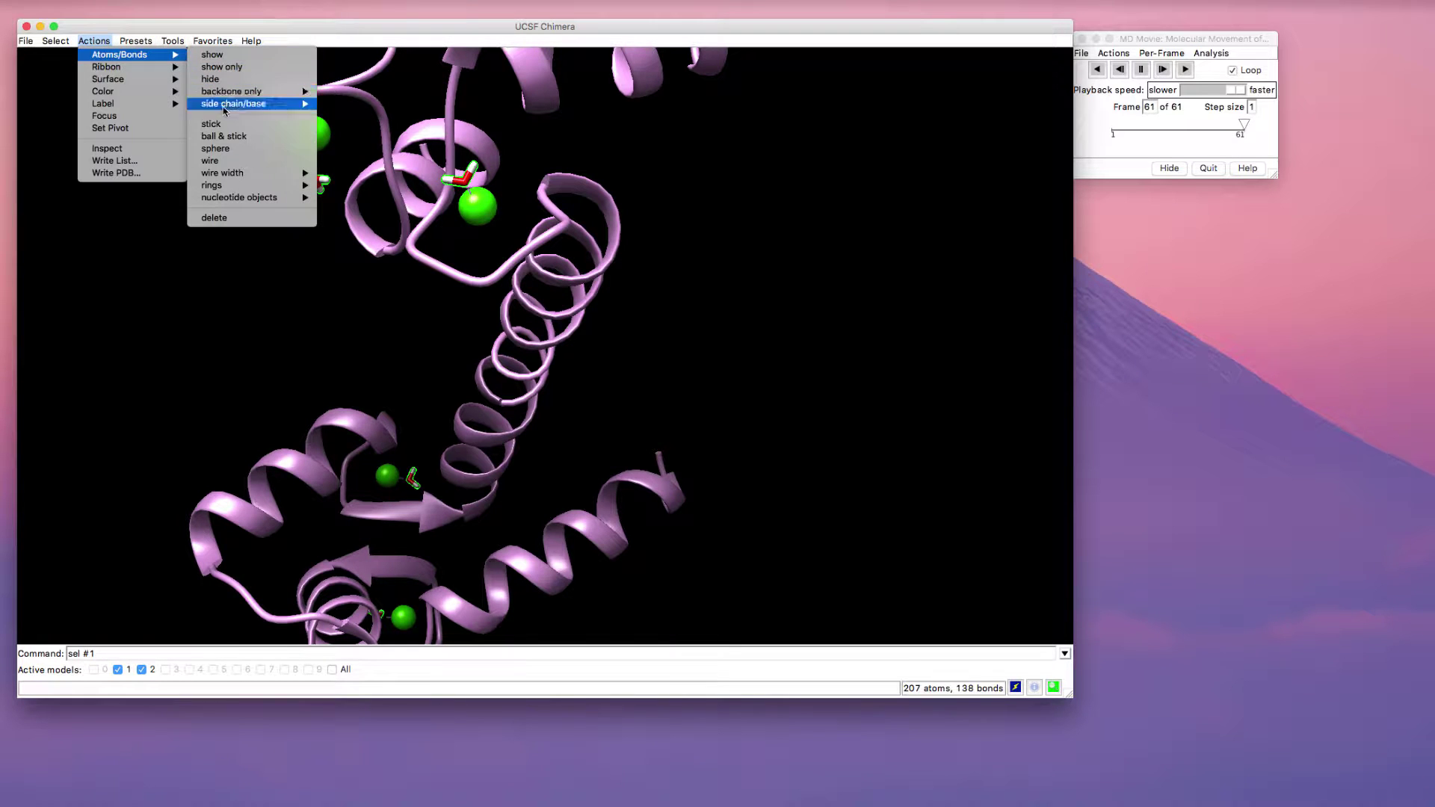
pyautogui.click(224, 136)
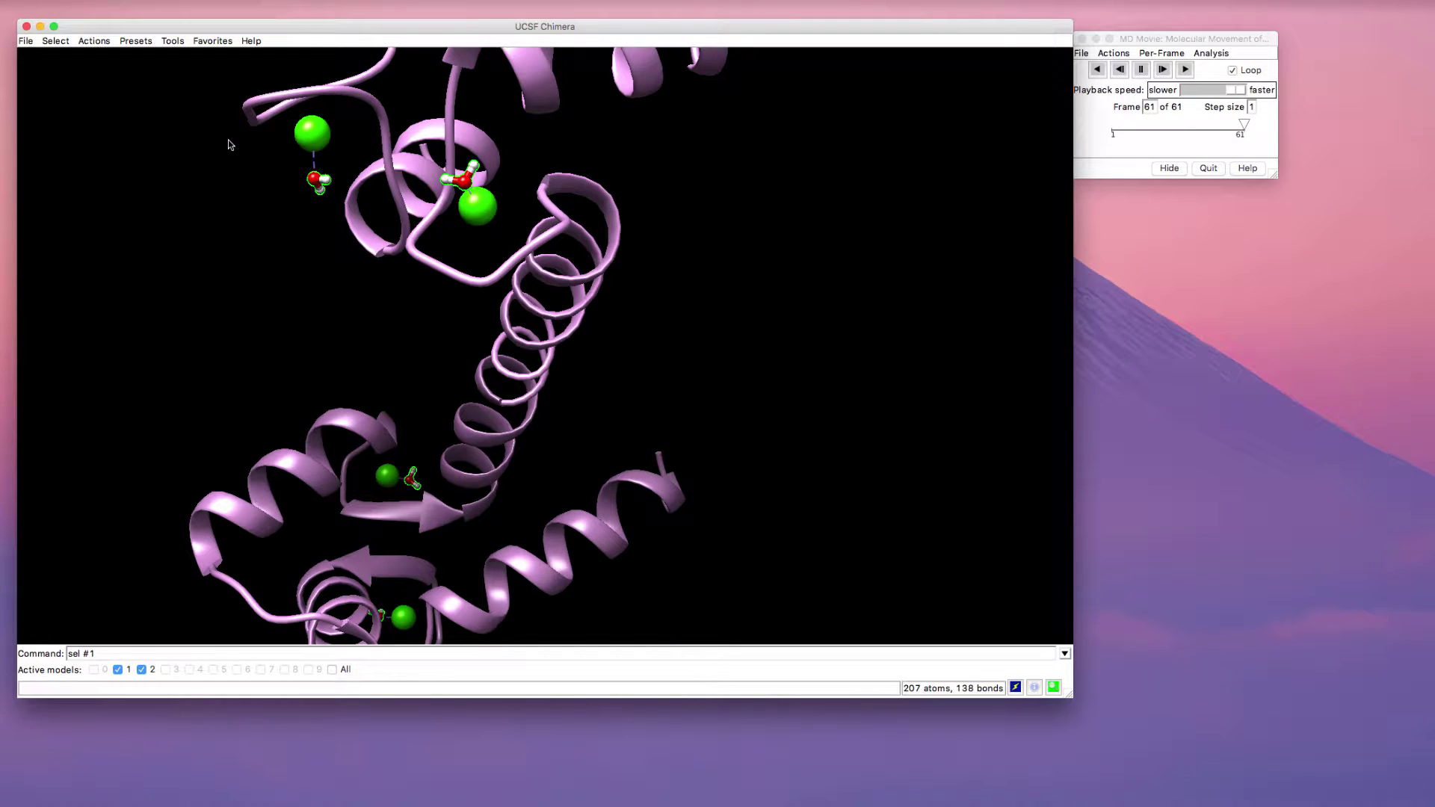
pyautogui.keyDown('ctrl'); pyautogui.click(295, 219); pyautogui.keyUp('ctrl')
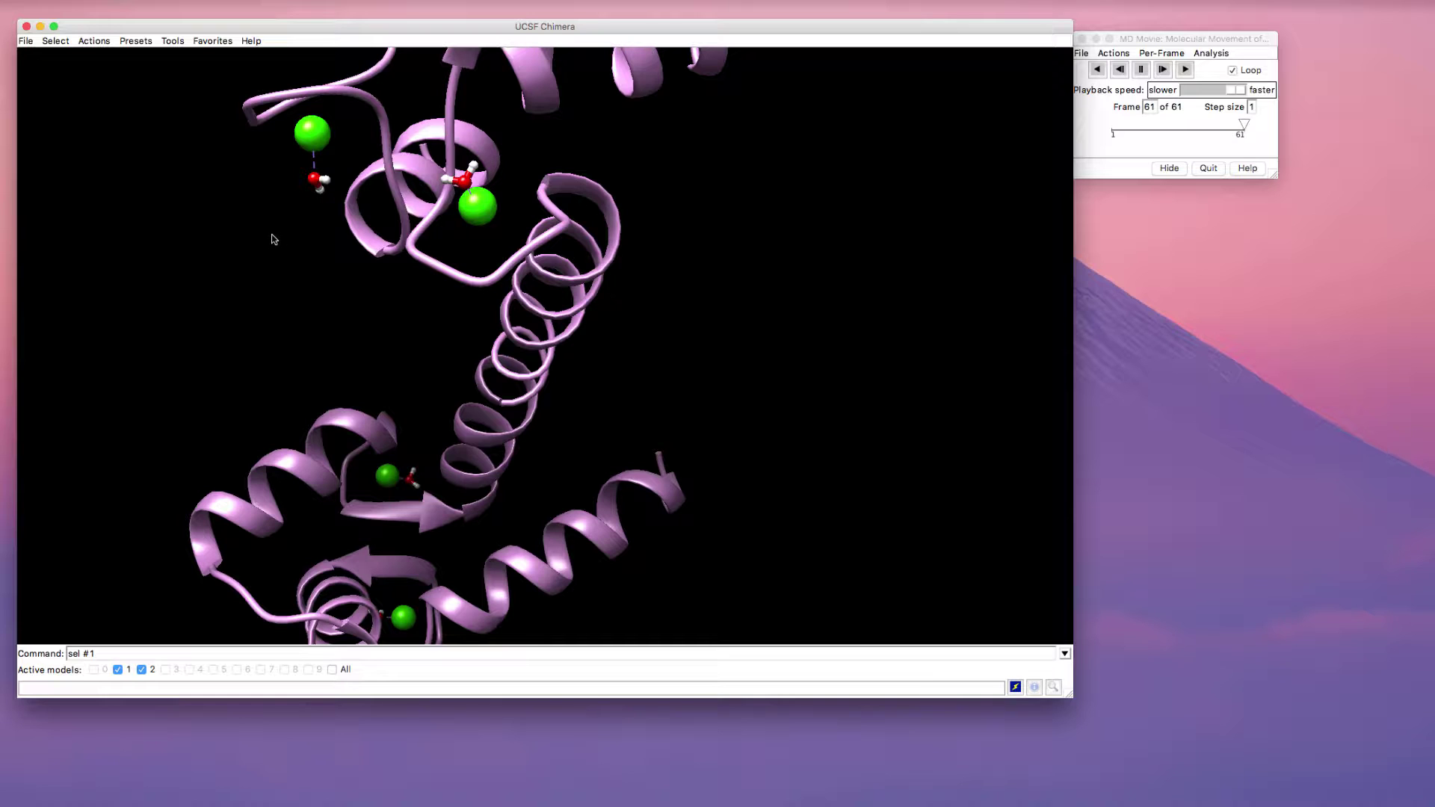
# Select the entire protein chain starting from its ribbon and color it red.
pyautogui.moveTo(385, 184)
pyautogui.keyDown('ctrl'); pyautogui.click(410, 169); pyautogui.keyUp('ctrl')
pyautogui.press('Up')
pyautogui.press('Up')
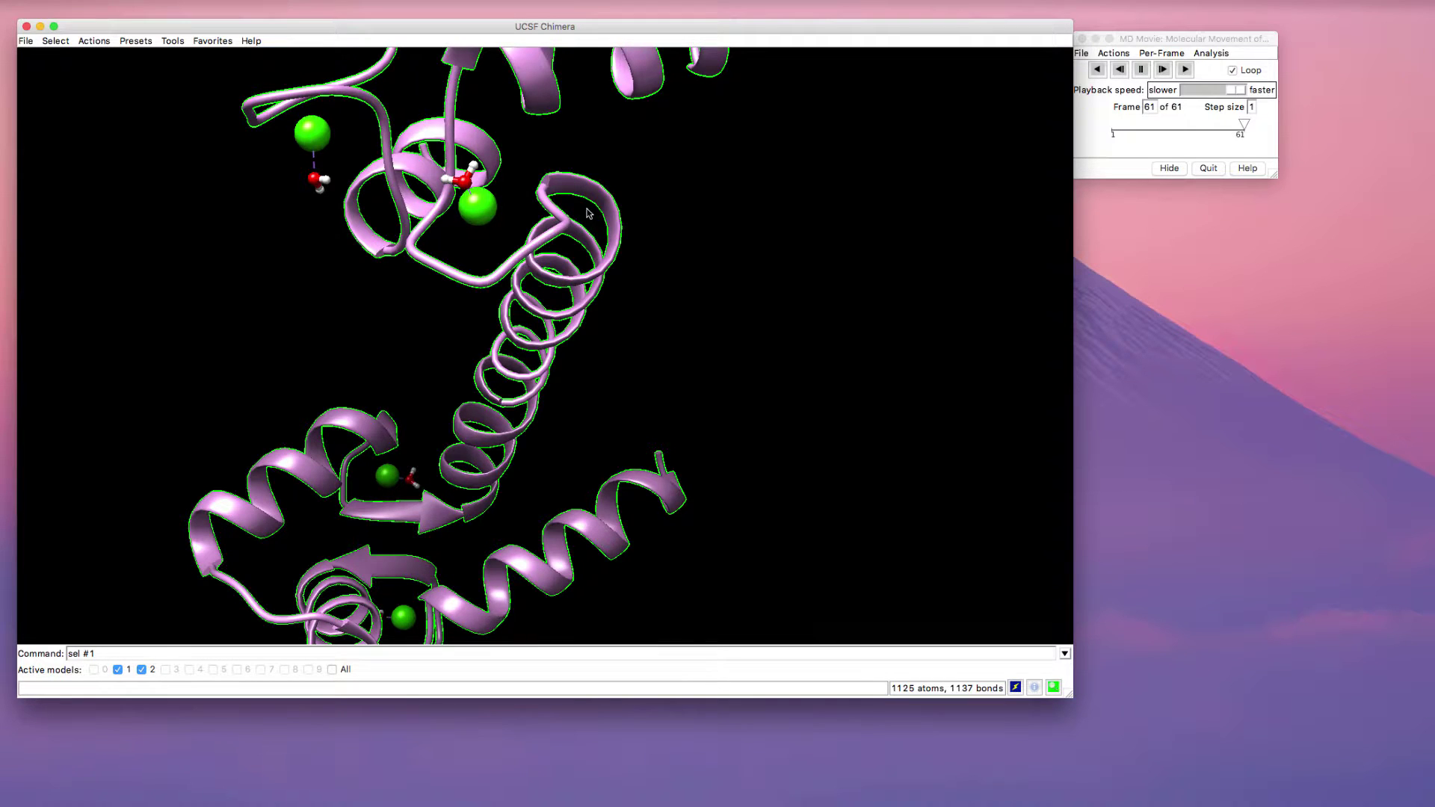
pyautogui.scroll(-5, 587, 215)
pyautogui.scroll(-3, 587, 214)
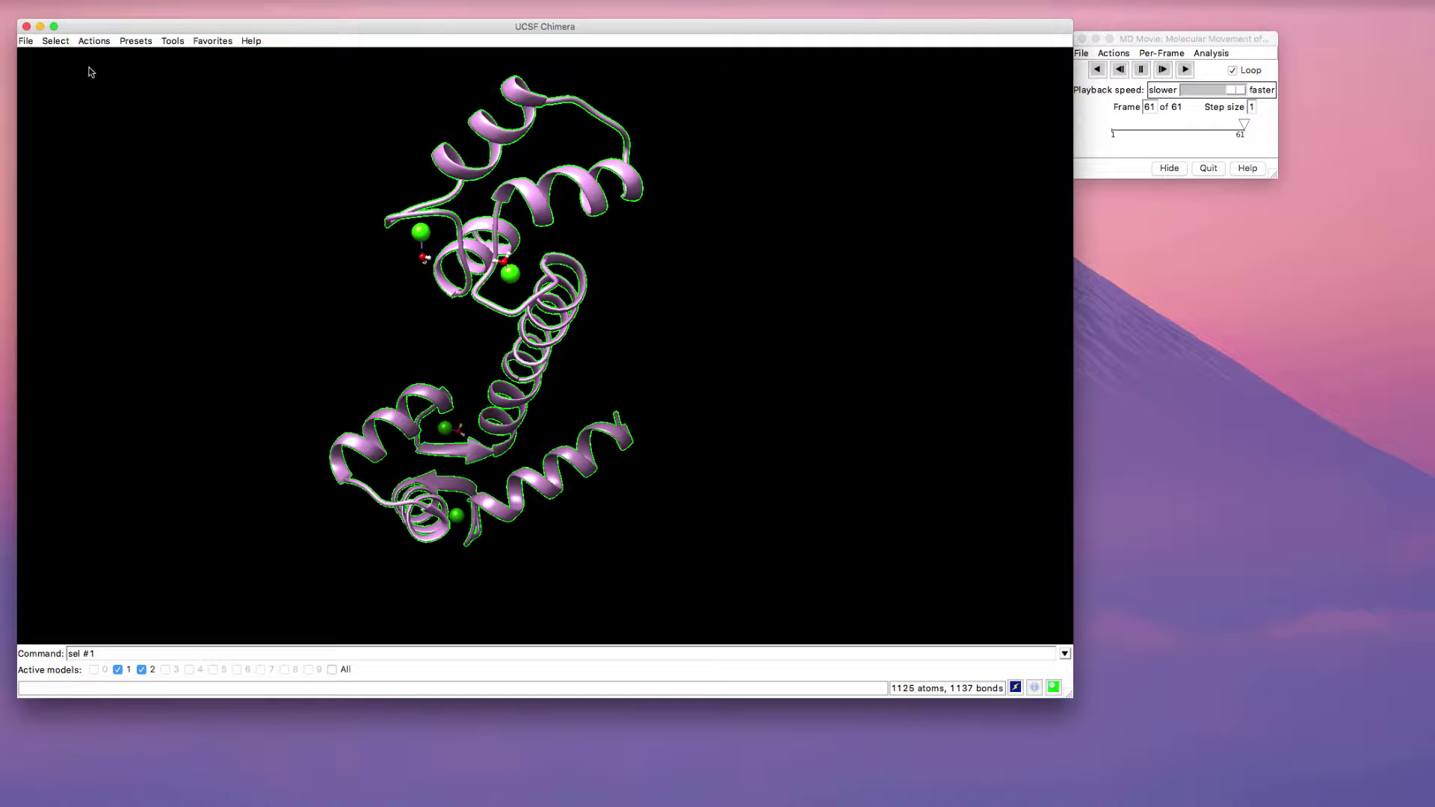
pyautogui.click(94, 41)
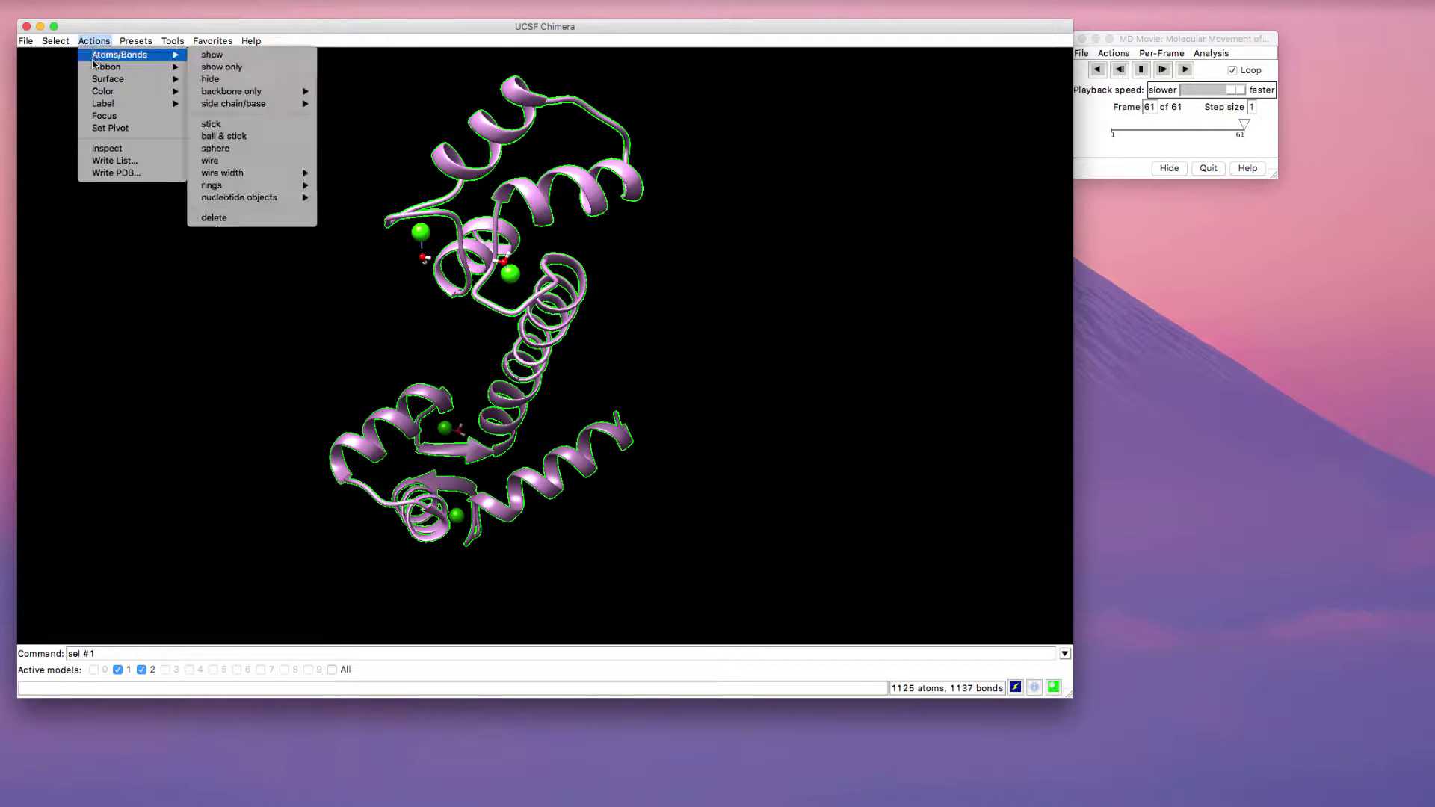
pyautogui.moveTo(102, 92)
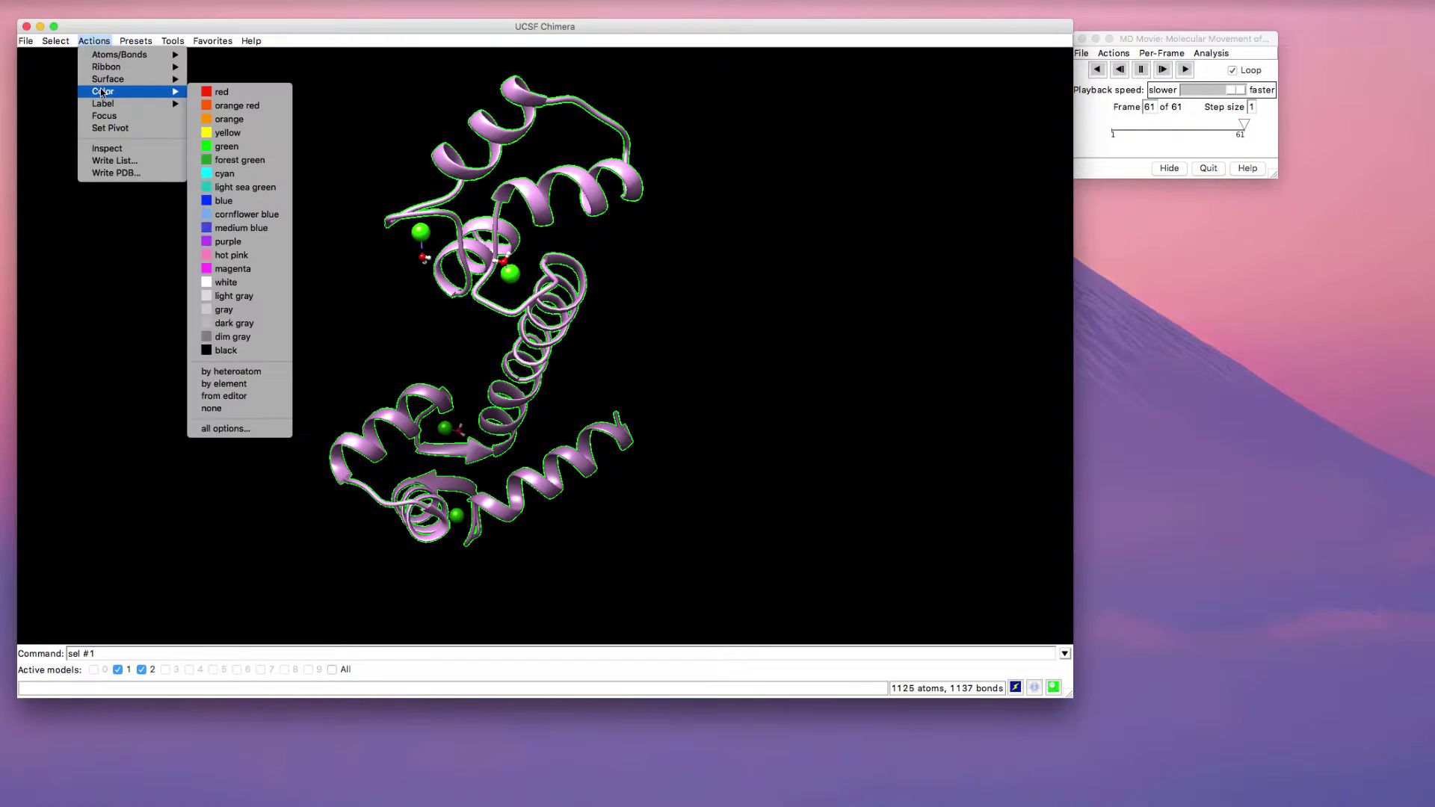
pyautogui.click(212, 92)
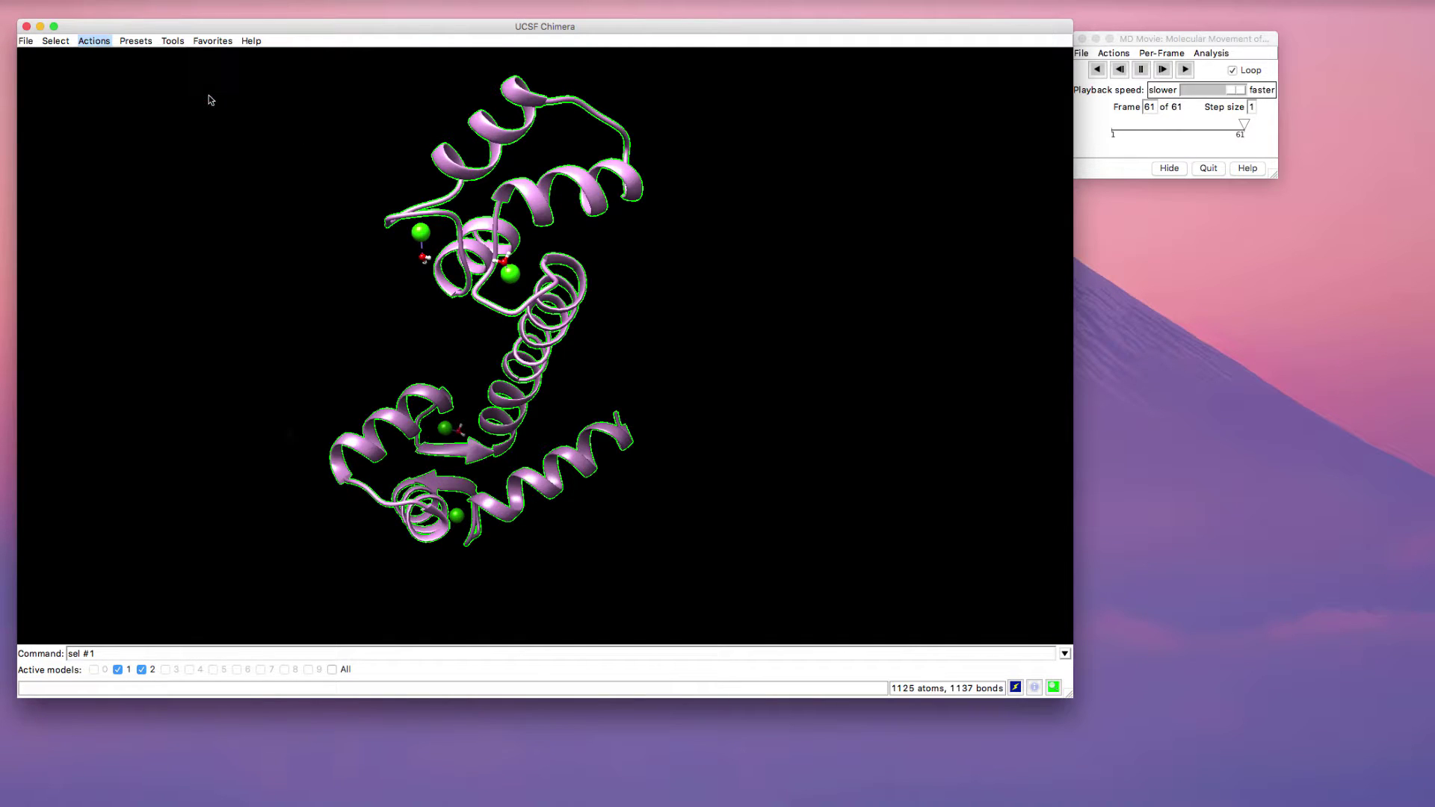
# Recolor the selected protein ribbon from the Color Editor as semi-transparent red with opacity enabled.
pyautogui.click(94, 42)
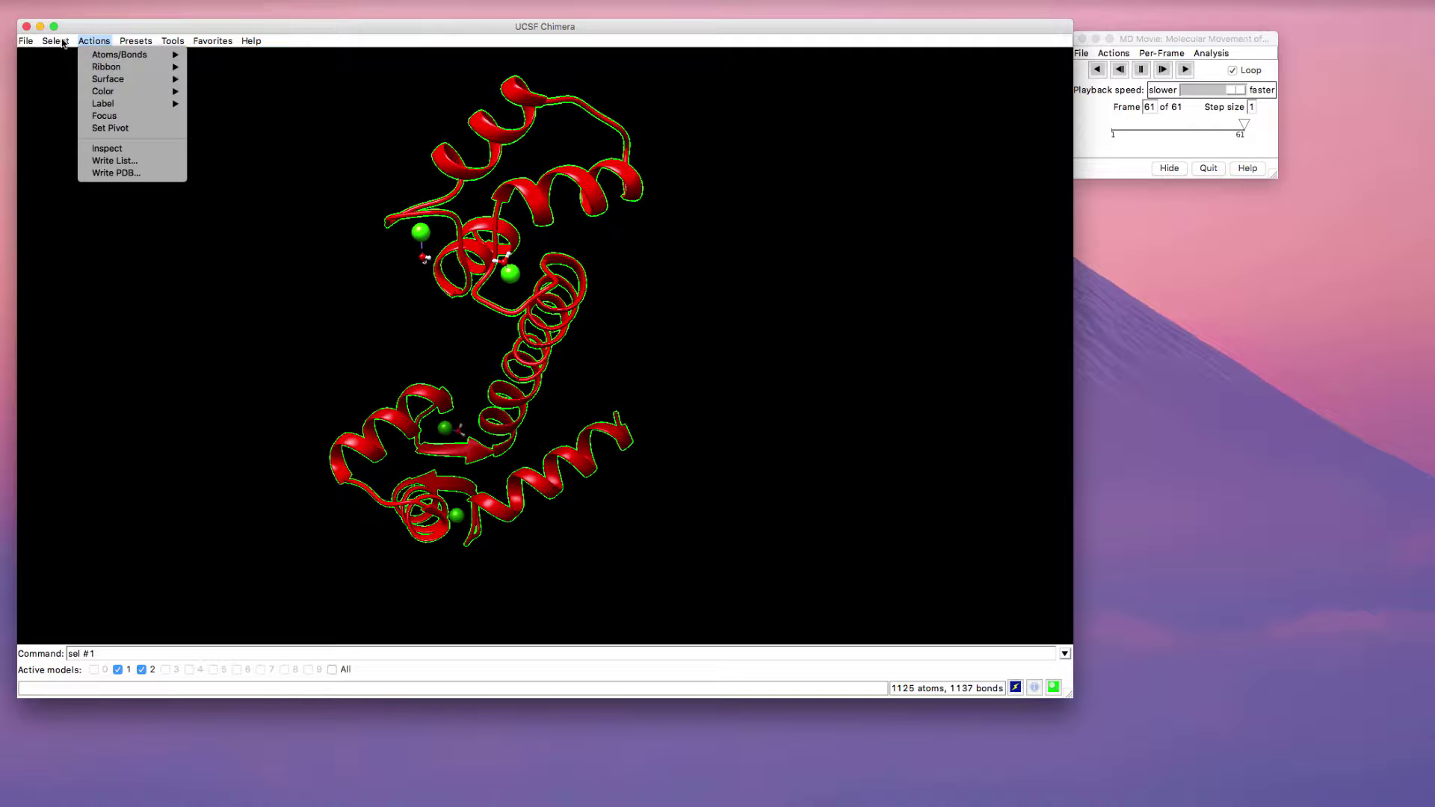
pyautogui.moveTo(110, 95)
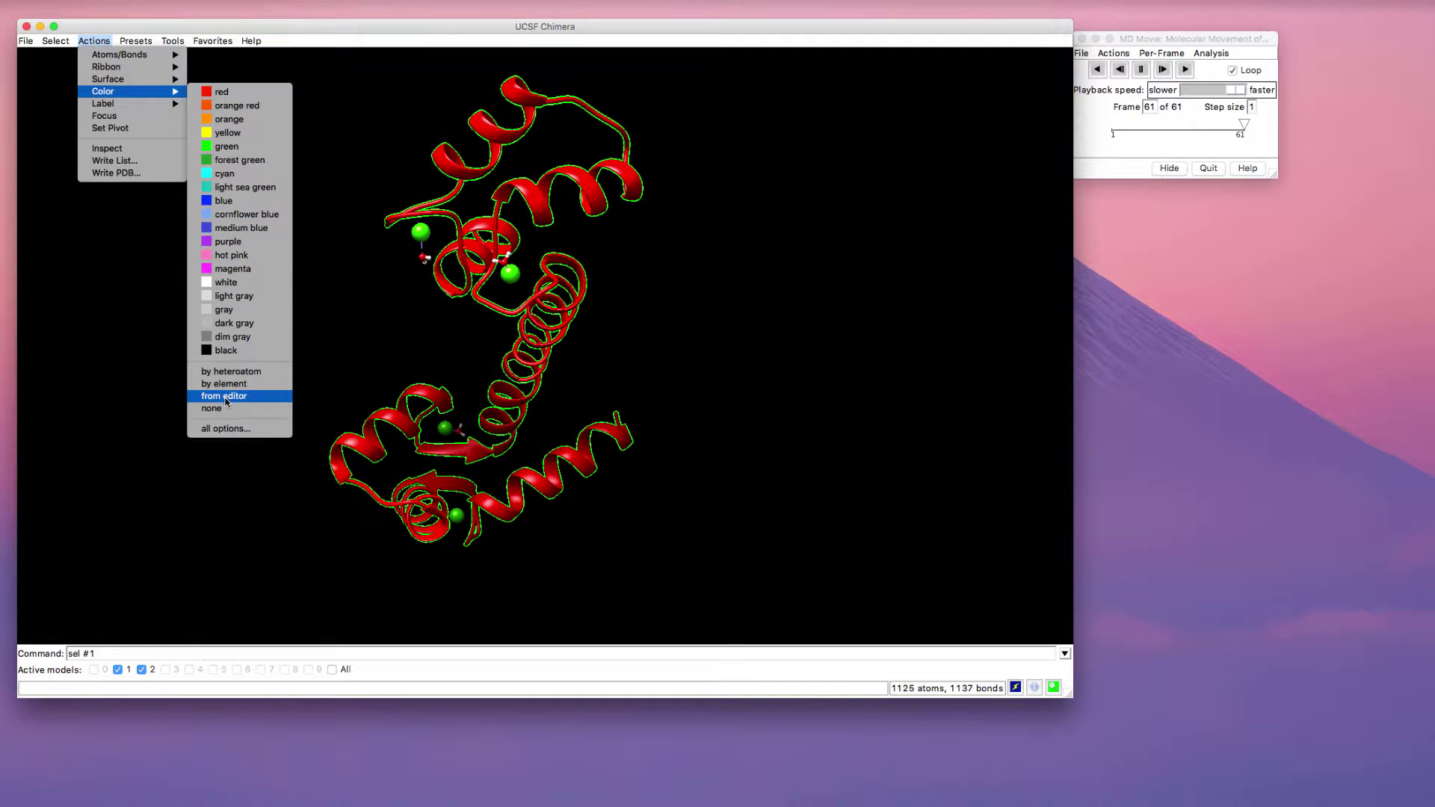
pyautogui.click(223, 402)
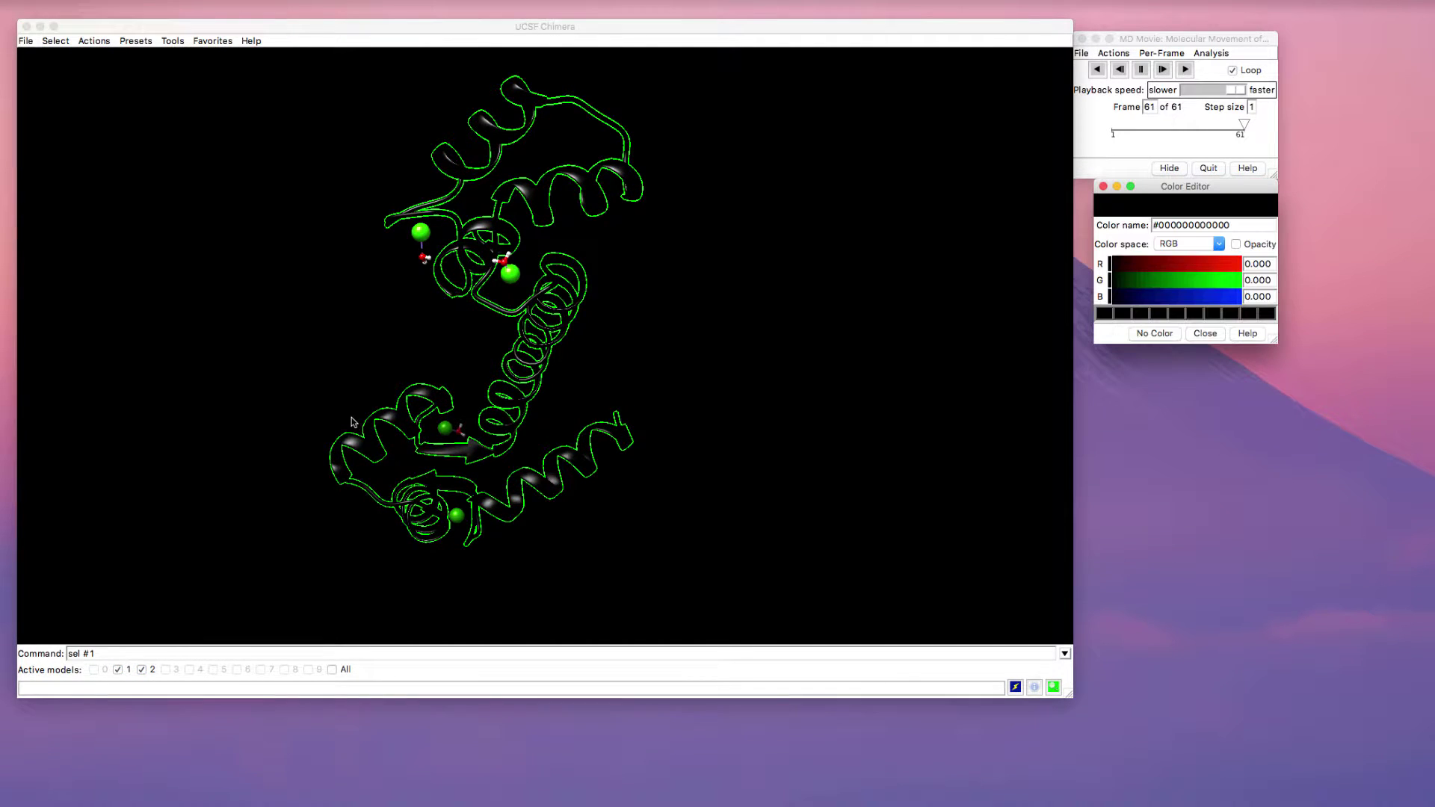
pyautogui.moveTo(1186, 192); pyautogui.dragTo(946, 185)
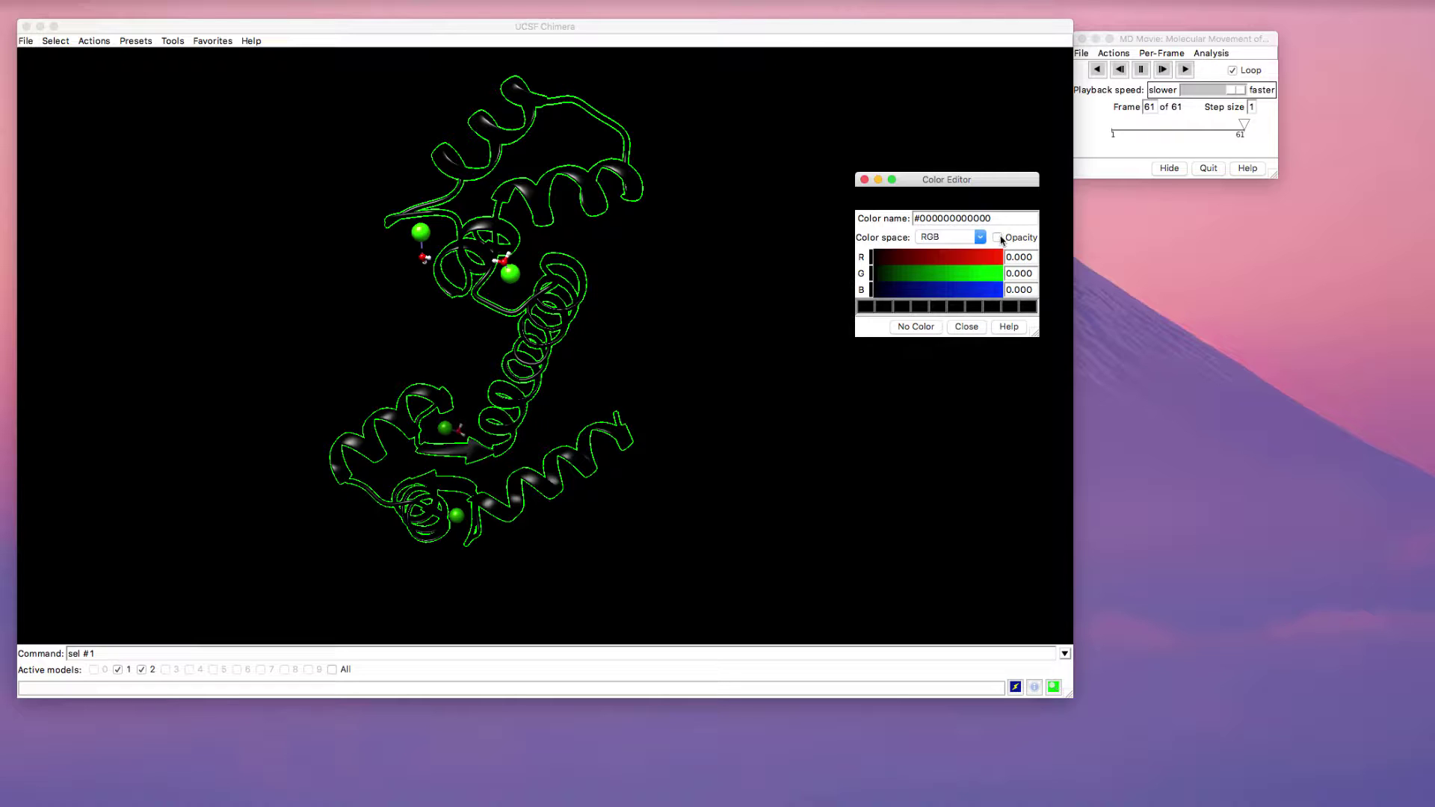
pyautogui.click(999, 238)
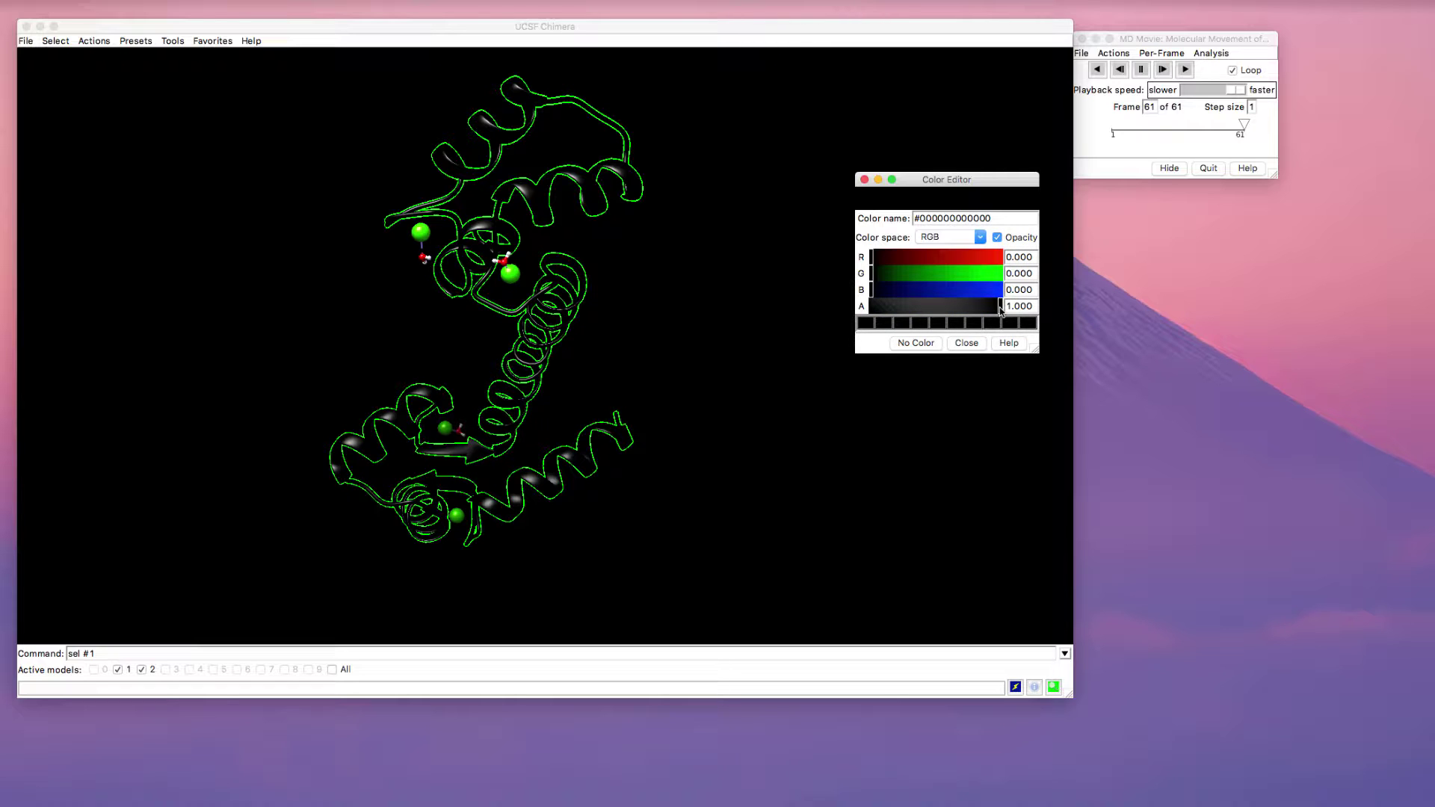
pyautogui.moveTo(872, 257); pyautogui.dragTo(942, 307)
pyautogui.moveTo(568, 150); pyautogui.dragTo(520, 253)
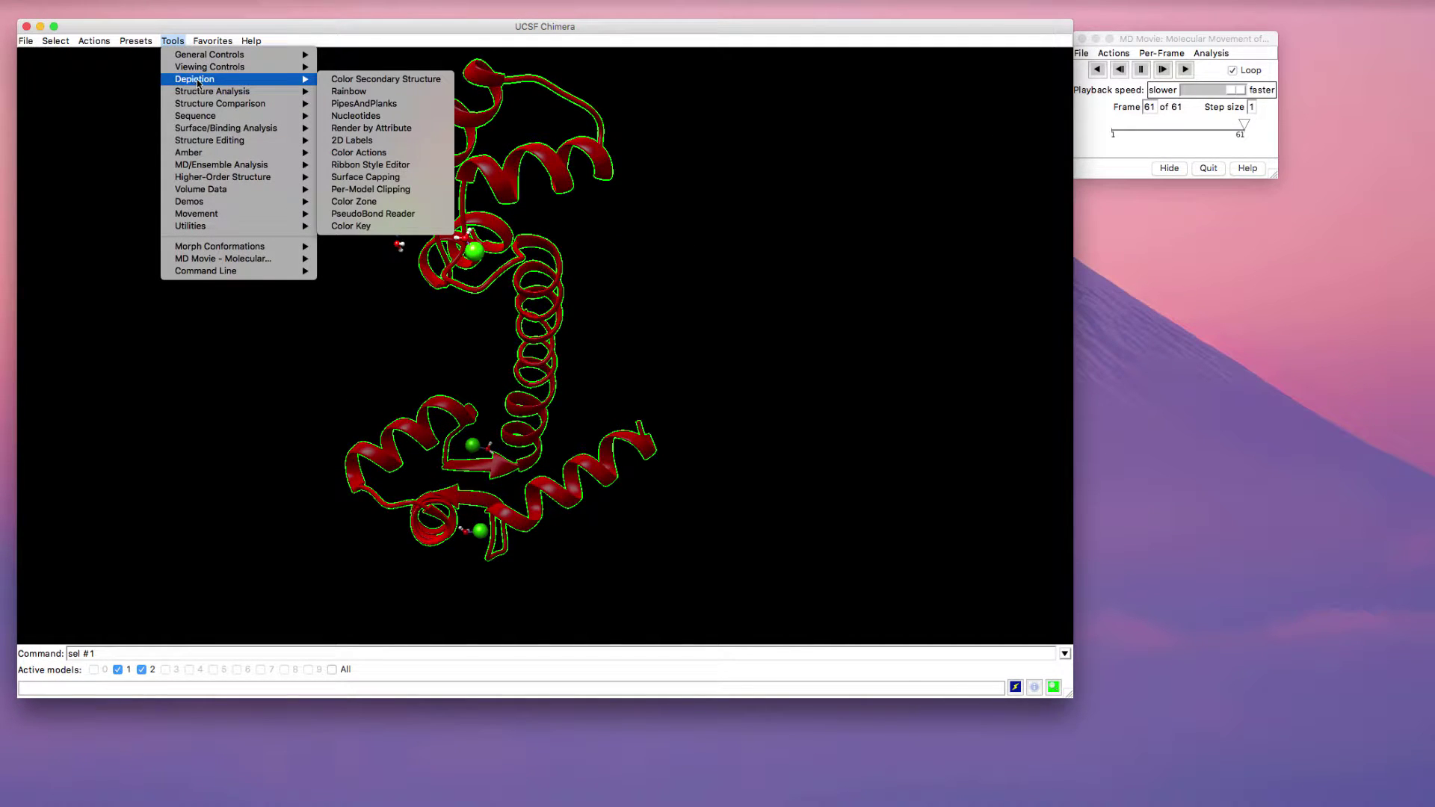
# Apply Rainbow coloring by residue to the Morph - 1cfd (#2) model only, ranging from blue to red.
pyautogui.click(354, 92)
pyautogui.moveTo(1352, 62); pyautogui.dragTo(1132, 215)
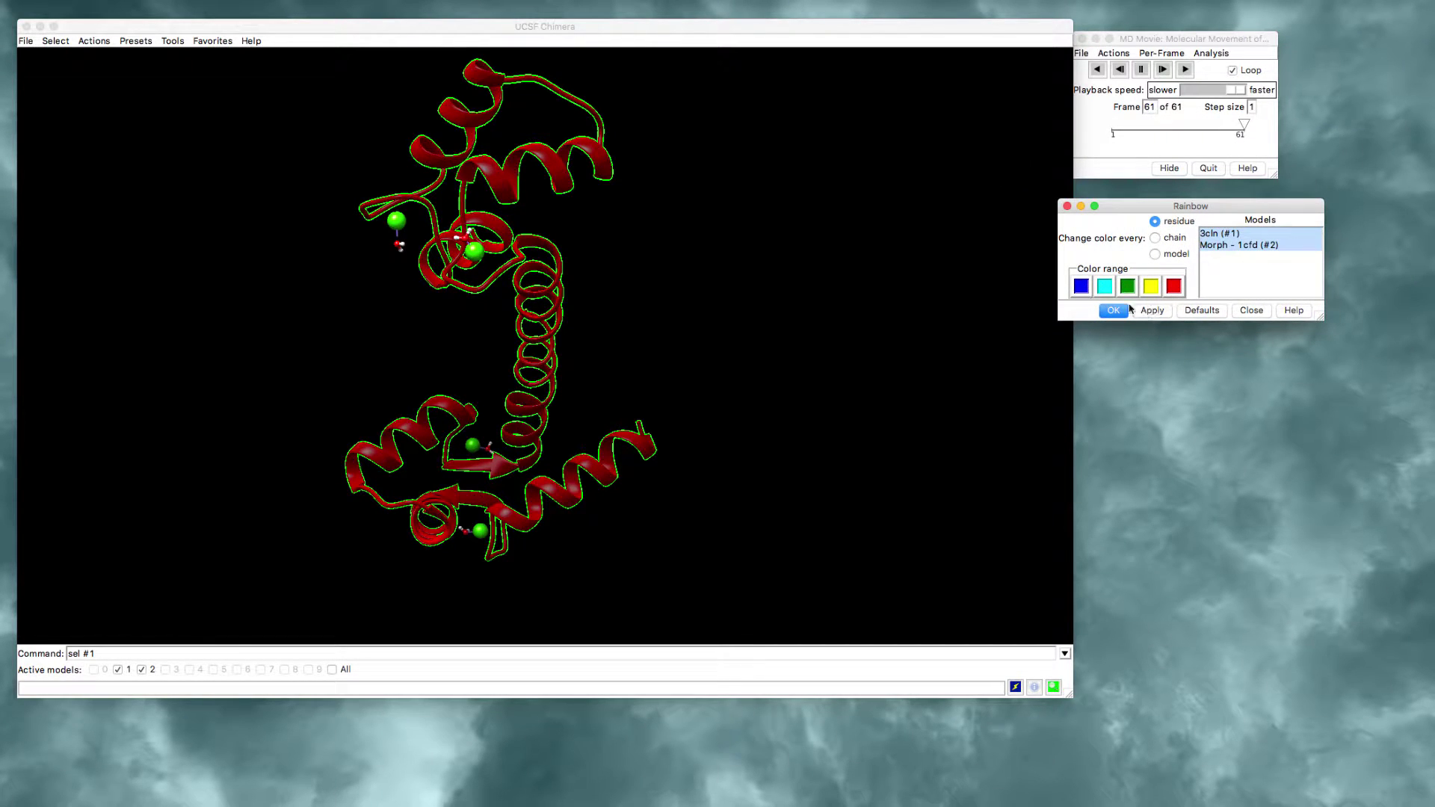
pyautogui.click(1216, 247)
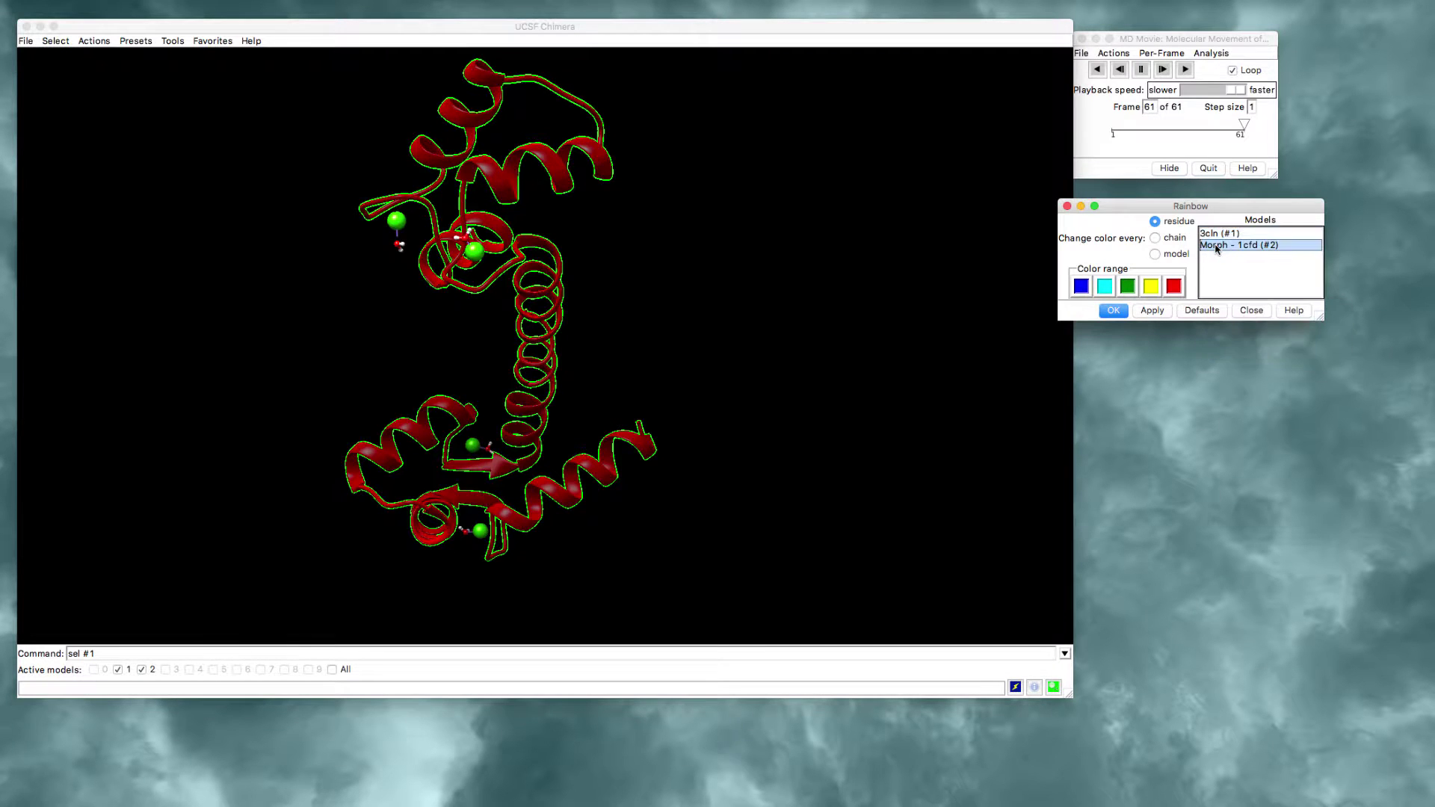
pyautogui.click(1150, 312)
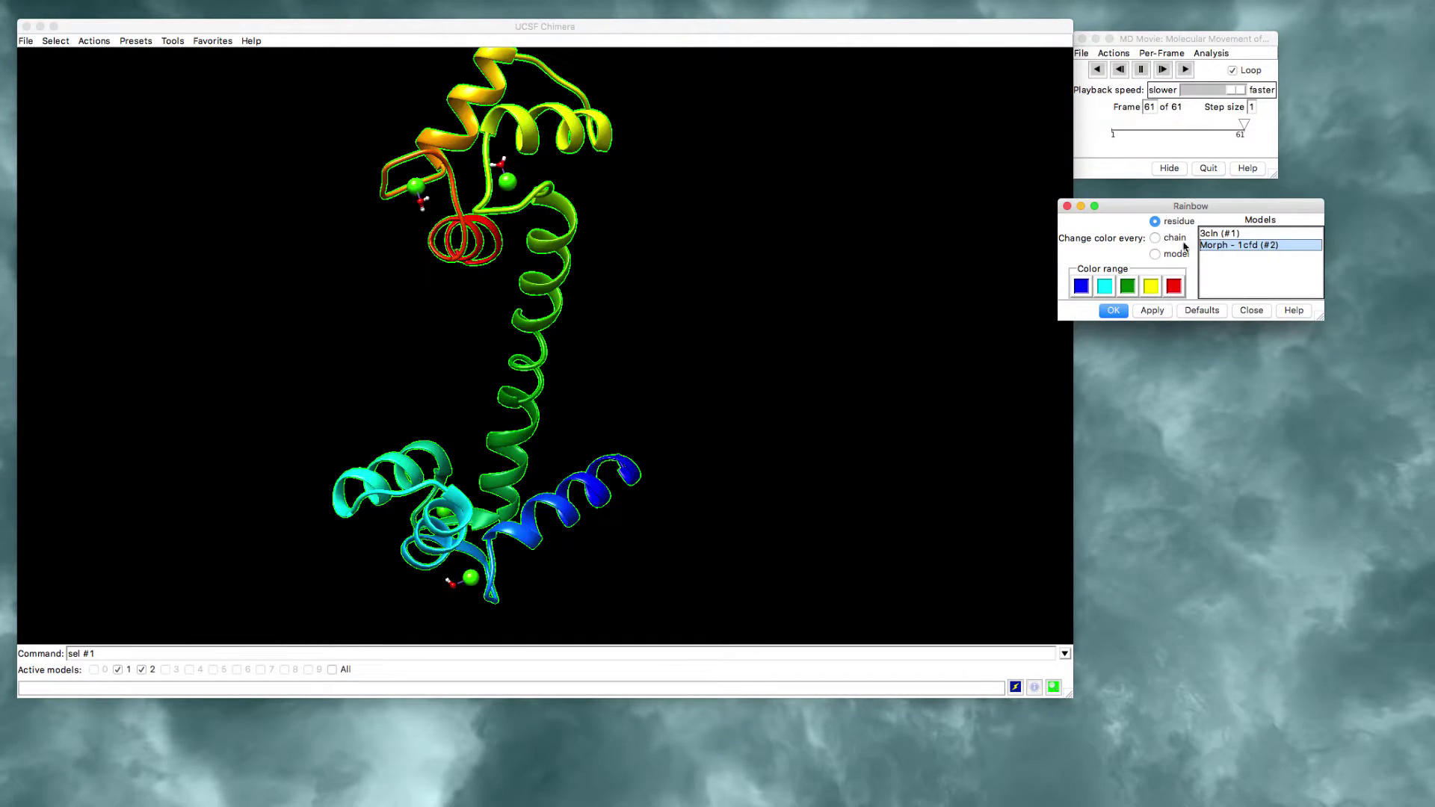
# Make the five colors of the Rainbow color range semi-transparent with an opacity of about 0.407.
pyautogui.click(1080, 286)
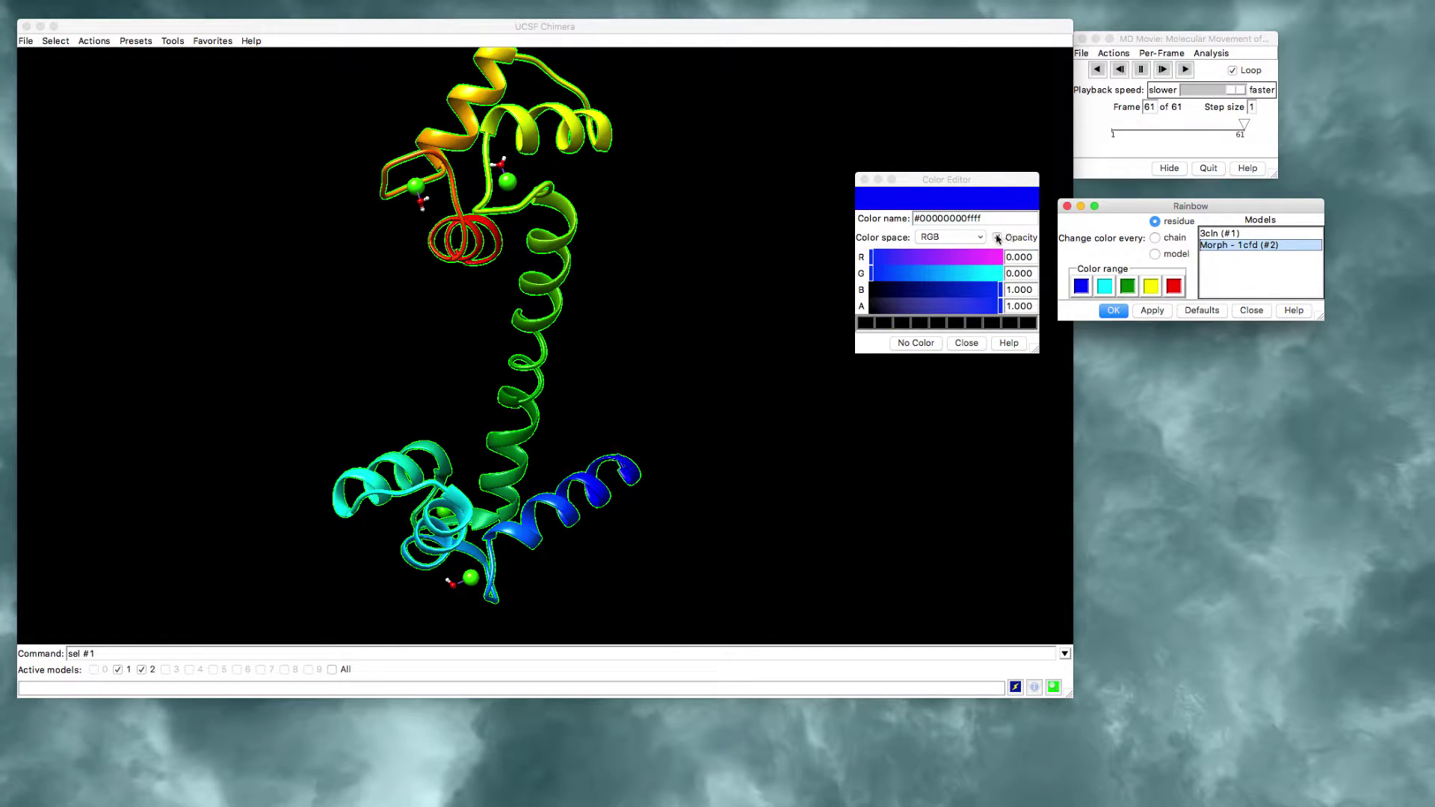
pyautogui.moveTo(1000, 309); pyautogui.dragTo(931, 314)
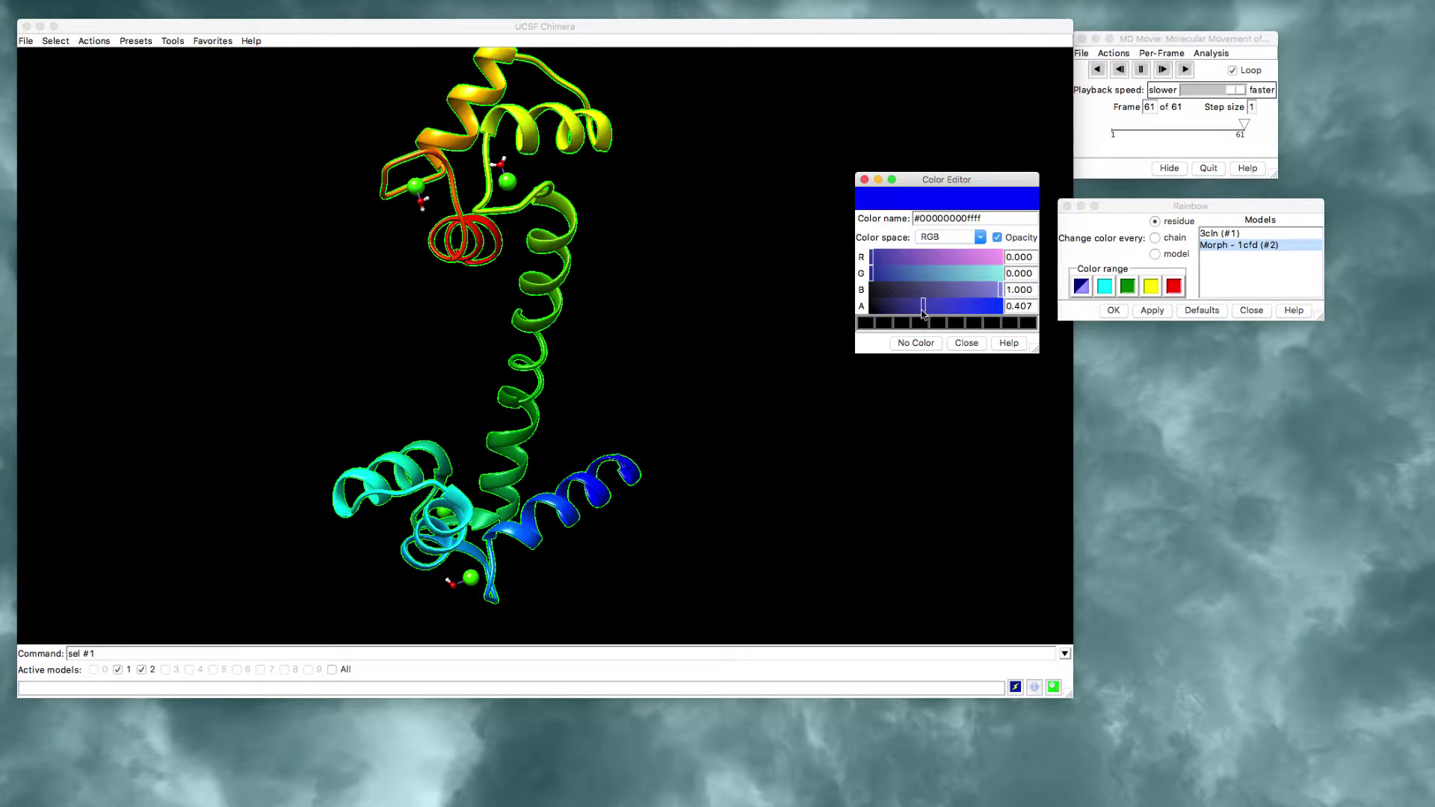
pyautogui.moveTo(923, 313); pyautogui.dragTo(925, 313)
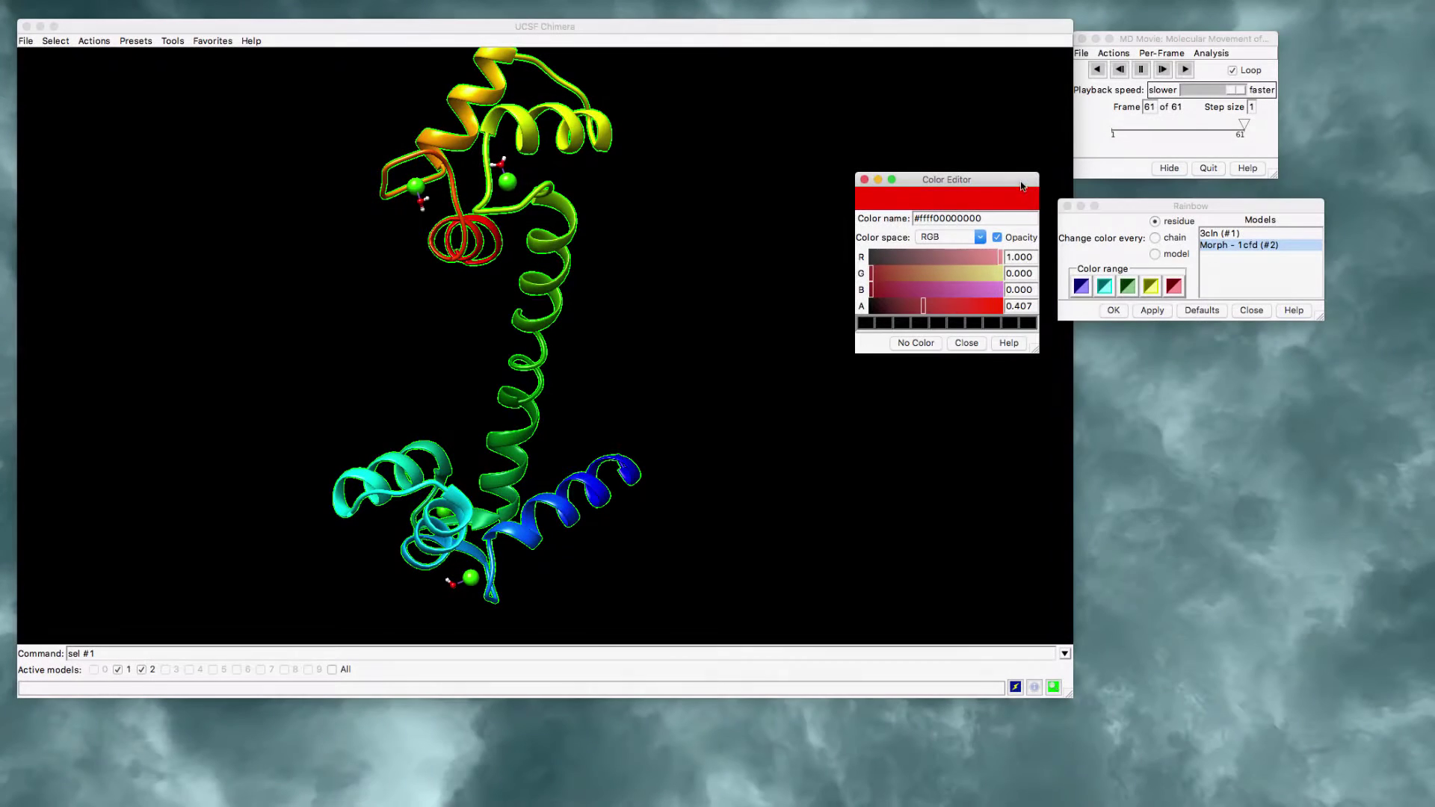
# Apply the semi-transparent Rainbow coloring by residue to the Morph - 1cfd (#2) model and clear the selection.
pyautogui.moveTo(1021, 186); pyautogui.dragTo(1251, 351)
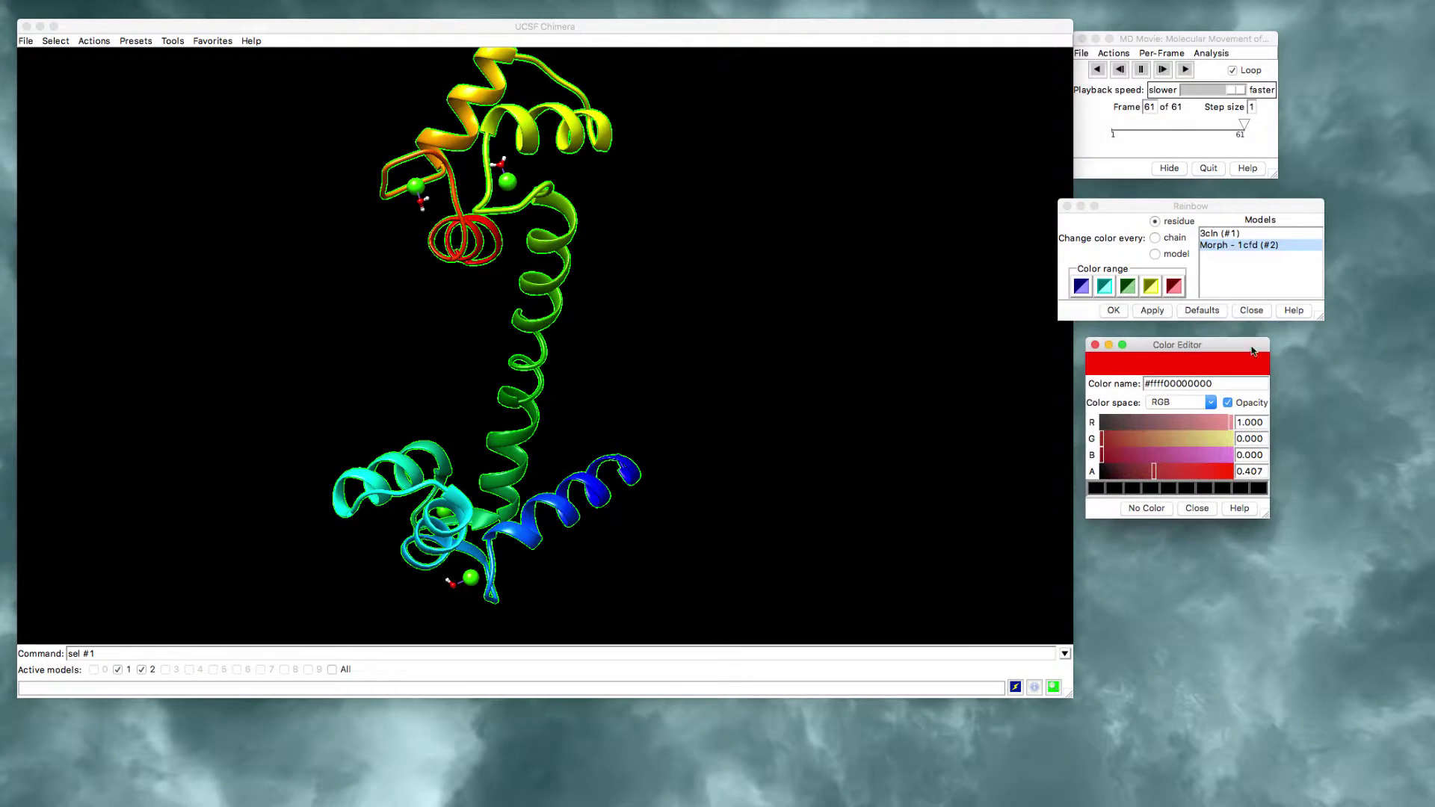
pyautogui.click(1150, 311)
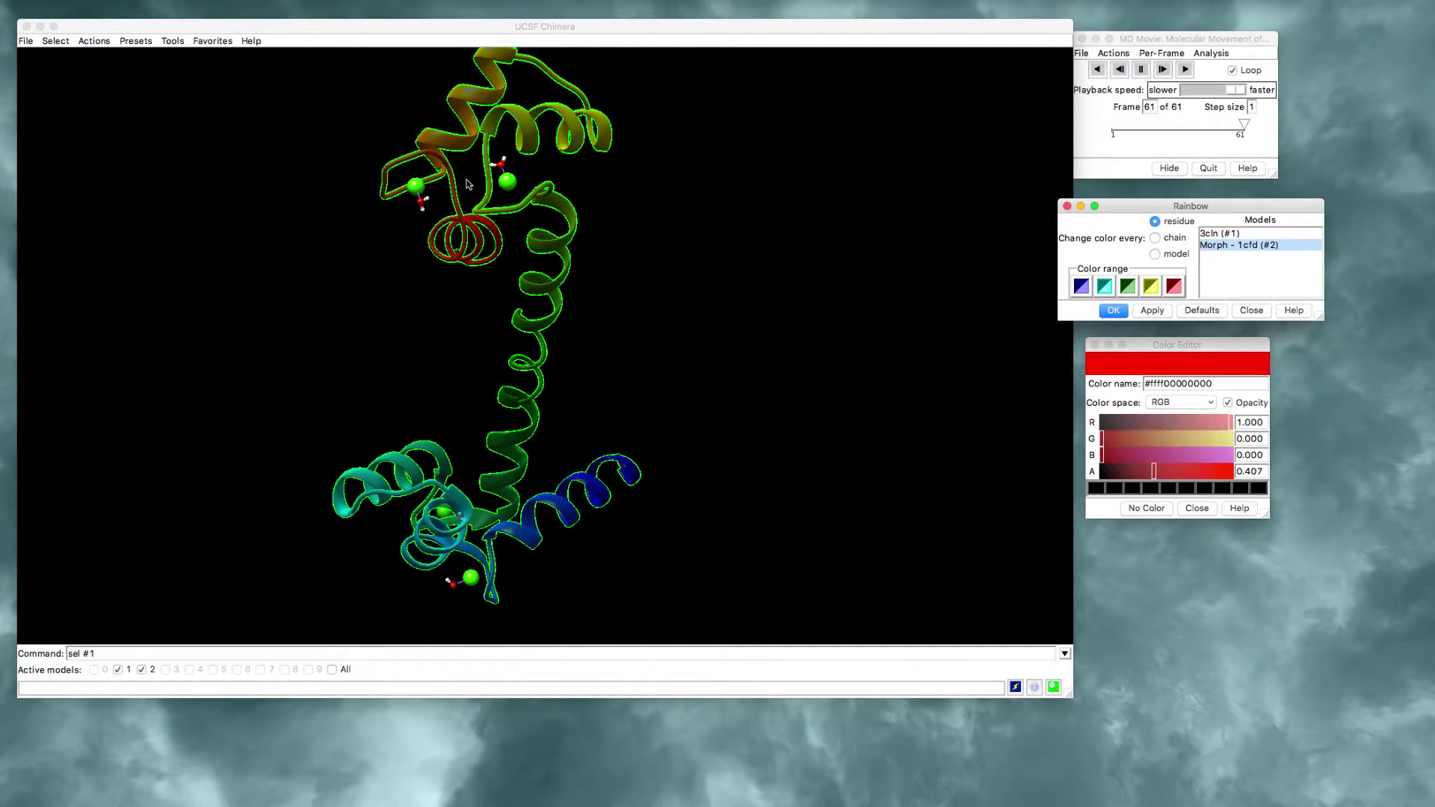
pyautogui.moveTo(467, 181); pyautogui.dragTo(432, 270)
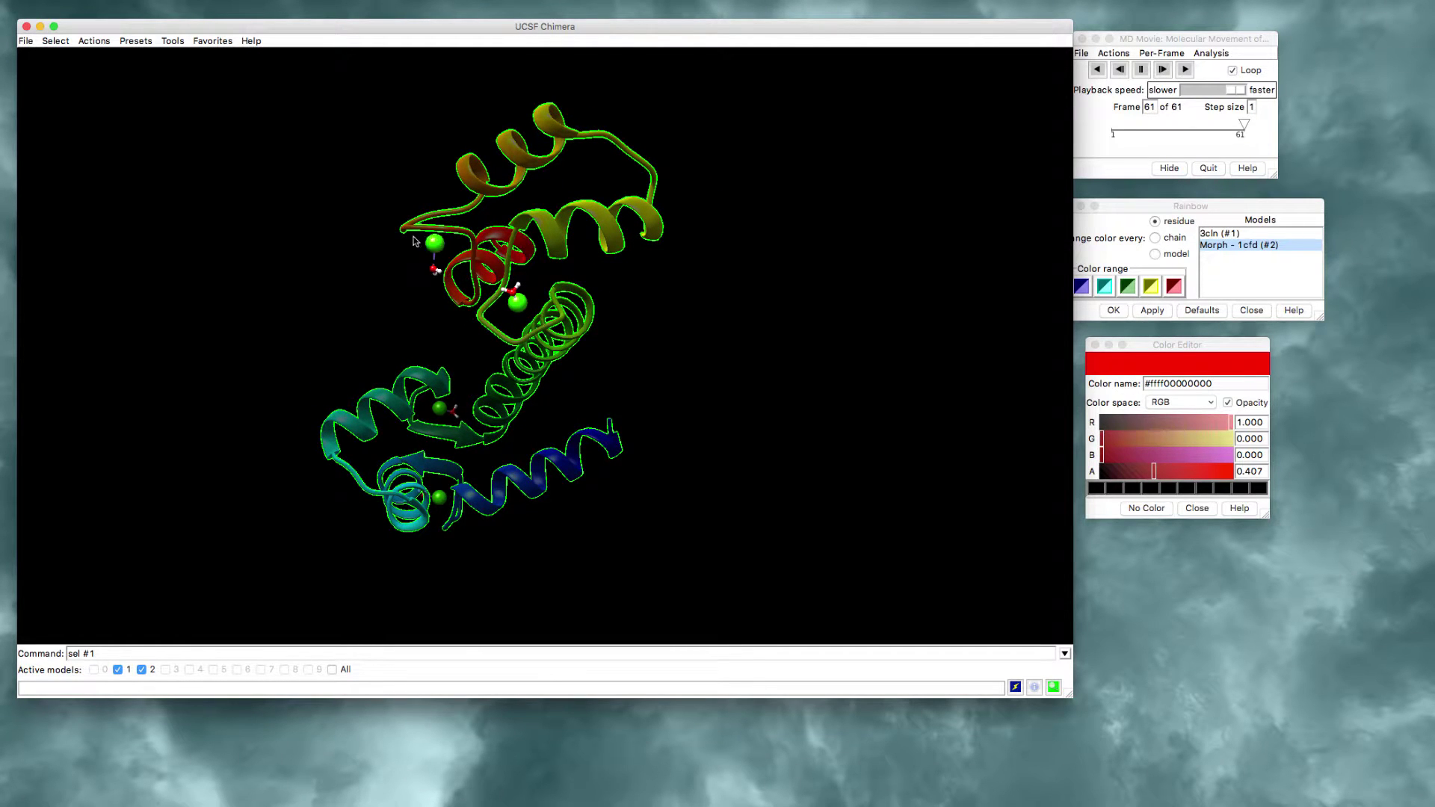
pyautogui.moveTo(442, 246); pyautogui.dragTo(426, 309)
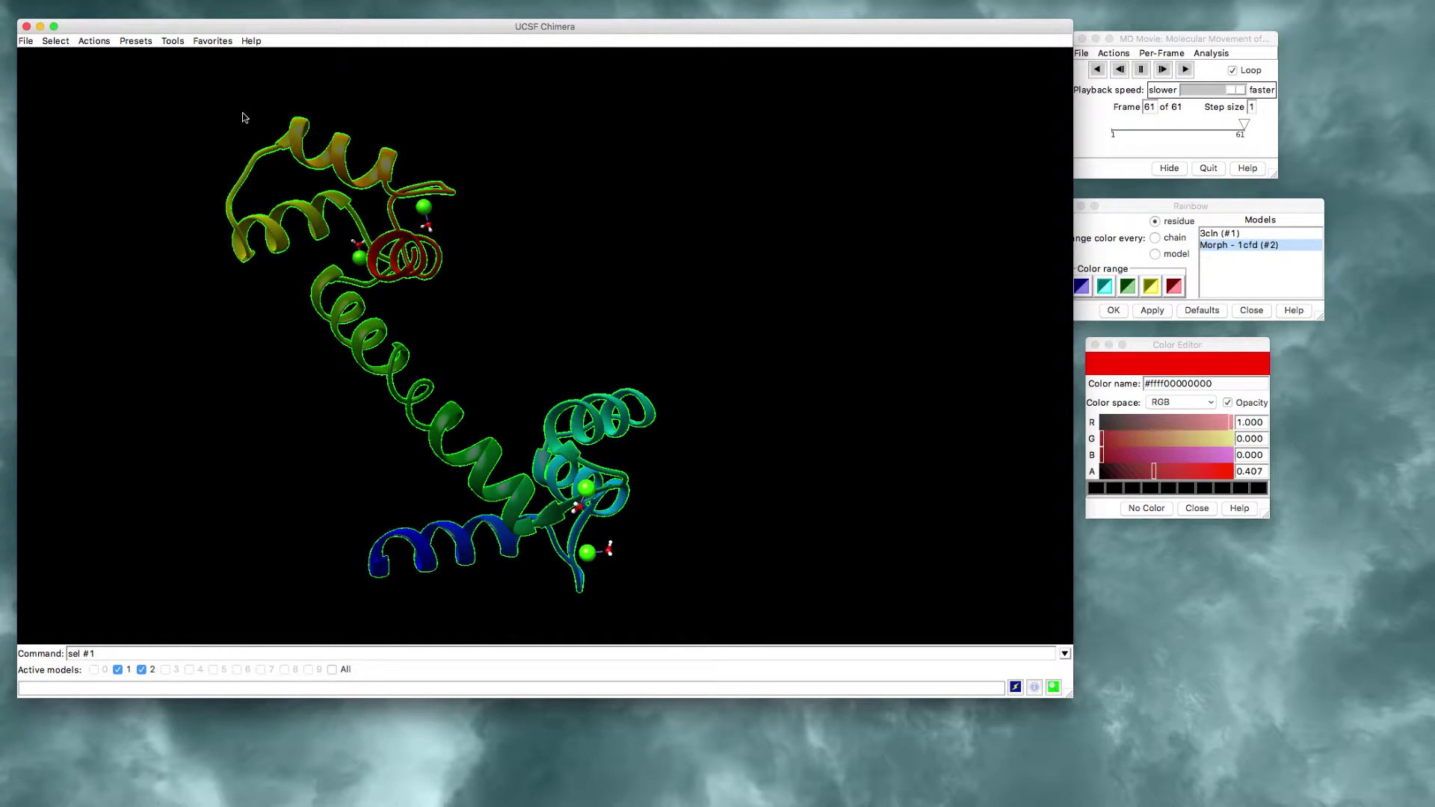
pyautogui.keyDown('ctrl'); pyautogui.click(145, 140); pyautogui.keyUp('ctrl')
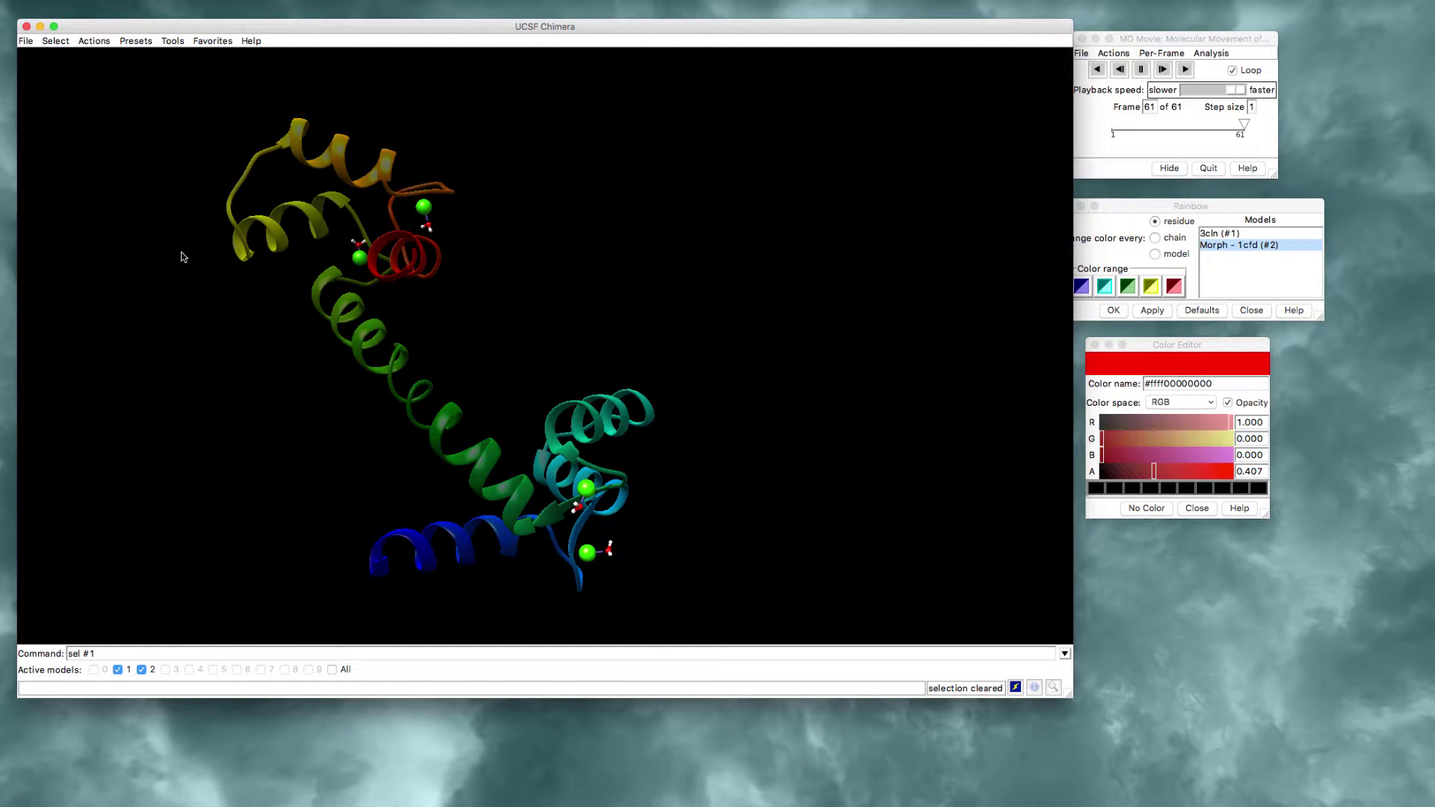
# Set the background color to white through the full set of color options.
pyautogui.click(94, 42)
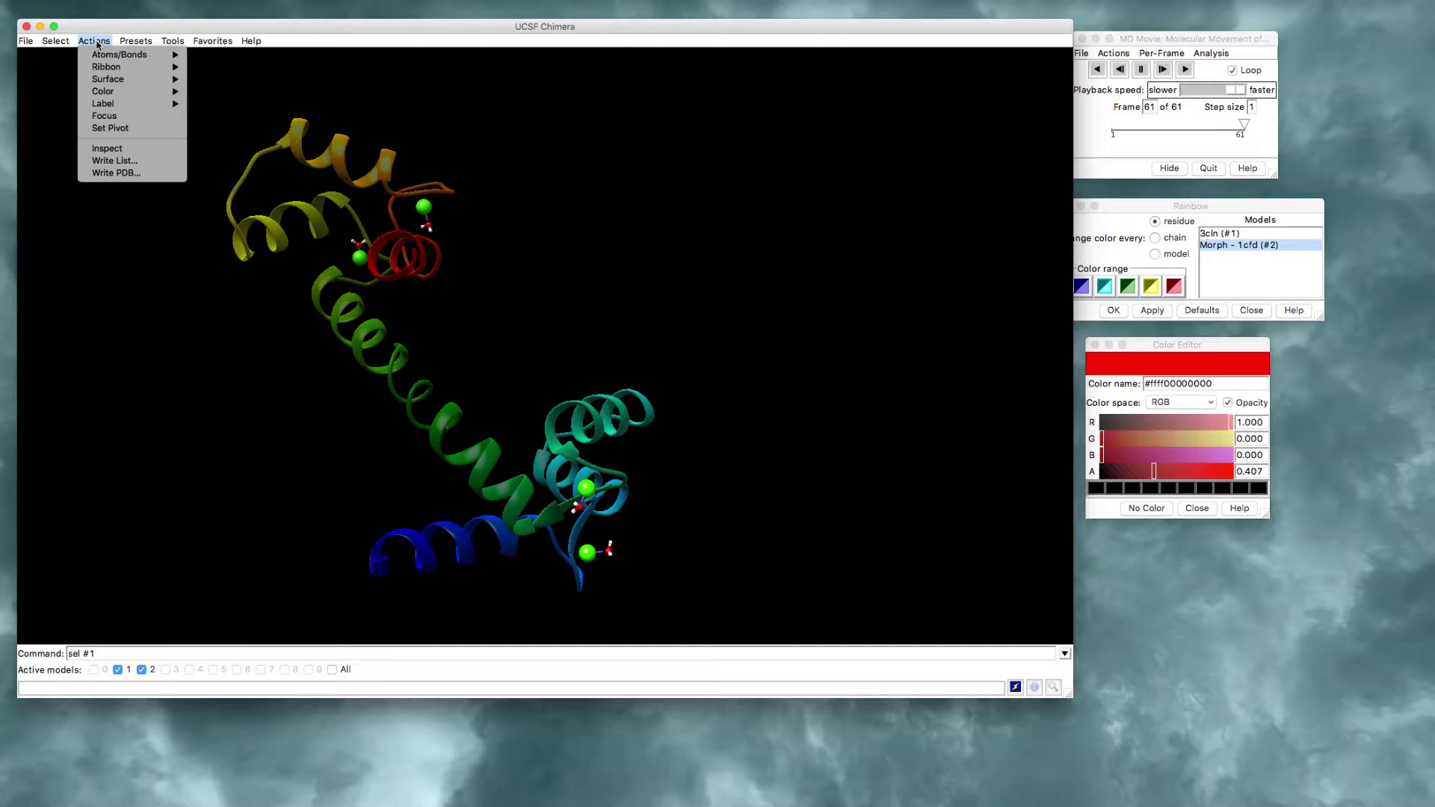
pyautogui.moveTo(109, 96)
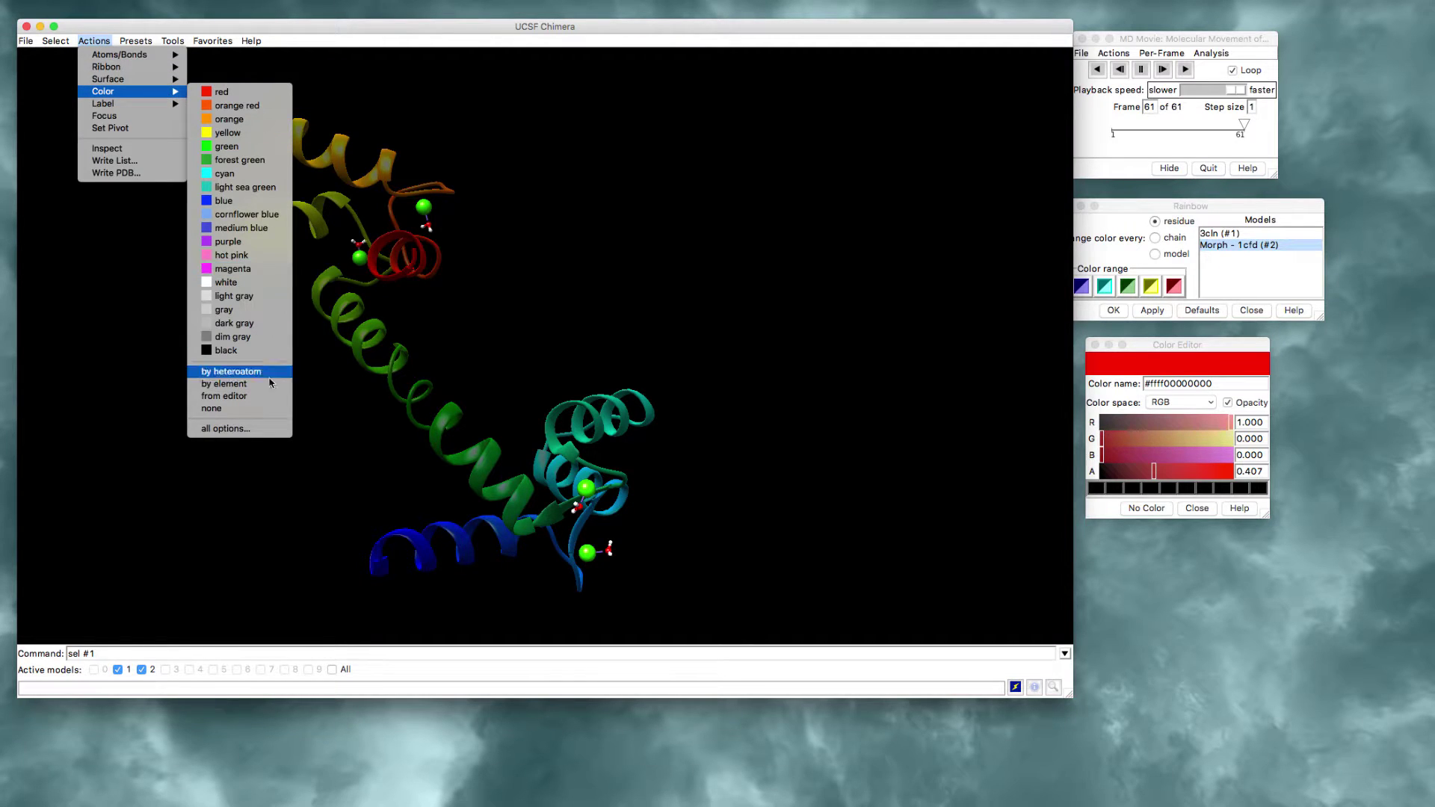
pyautogui.click(226, 428)
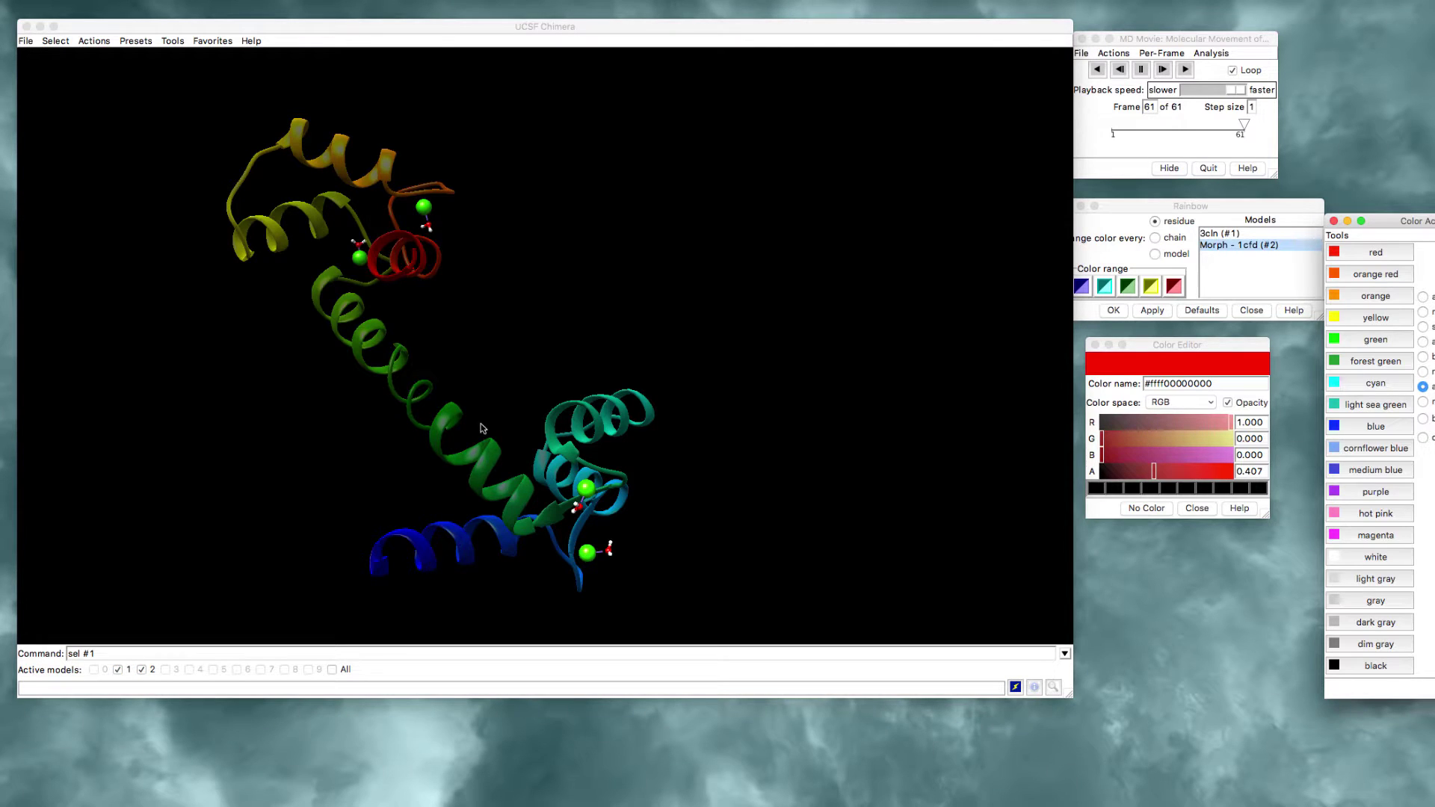
pyautogui.moveTo(1397, 222); pyautogui.dragTo(1161, 142)
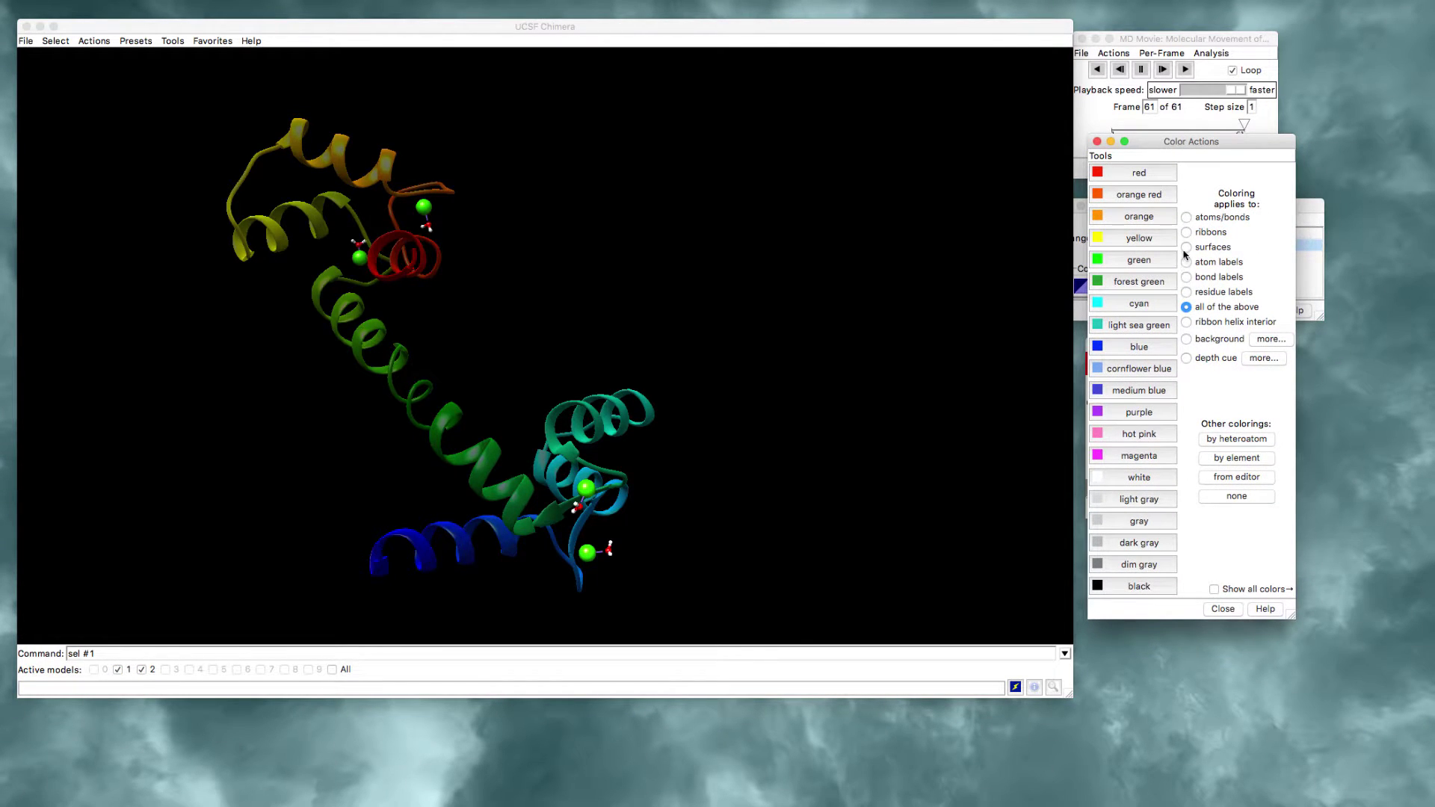
pyautogui.click(1186, 340)
pyautogui.click(1125, 479)
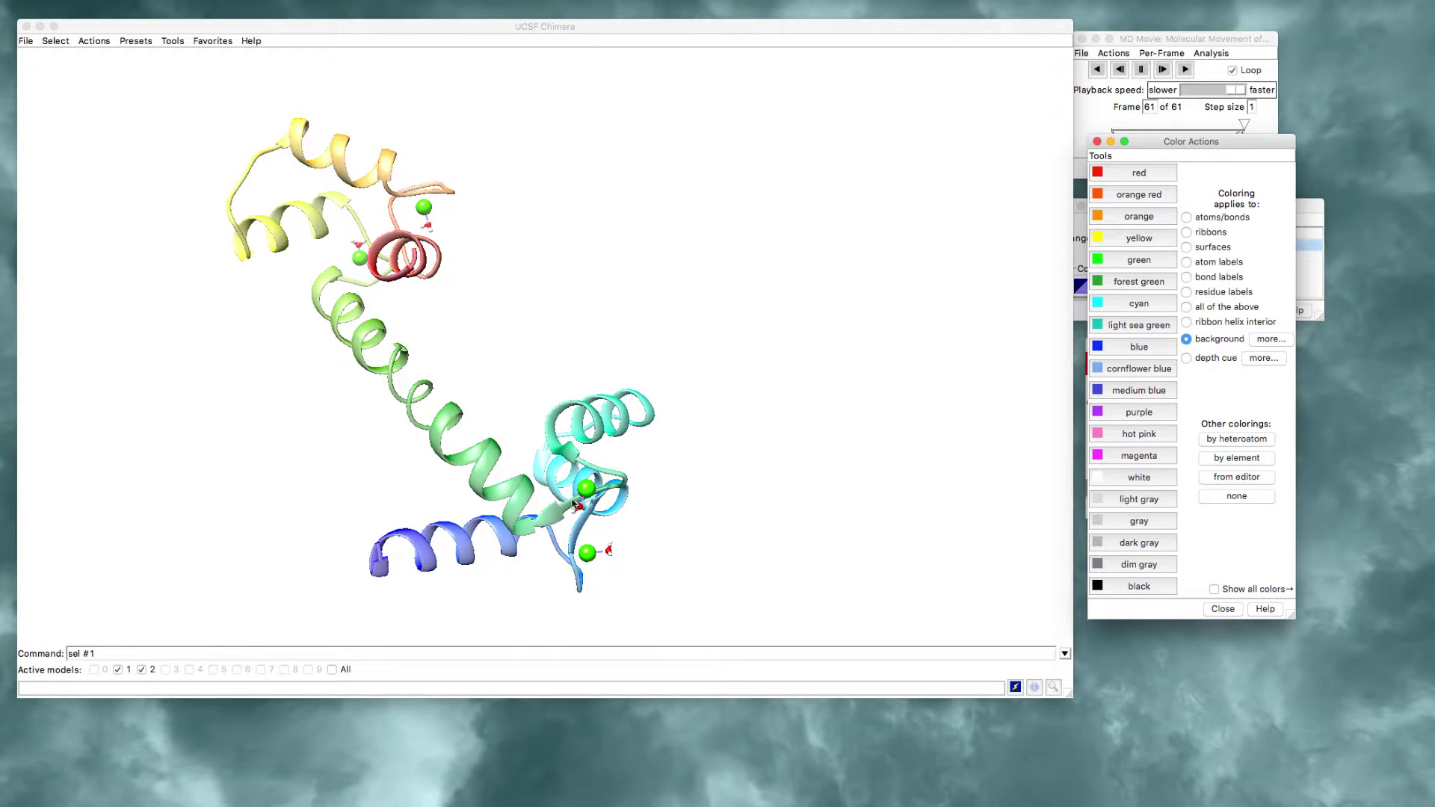
pyautogui.moveTo(575, 505); pyautogui.dragTo(702, 446)
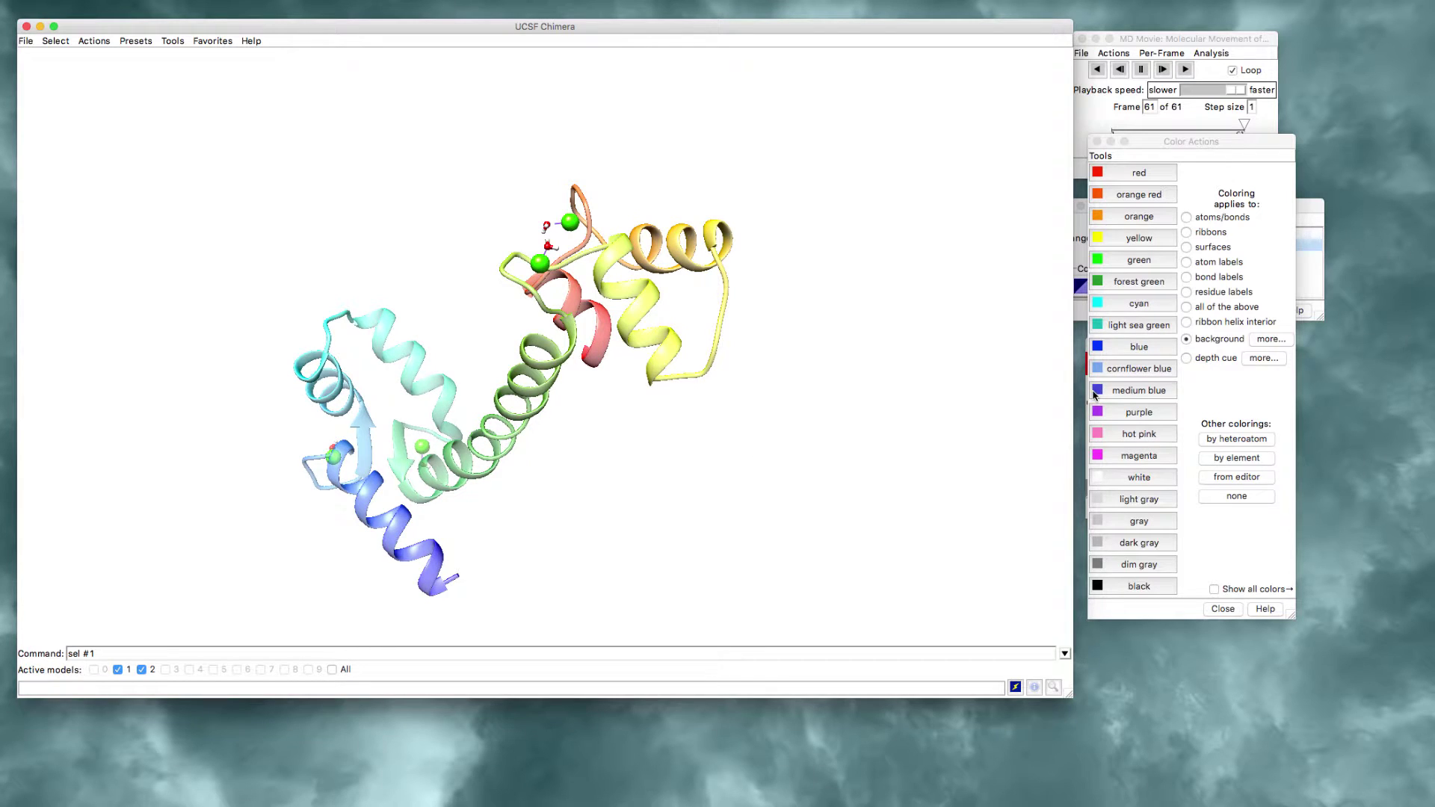
# Switch the background method from solid to gradient in the Background preferences.
pyautogui.click(1271, 340)
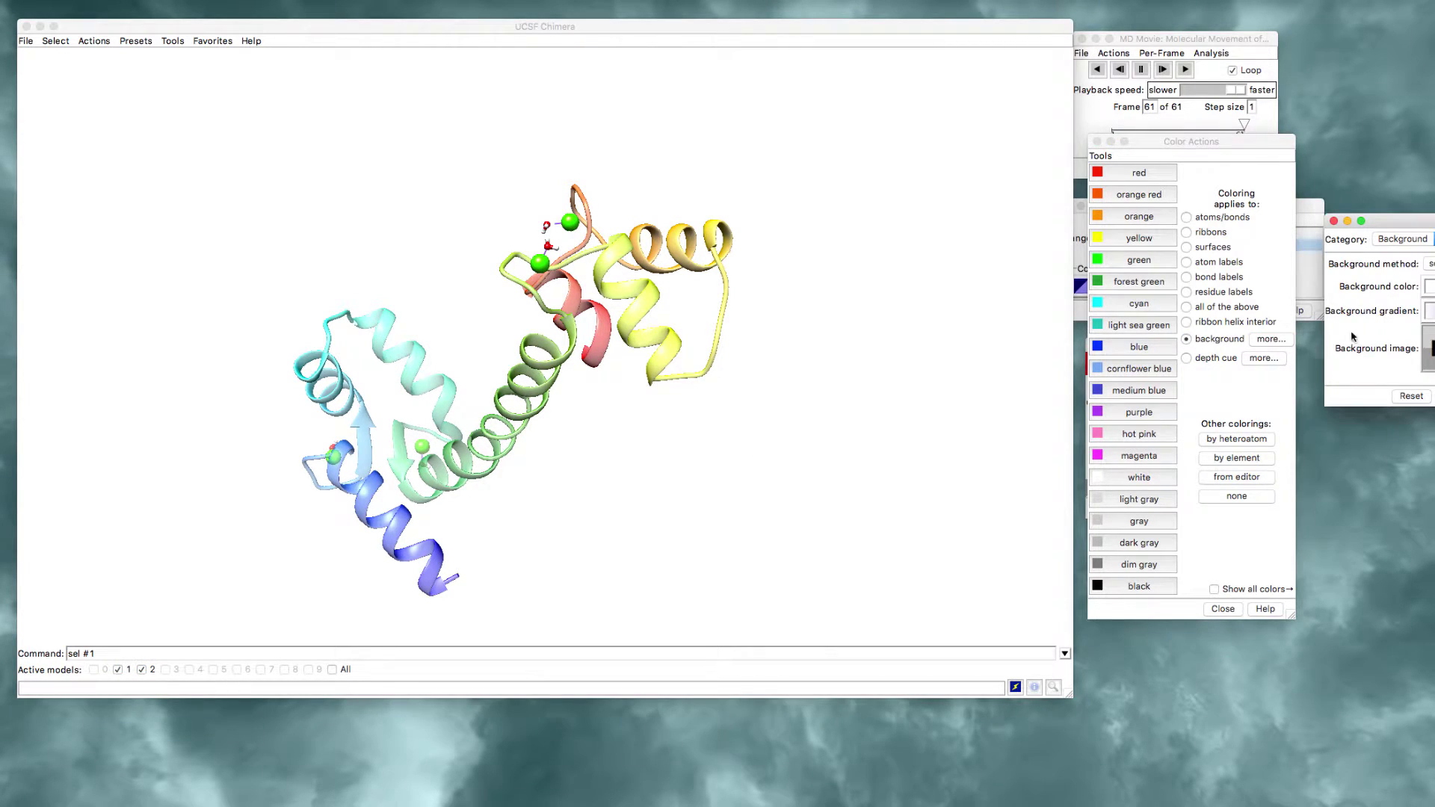
pyautogui.moveTo(1382, 221); pyautogui.dragTo(1175, 181)
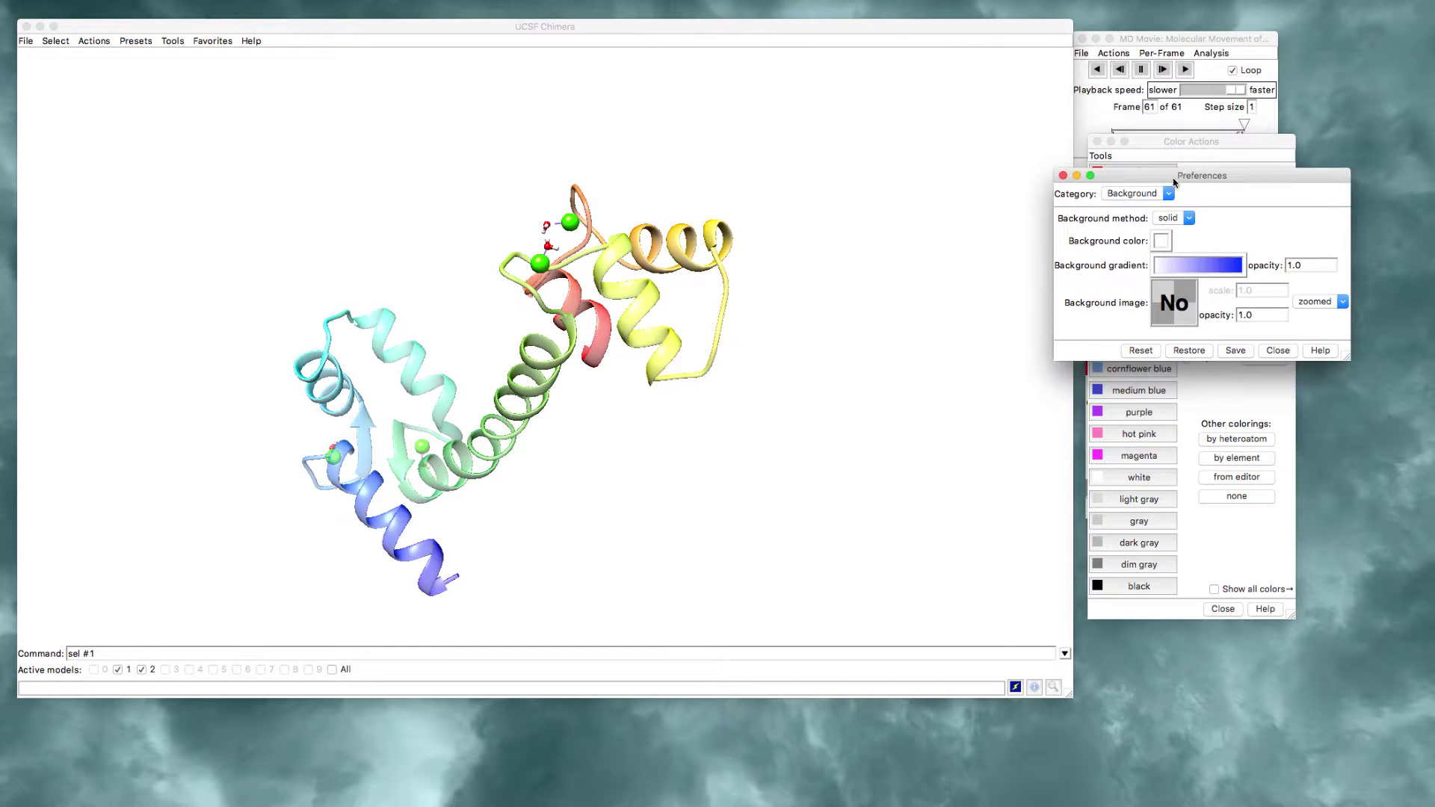
pyautogui.click(1156, 258)
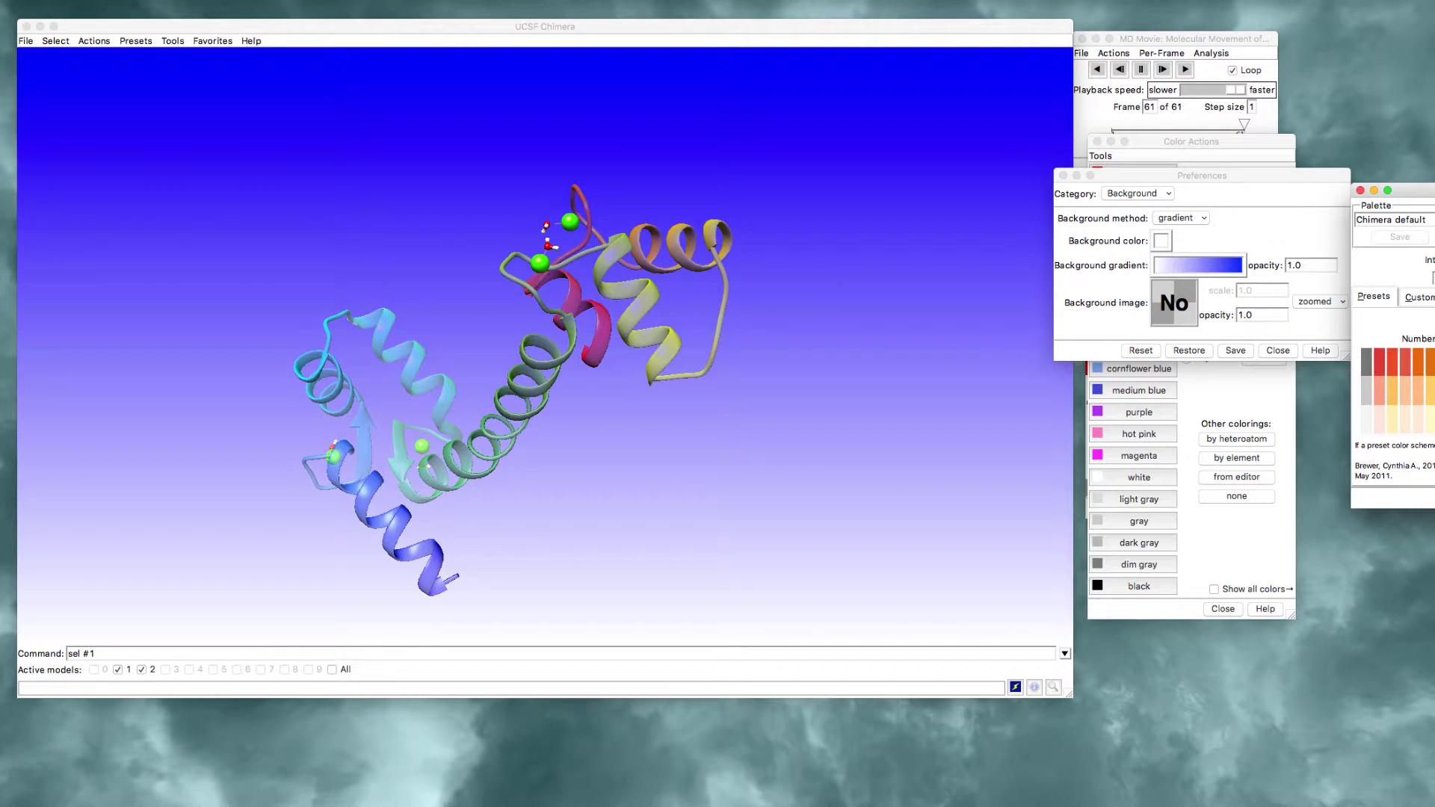
# Customize the background gradient by changing its blue end to gray, using the Gray color space.
pyautogui.click(1420, 296)
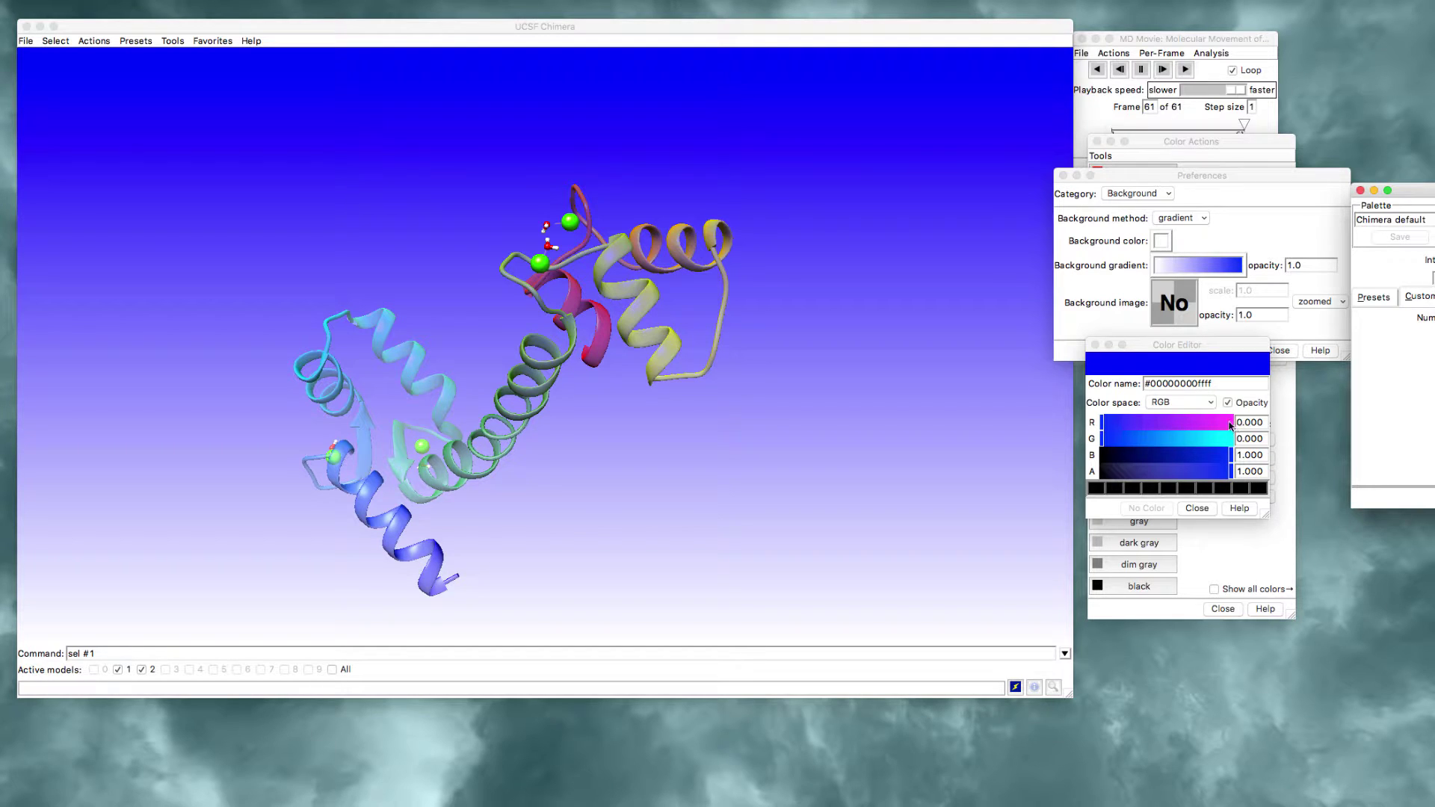
pyautogui.click(1194, 403)
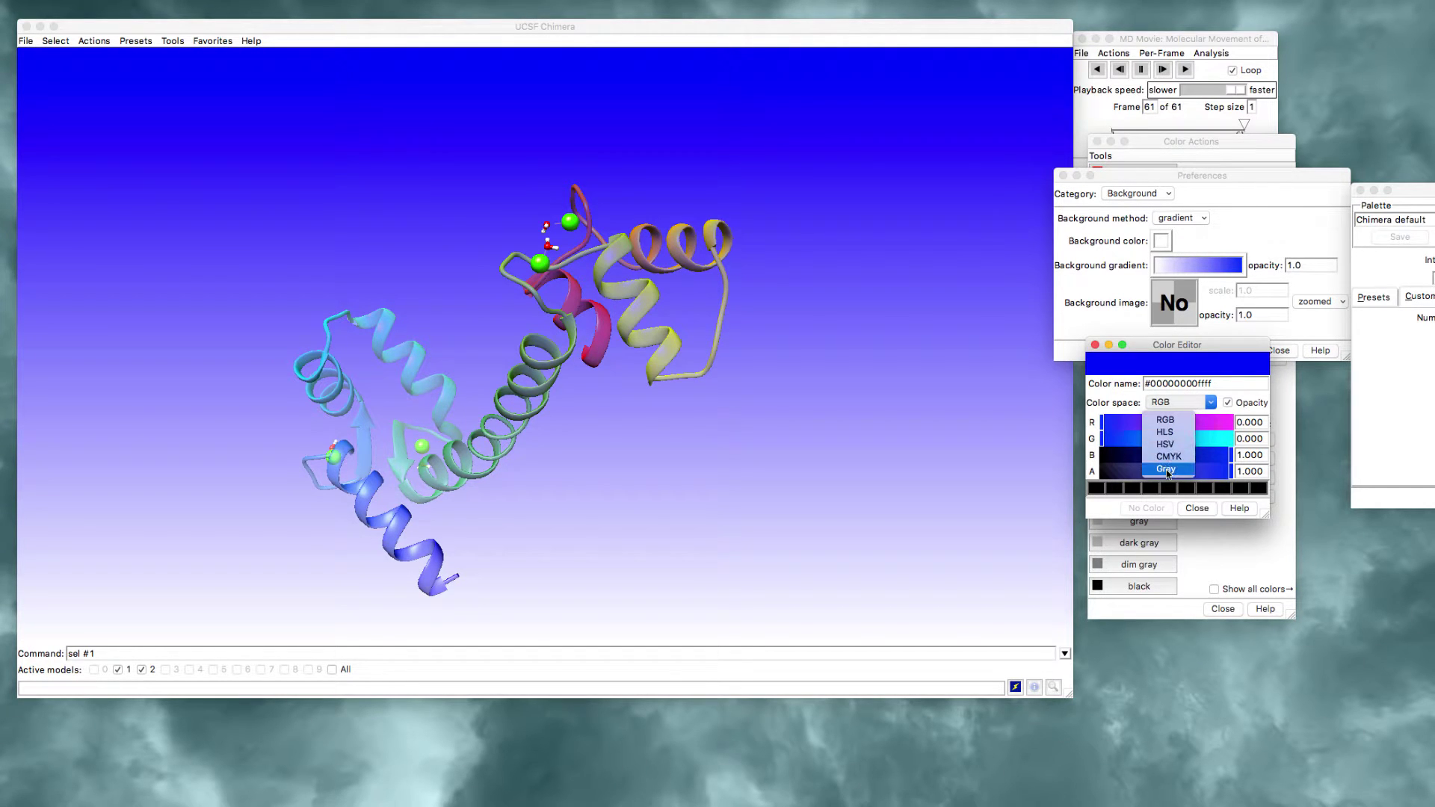
pyautogui.press('Escape')
pyautogui.moveTo(1115, 423); pyautogui.dragTo(1149, 424)
pyautogui.click(1201, 476)
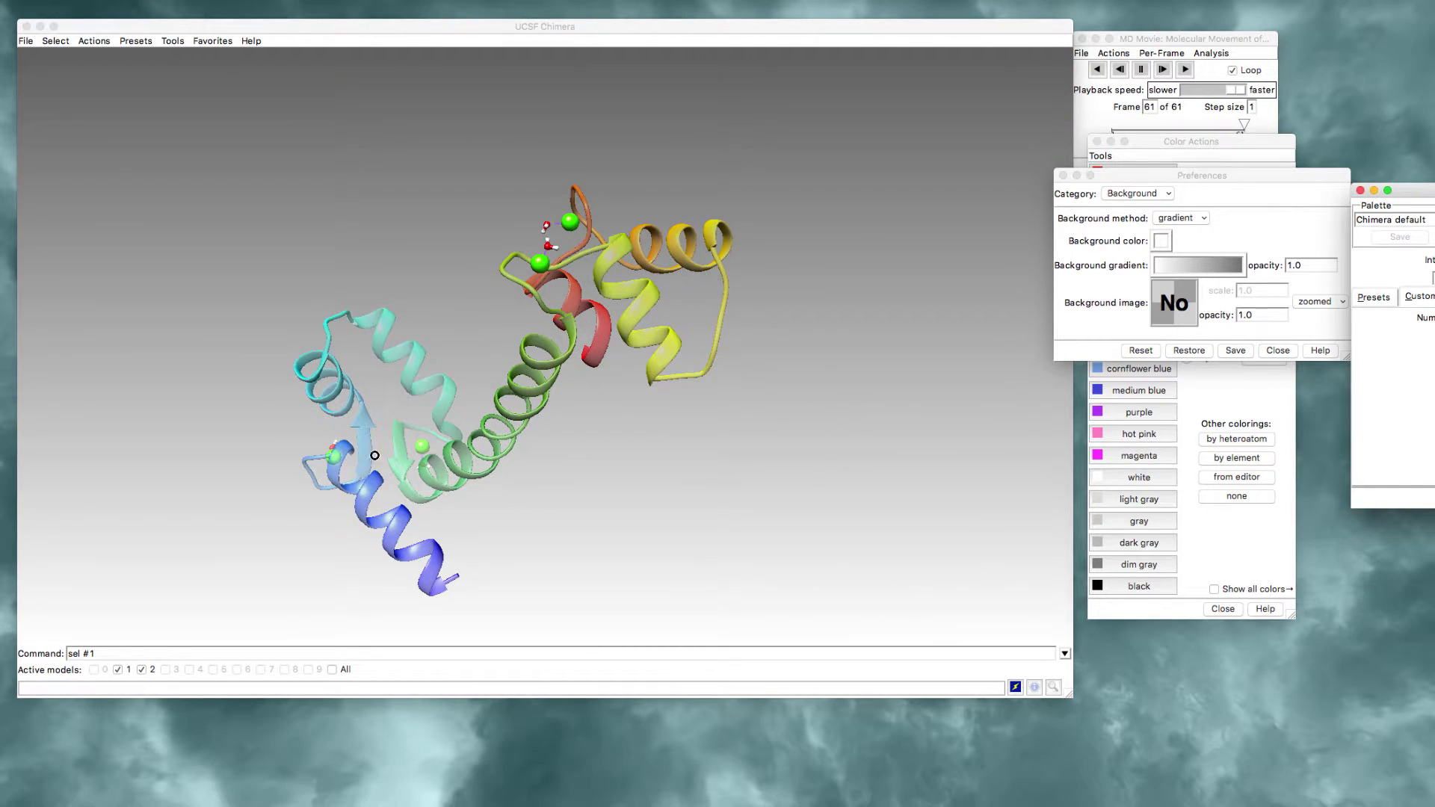
pyautogui.moveTo(342, 455); pyautogui.dragTo(650, 436)
pyautogui.moveTo(270, 457); pyautogui.dragTo(462, 357)
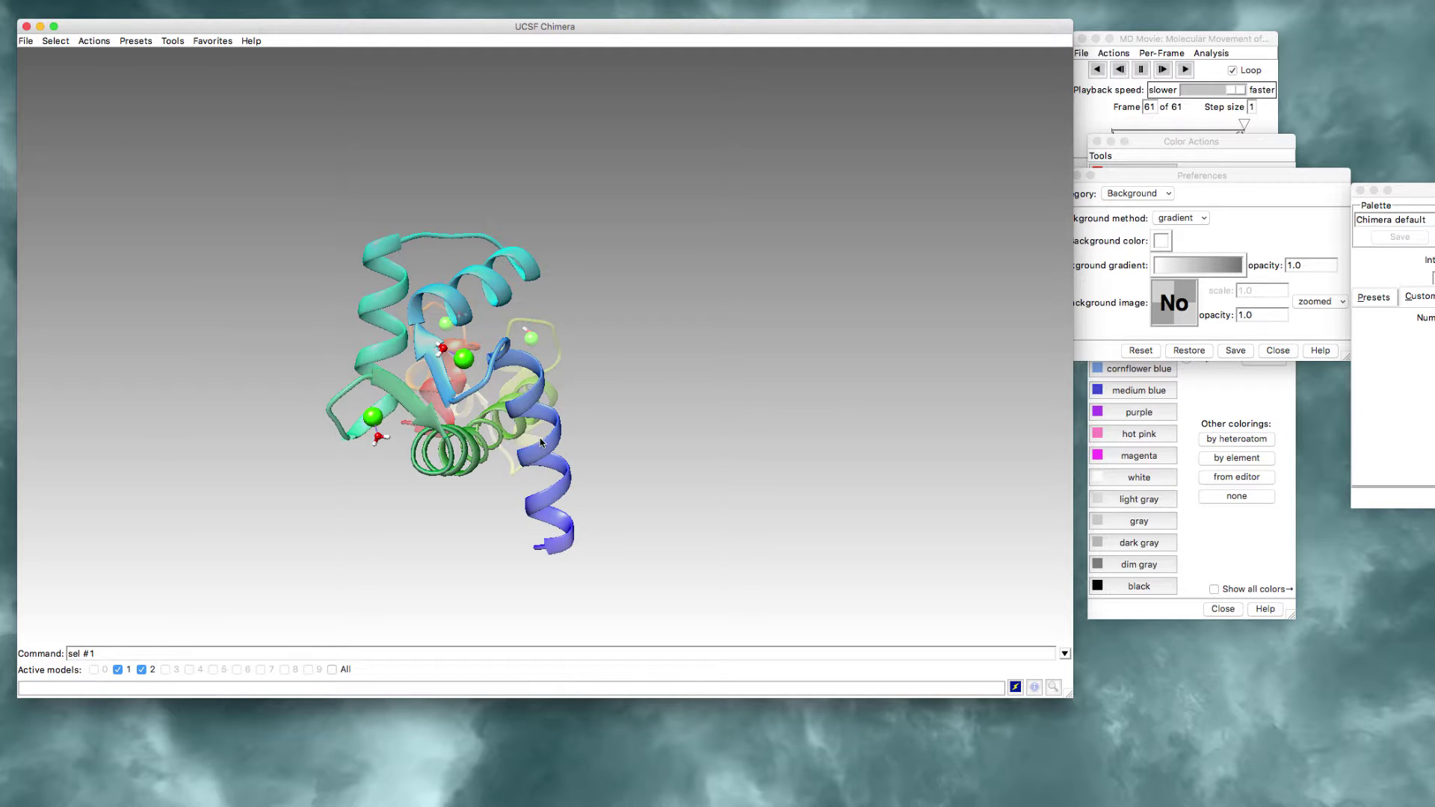
# Close the Preferences, Color Actions and Rainbow dialogs and move the morph trajectory to frame 53.
pyautogui.click(1112, 177)
pyautogui.click(1098, 179)
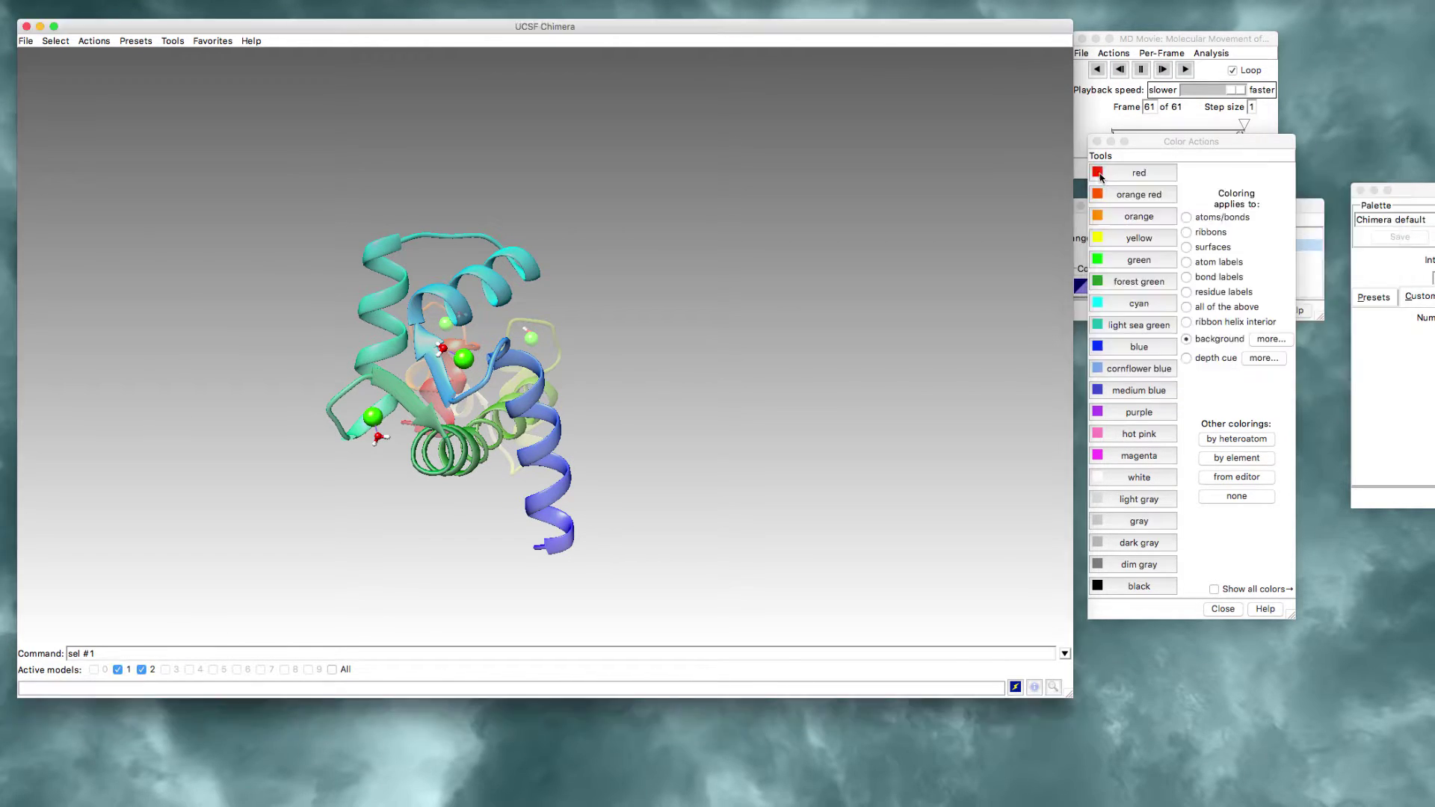
pyautogui.click(1097, 144)
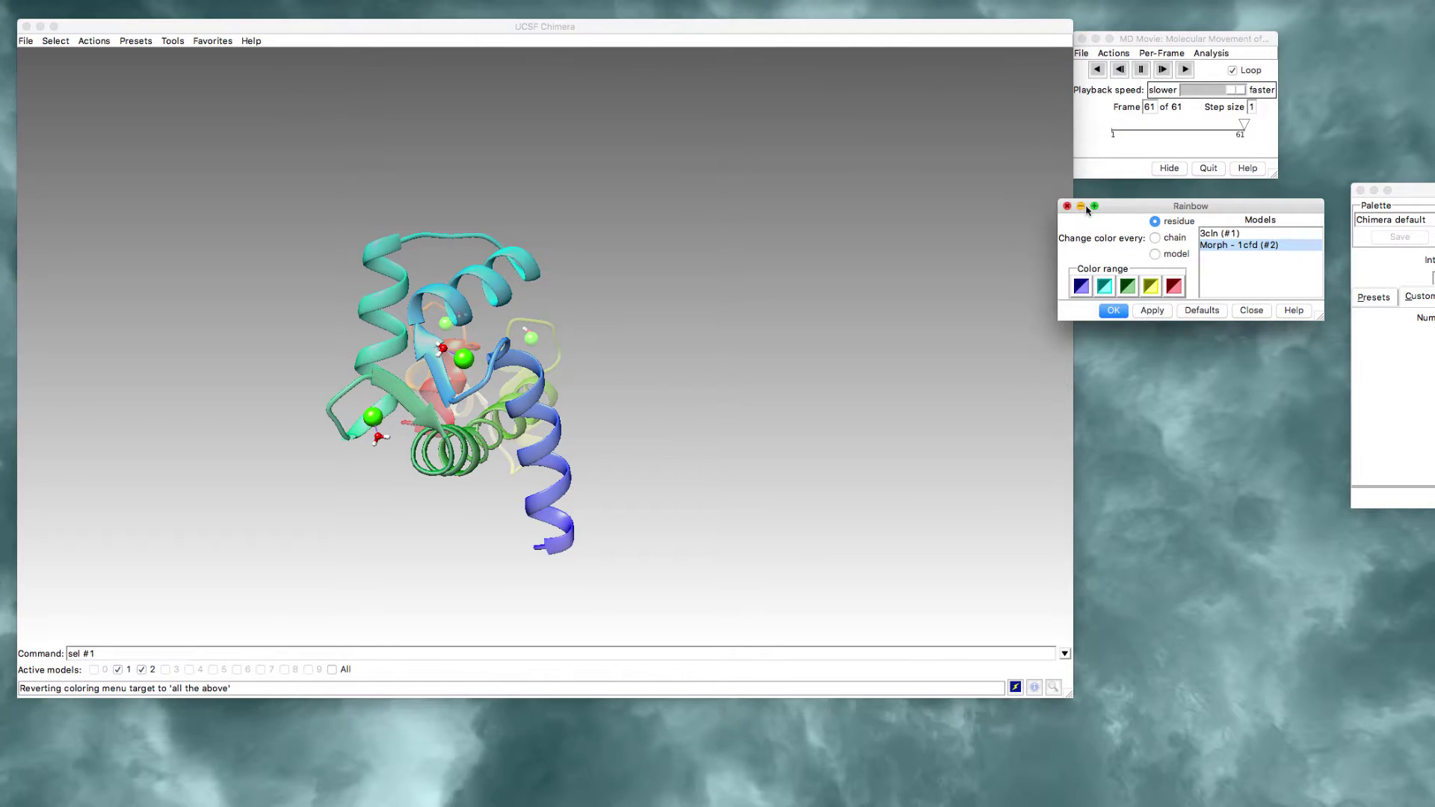
pyautogui.click(1068, 203)
pyautogui.moveTo(1194, 43)
pyautogui.mouseDown()
pyautogui.moveTo(966, 62)
pyautogui.moveTo(1199, 64)
pyautogui.mouseUp()
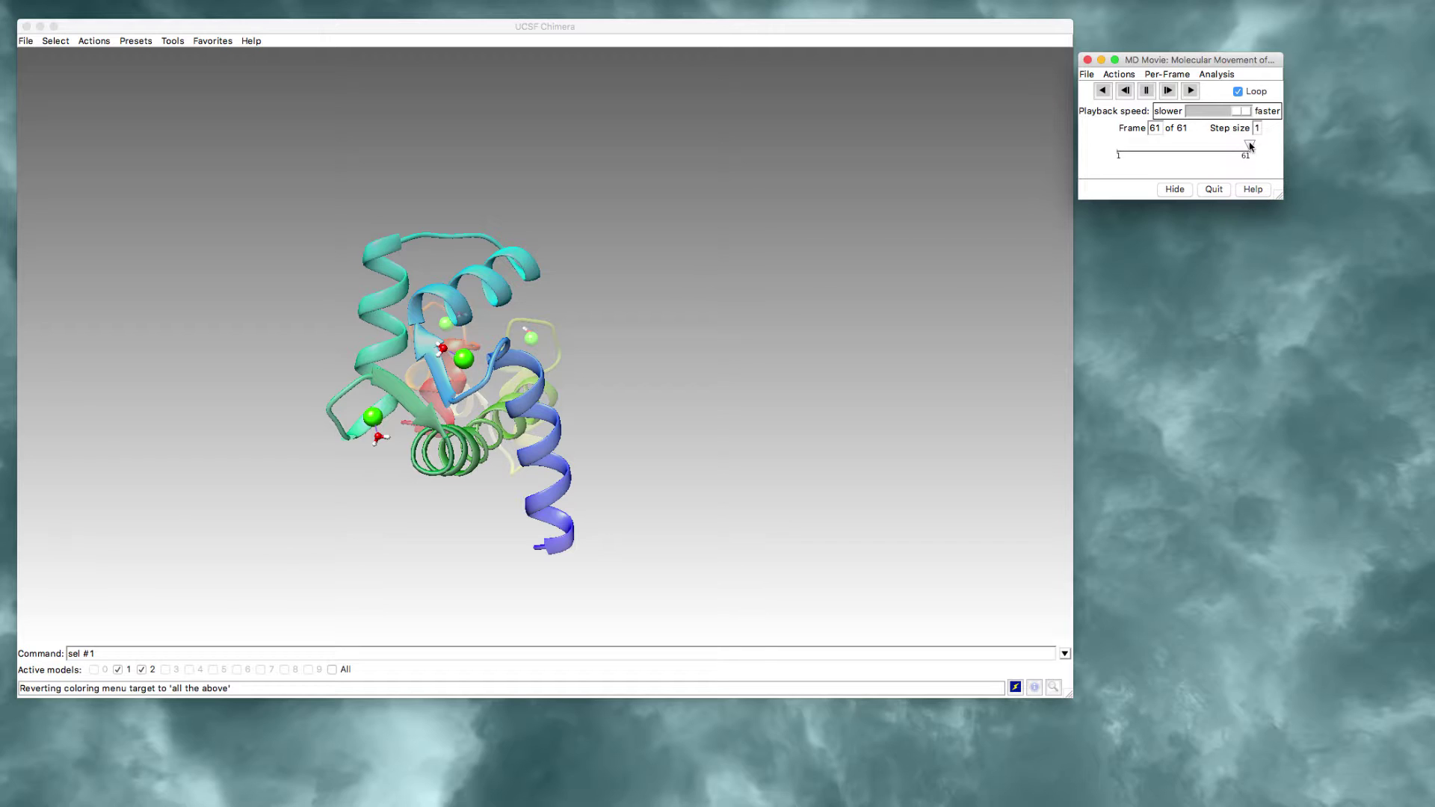
pyautogui.moveTo(1250, 147)
pyautogui.mouseDown()
pyautogui.moveTo(1063, 153)
pyautogui.moveTo(1231, 146)
pyautogui.mouseUp()
pyautogui.moveTo(449, 250); pyautogui.dragTo(548, 332)
# Select the calcium ions with the command sel Ca.
pyautogui.click(102, 654)
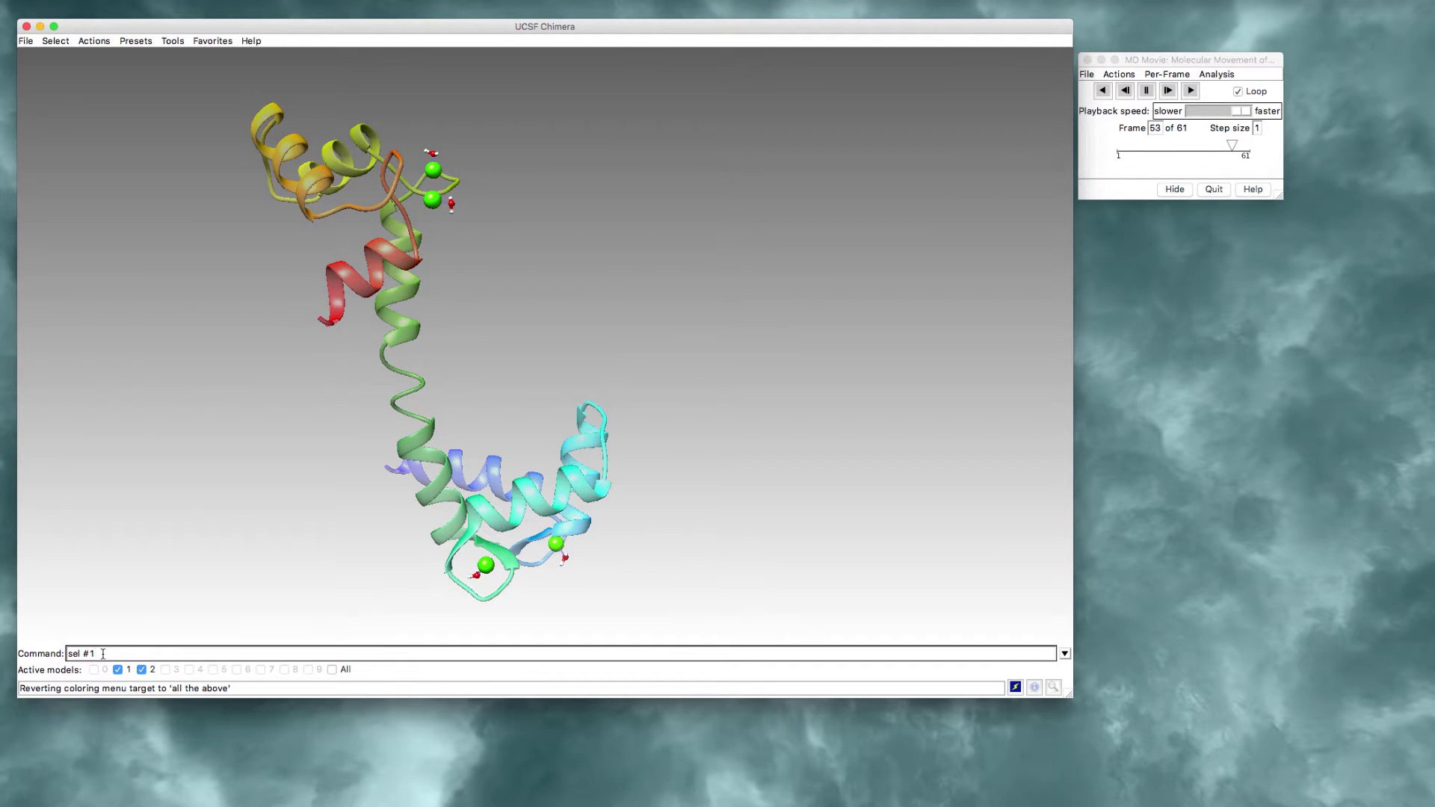
pyautogui.write('Ca')
pyautogui.press('Return')
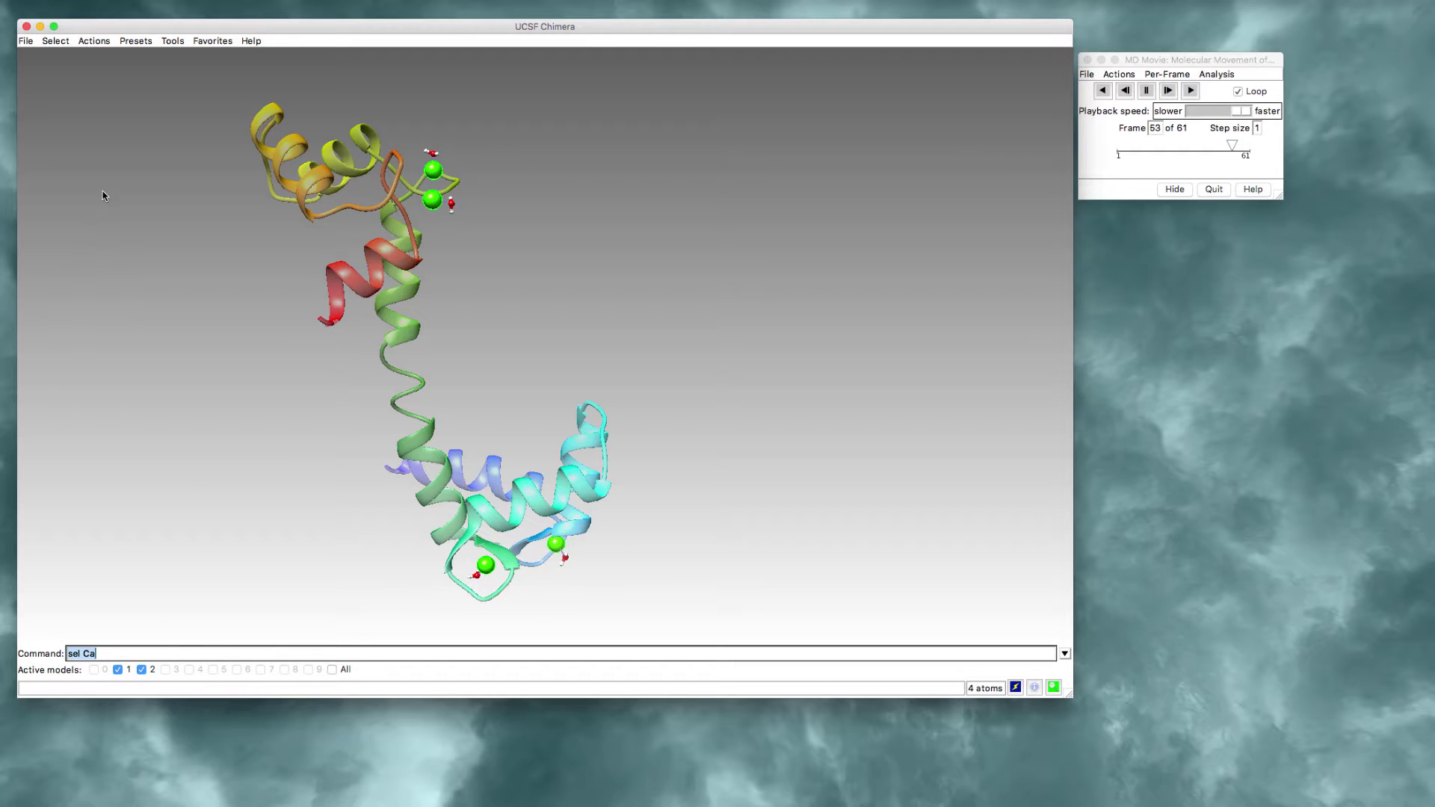
# Extend the selection to all atoms and bonds of any residue within 5.0 angstroms of the selected calcium ions.
pyautogui.click(55, 40)
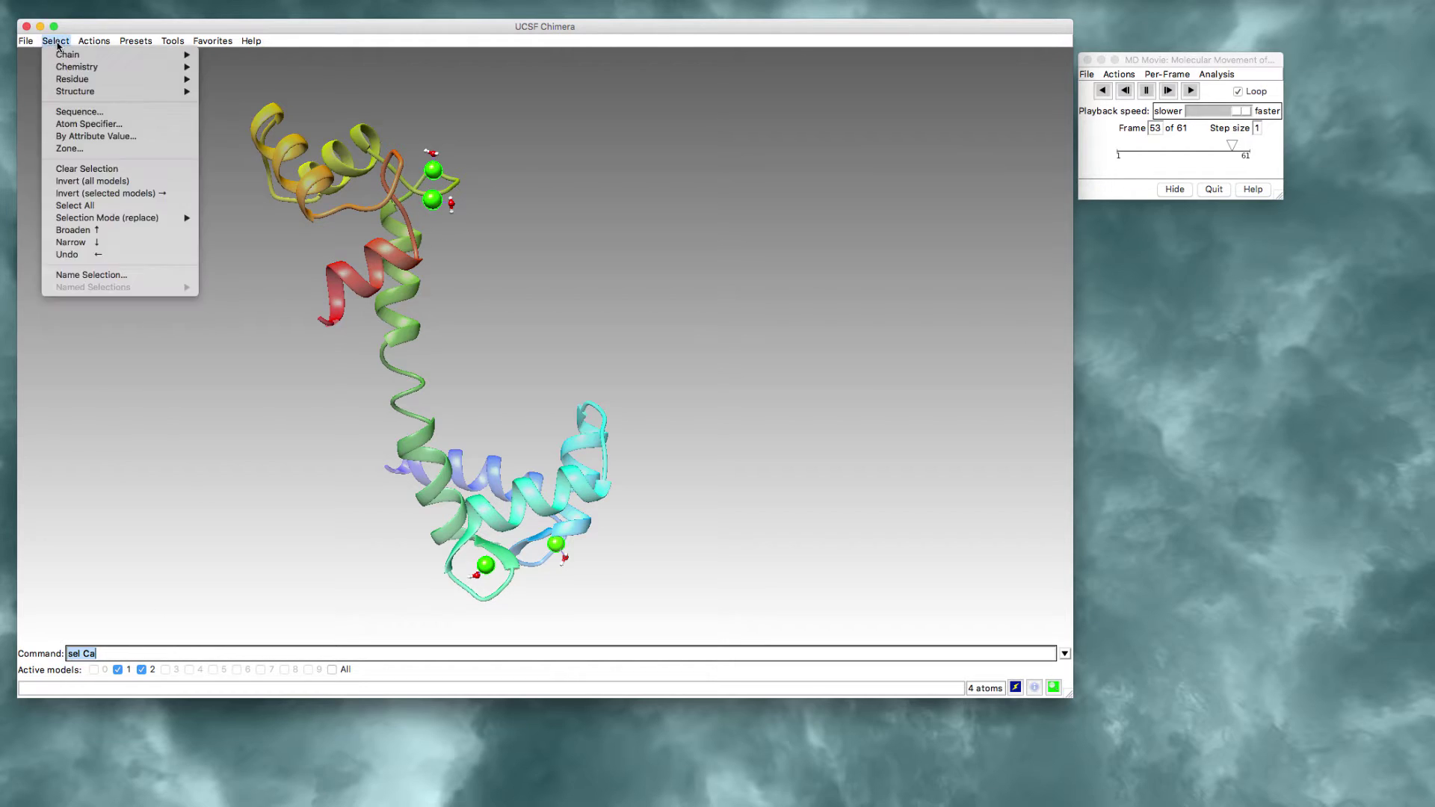
pyautogui.click(71, 148)
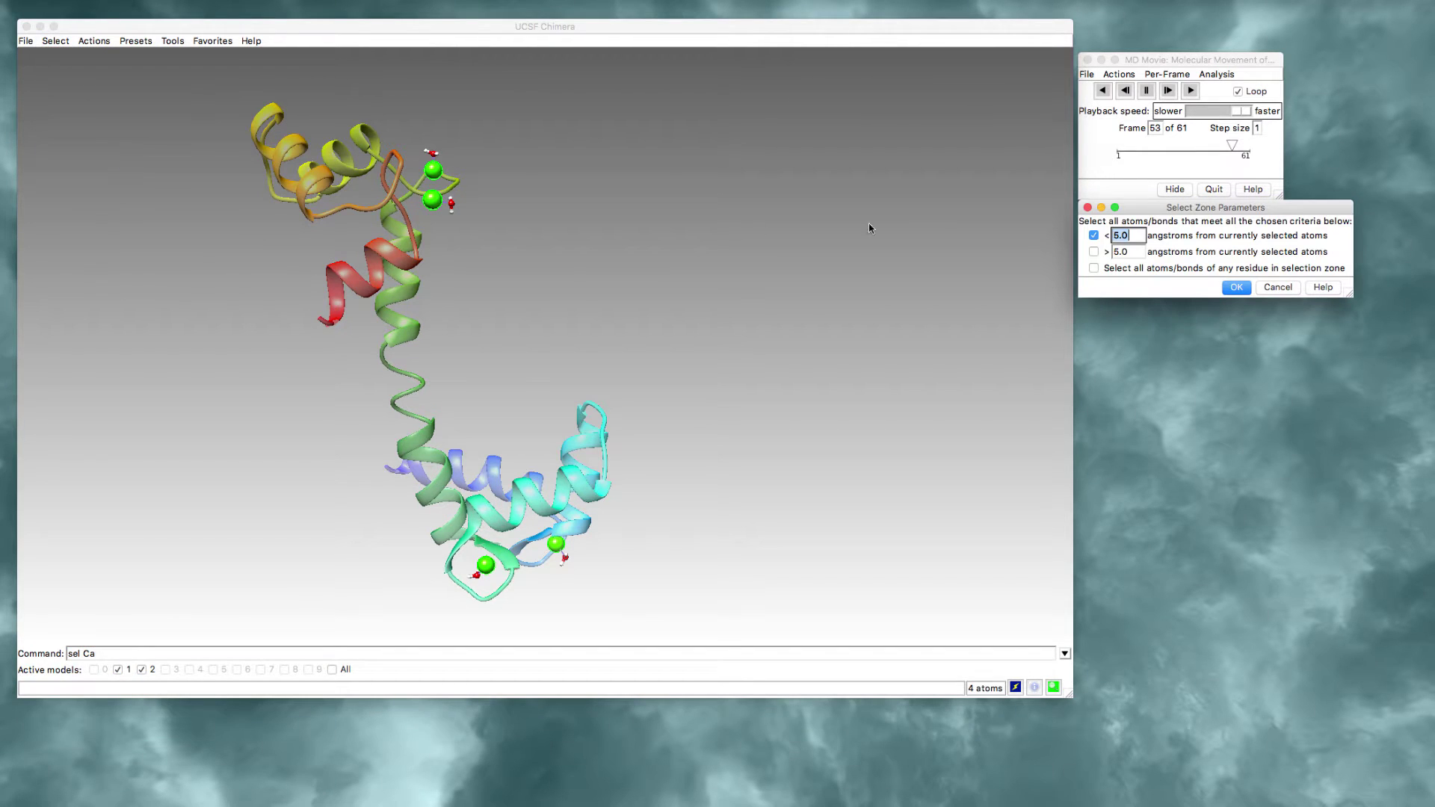
pyautogui.moveTo(1149, 211); pyautogui.dragTo(1121, 245)
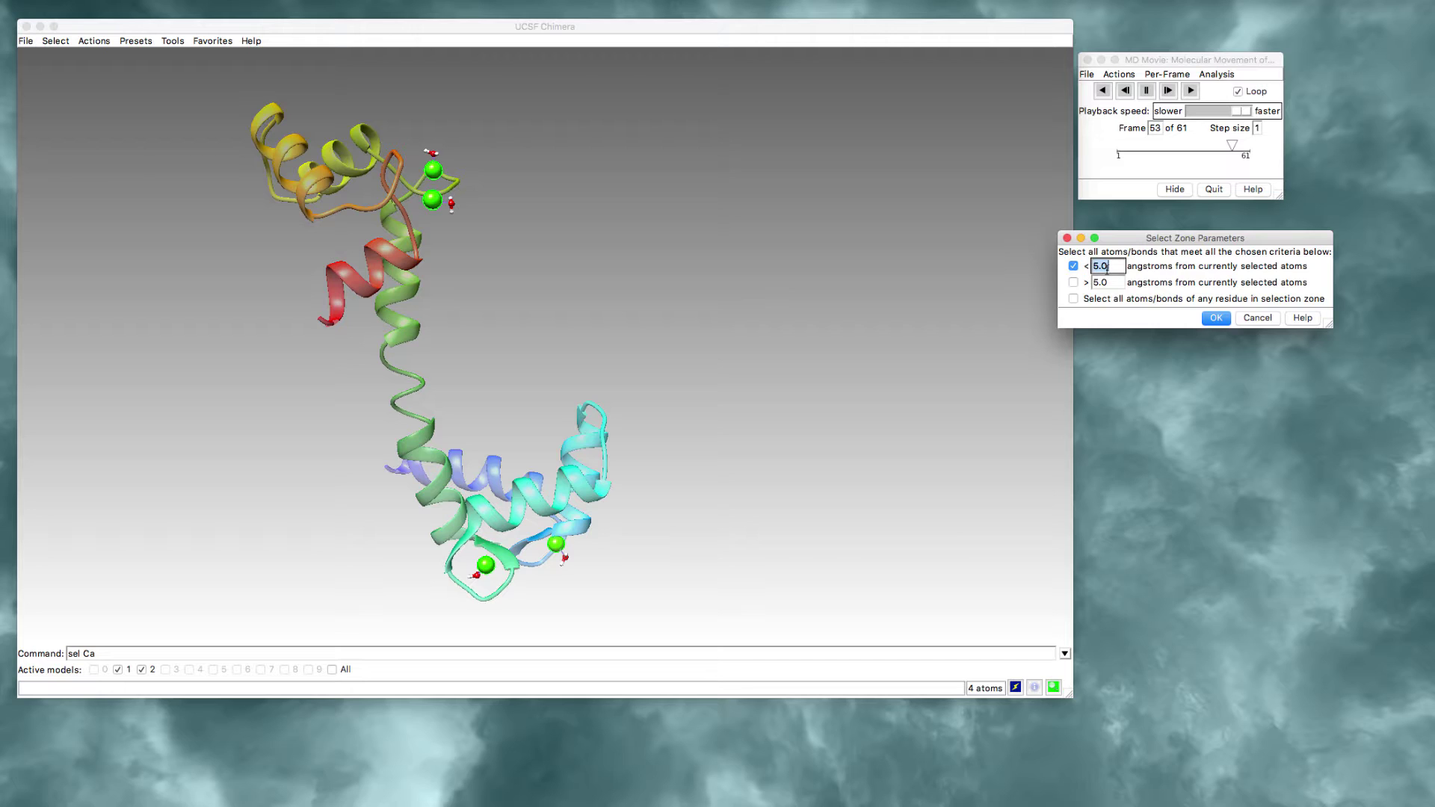
pyautogui.click(1073, 299)
pyautogui.click(1216, 318)
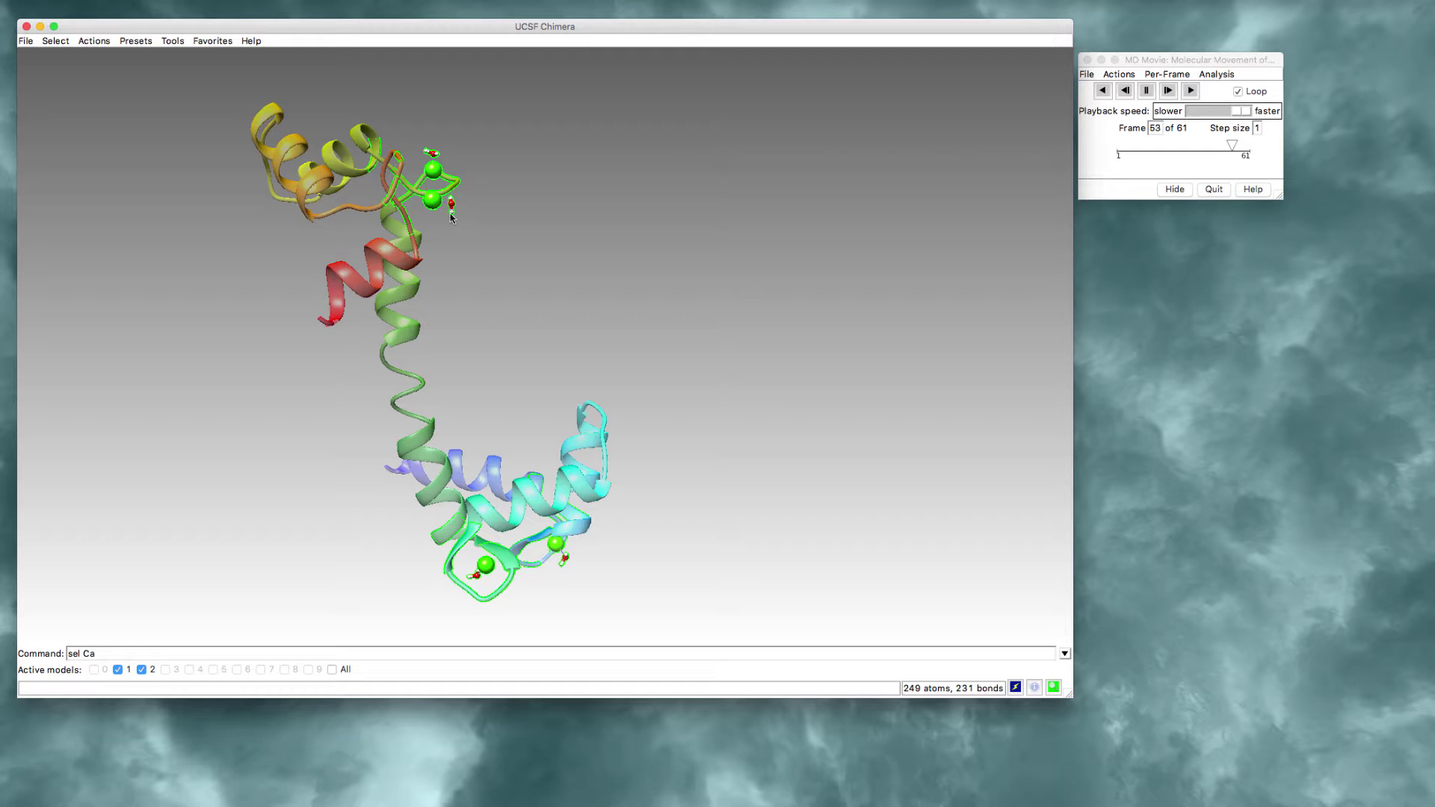
# Set the selection mode to intersect and narrow the zone selection to side chain/base atoms with CA/C1'.
pyautogui.click(56, 41)
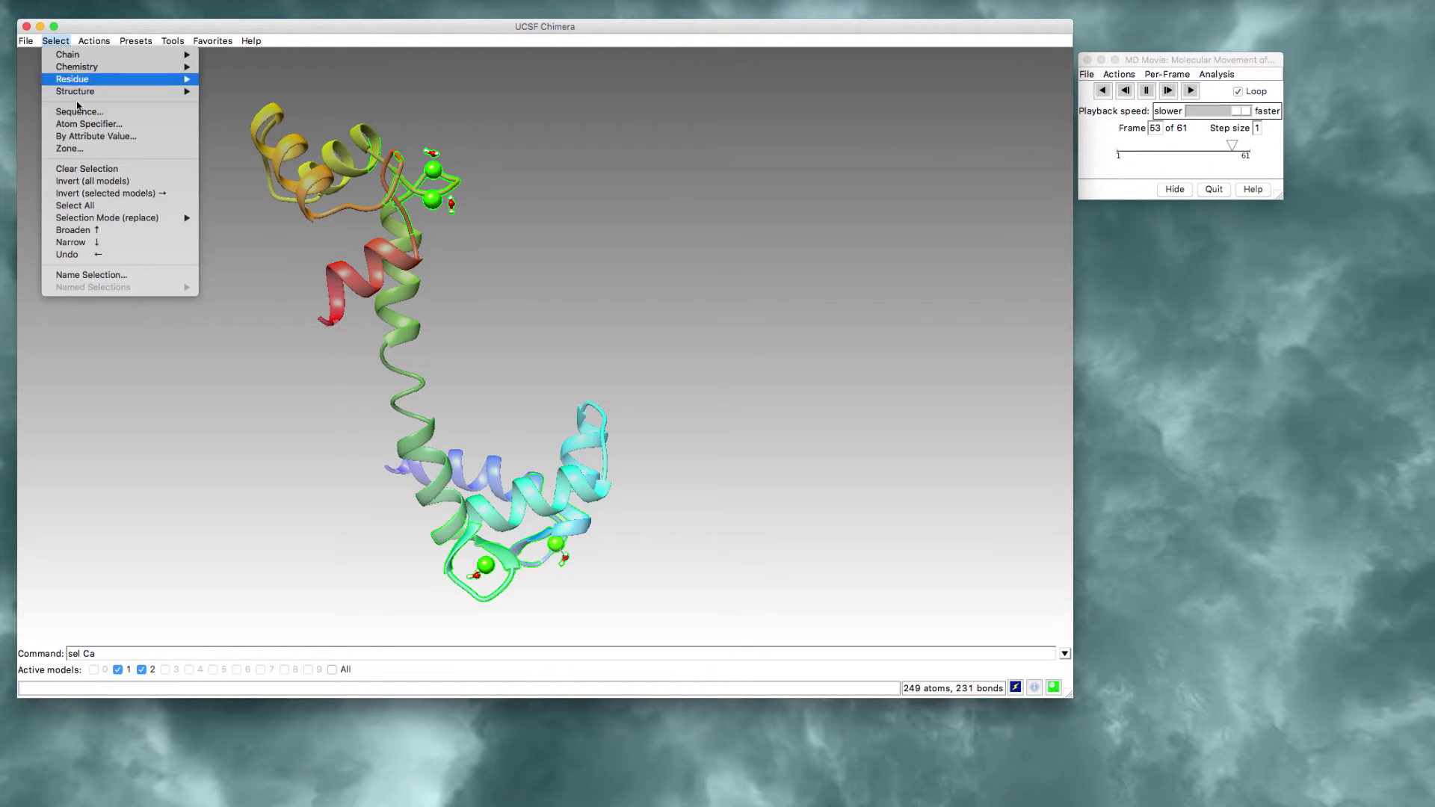
pyautogui.moveTo(139, 219)
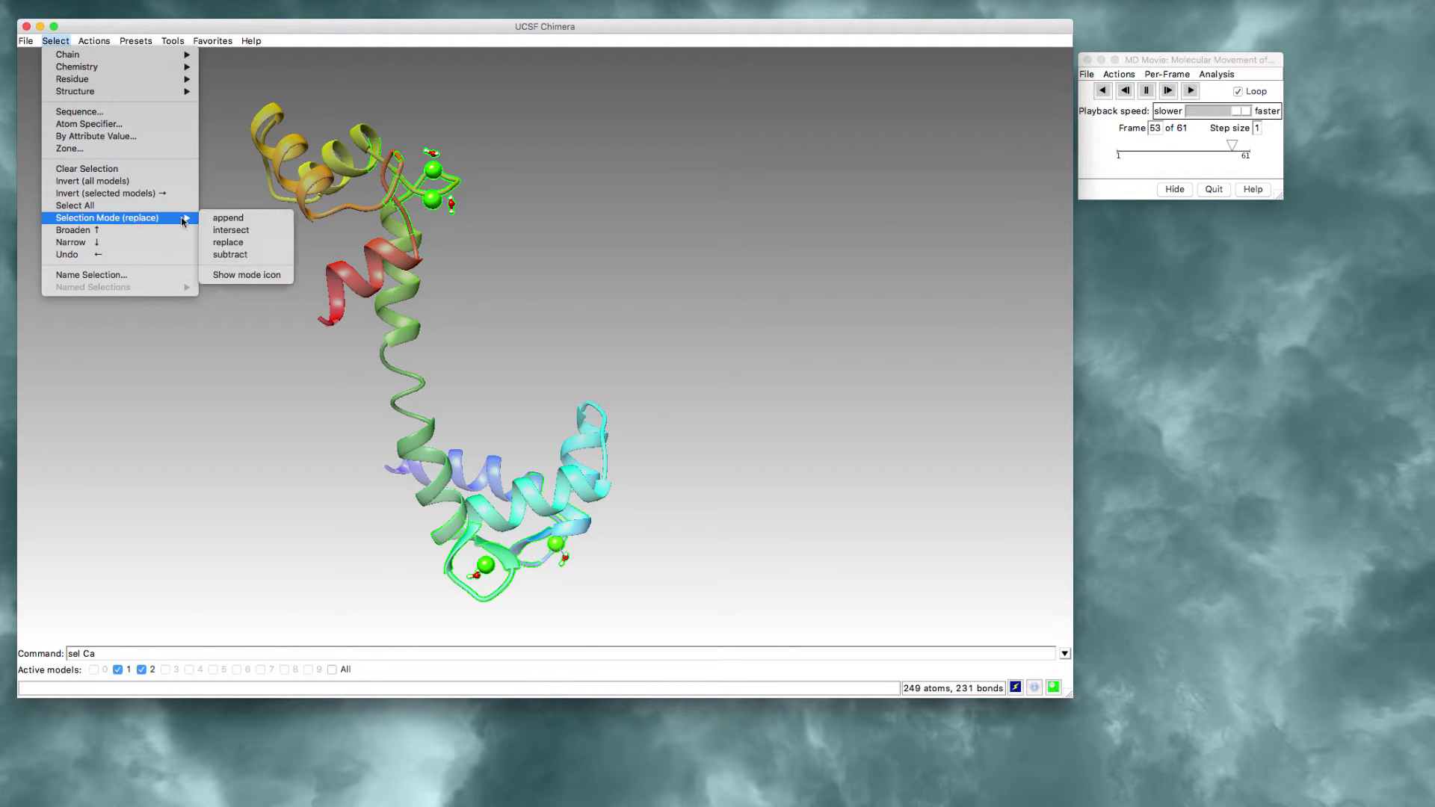
pyautogui.click(236, 237)
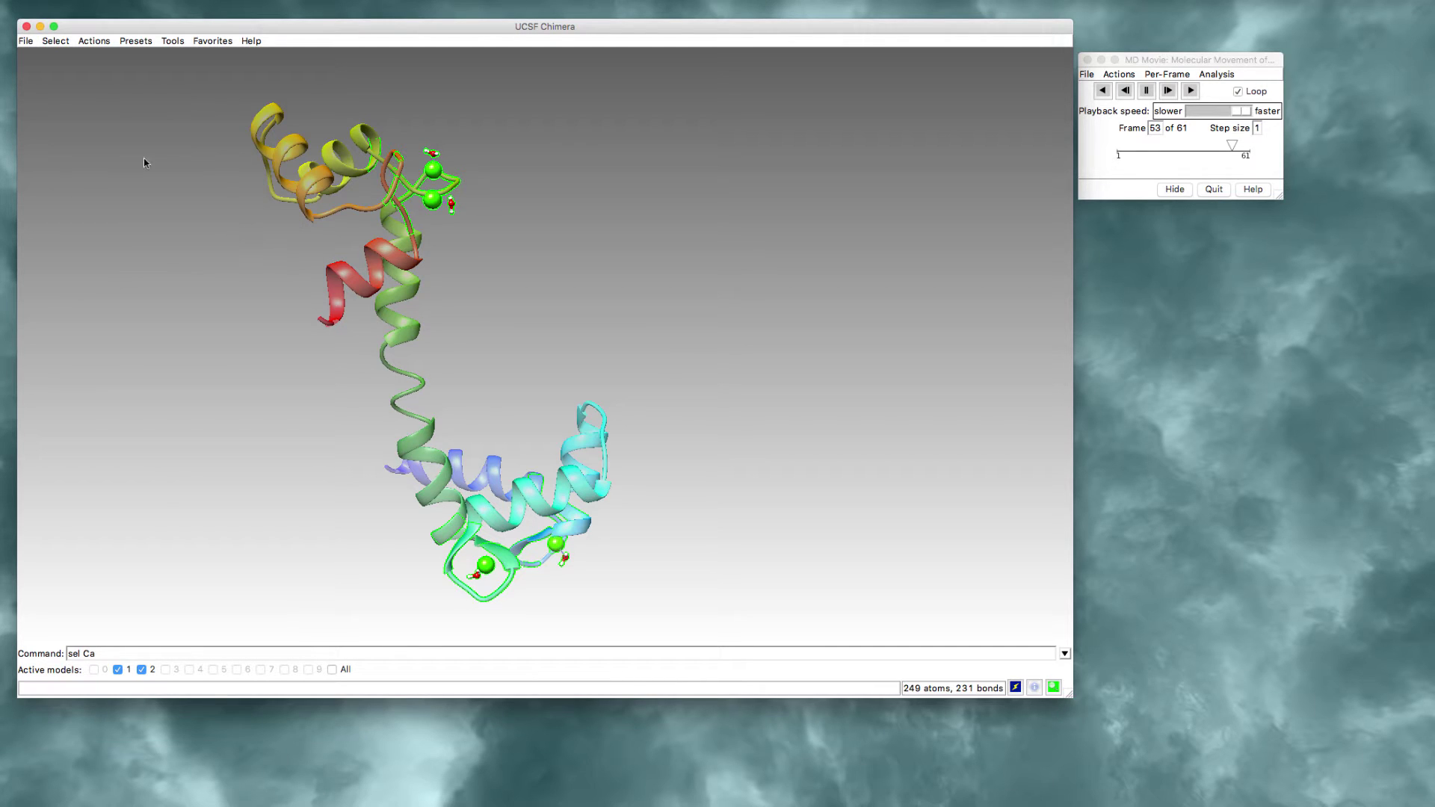
pyautogui.click(60, 42)
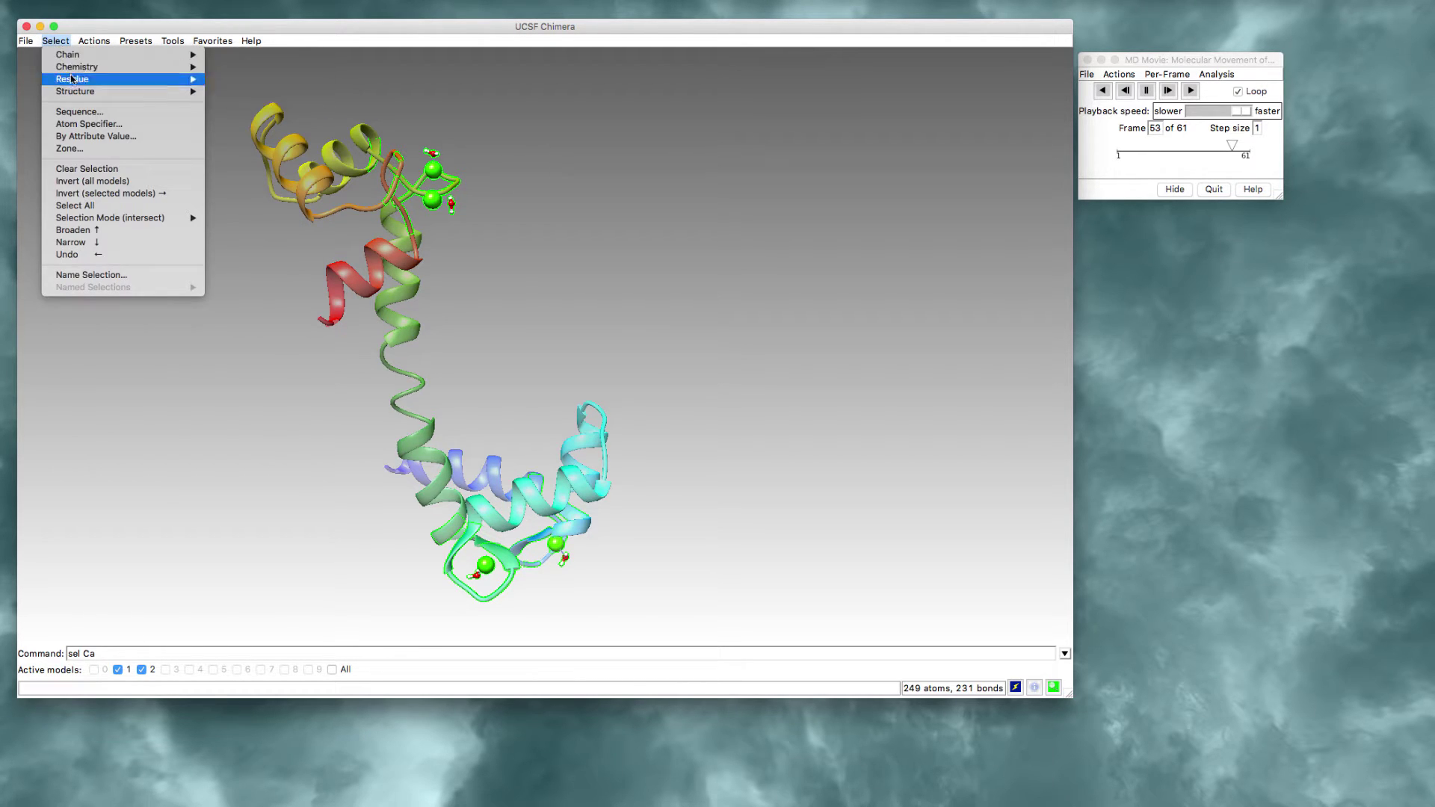
pyautogui.moveTo(75, 92)
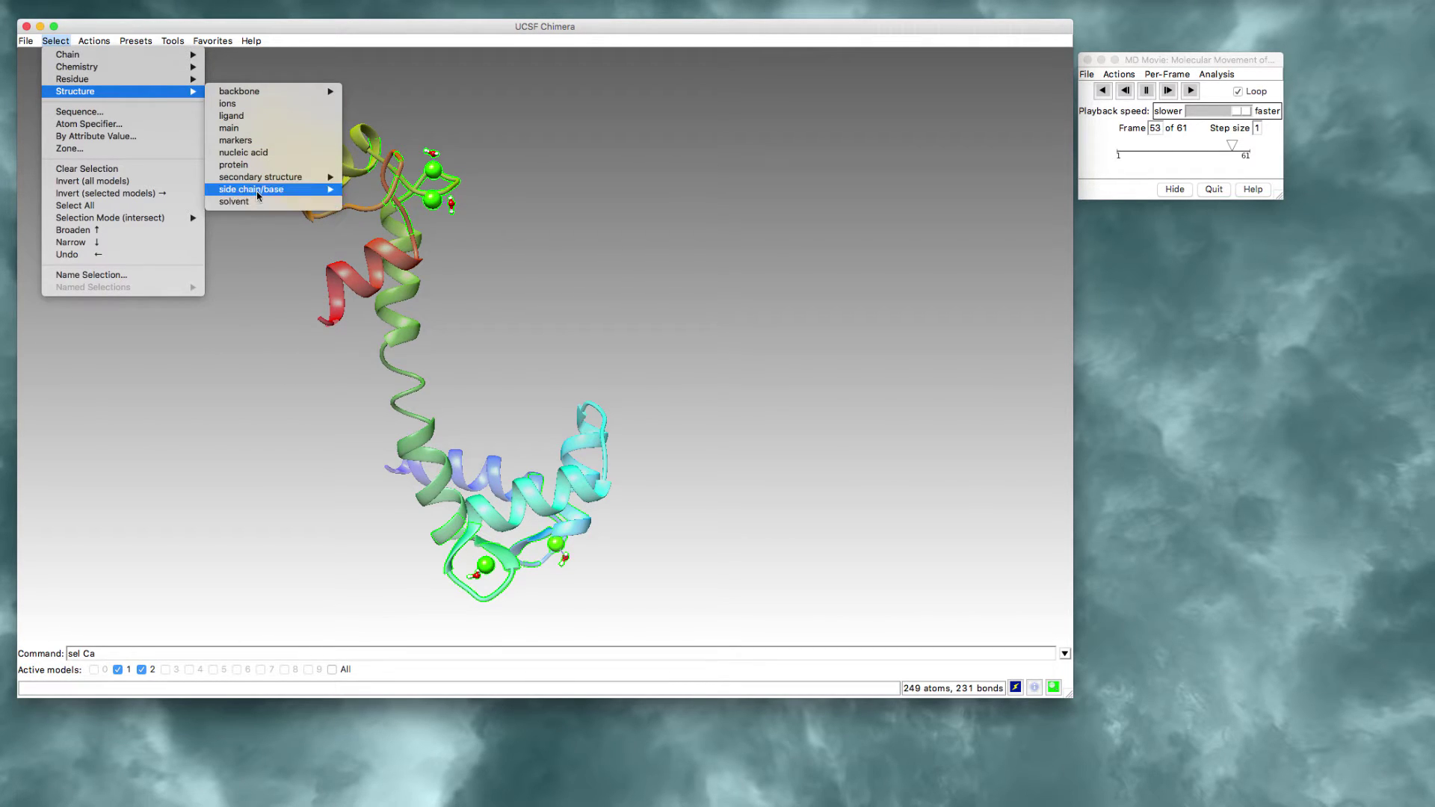
pyautogui.moveTo(290, 190)
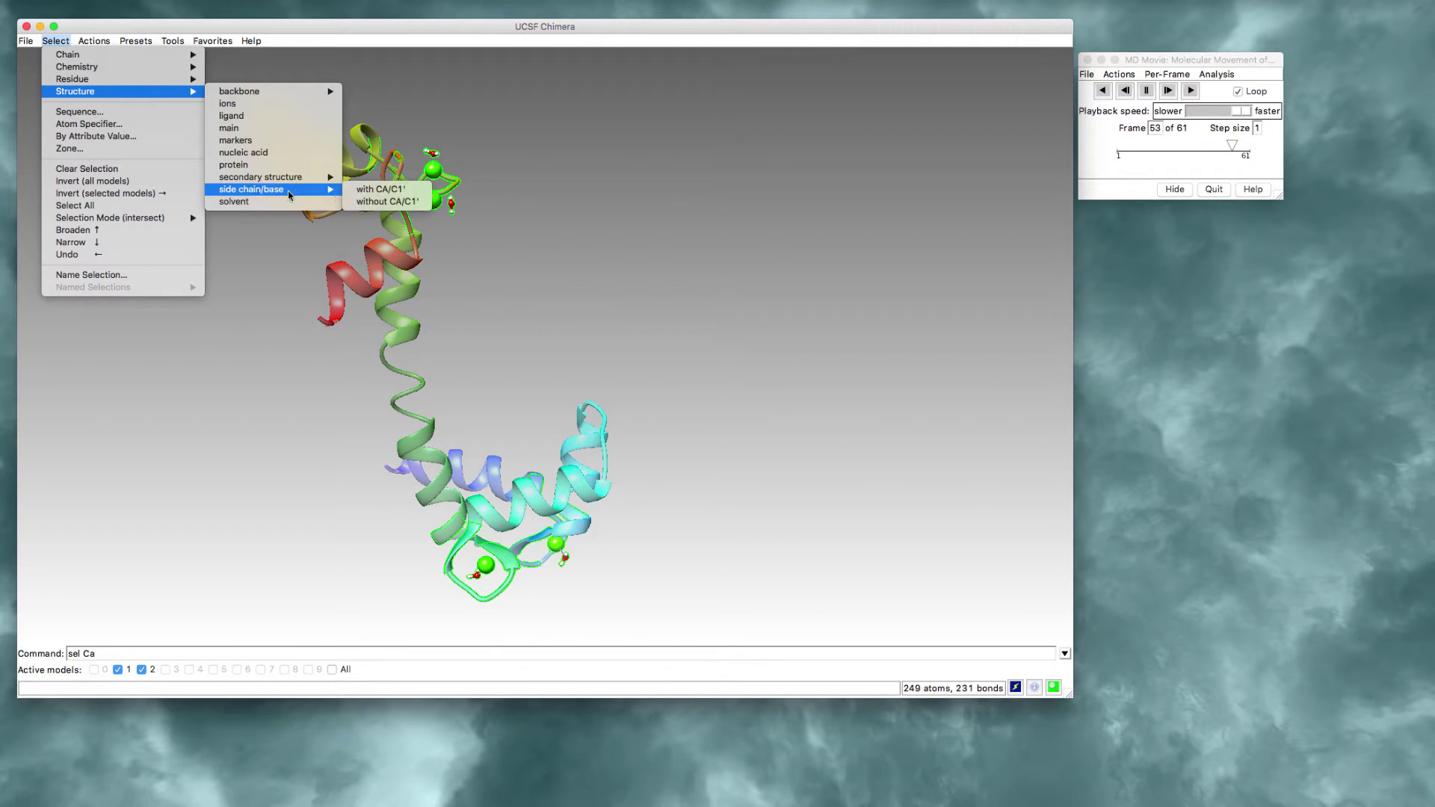
pyautogui.click(381, 193)
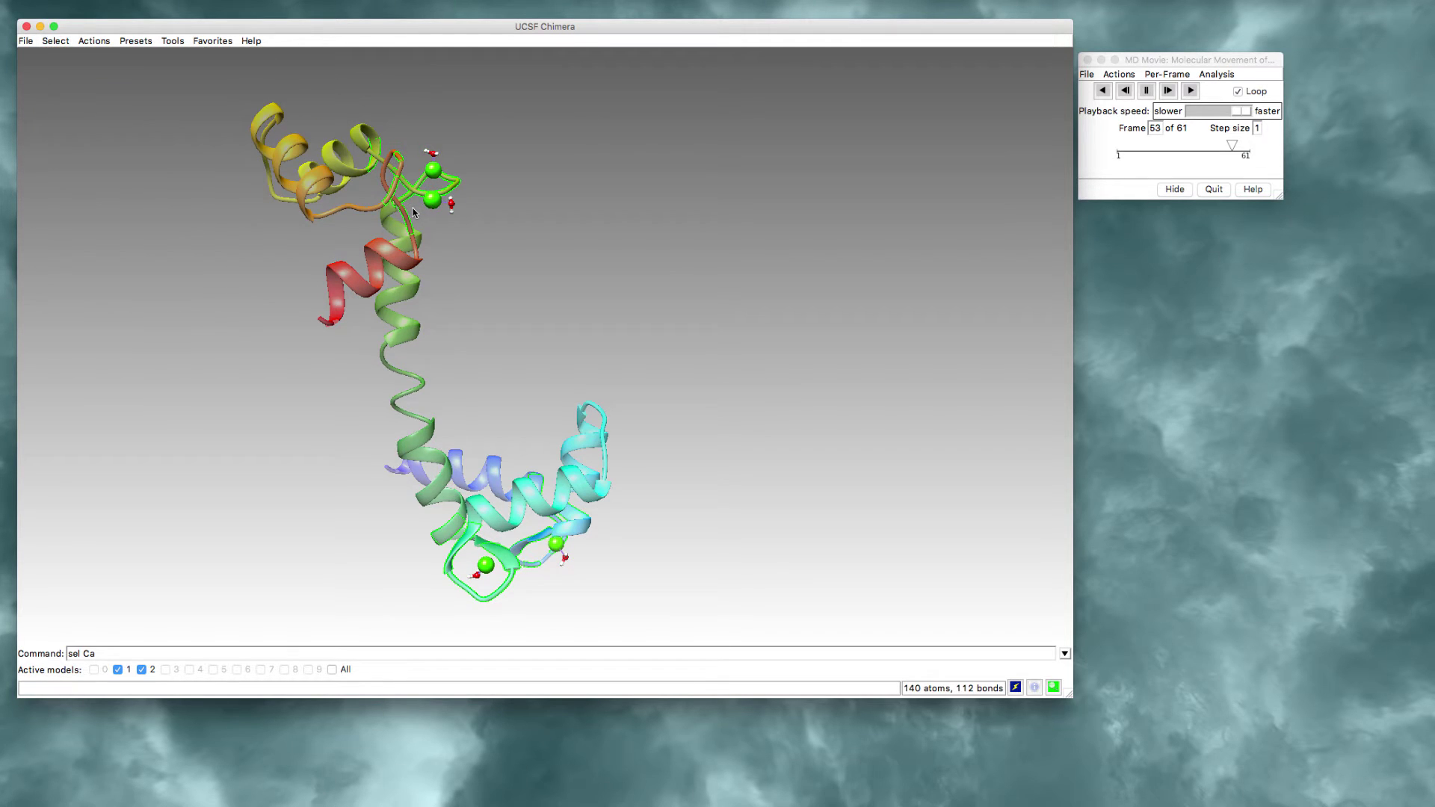
# Show the atoms and bonds of the selected side chains around the calcium ions.
pyautogui.click(94, 40)
pyautogui.moveTo(139, 55)
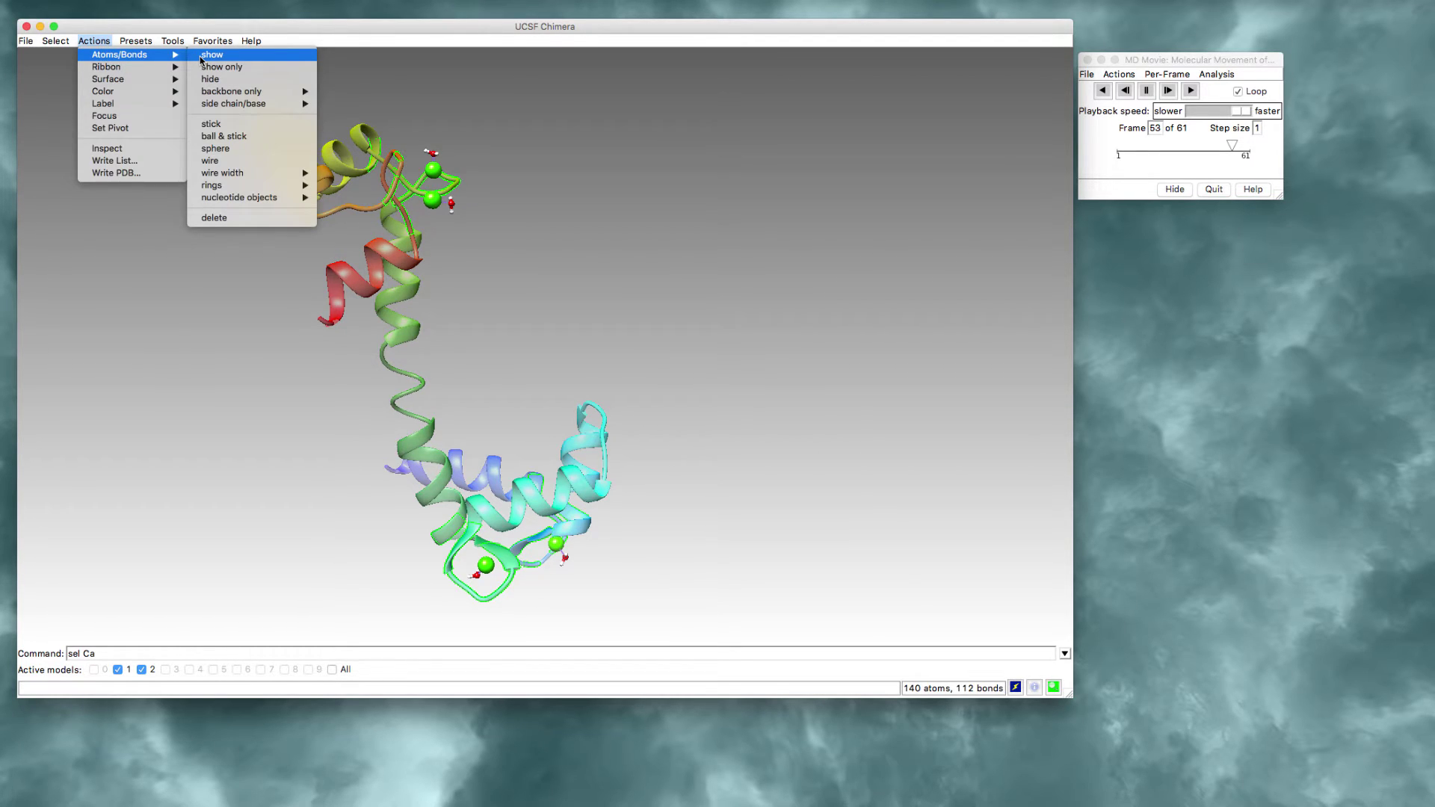
pyautogui.click(202, 58)
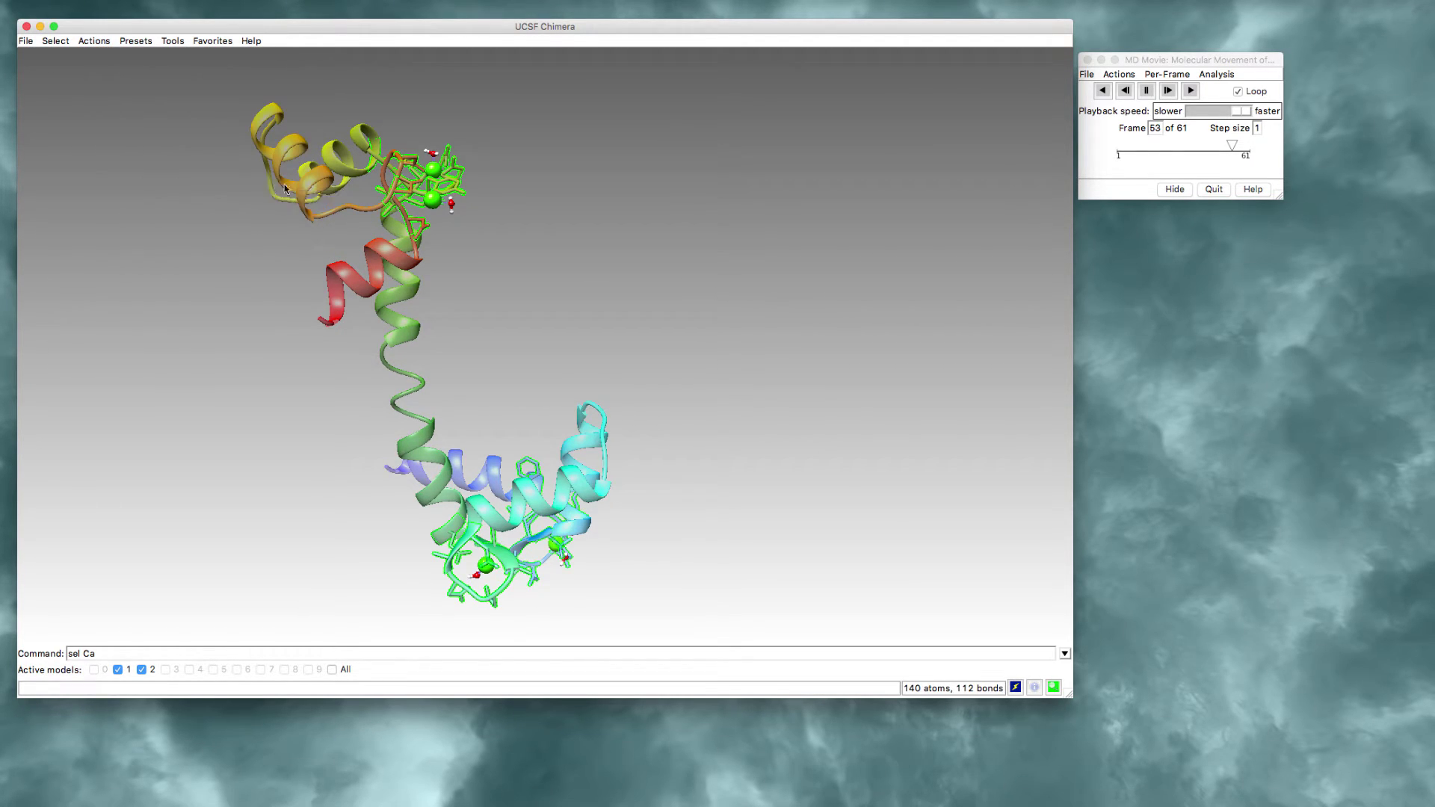
# Select the entire structure, color it by heteroatom, and clear the selection.
pyautogui.moveTo(300, 186); pyautogui.dragTo(443, 295)
pyautogui.scroll(10, 443, 295)
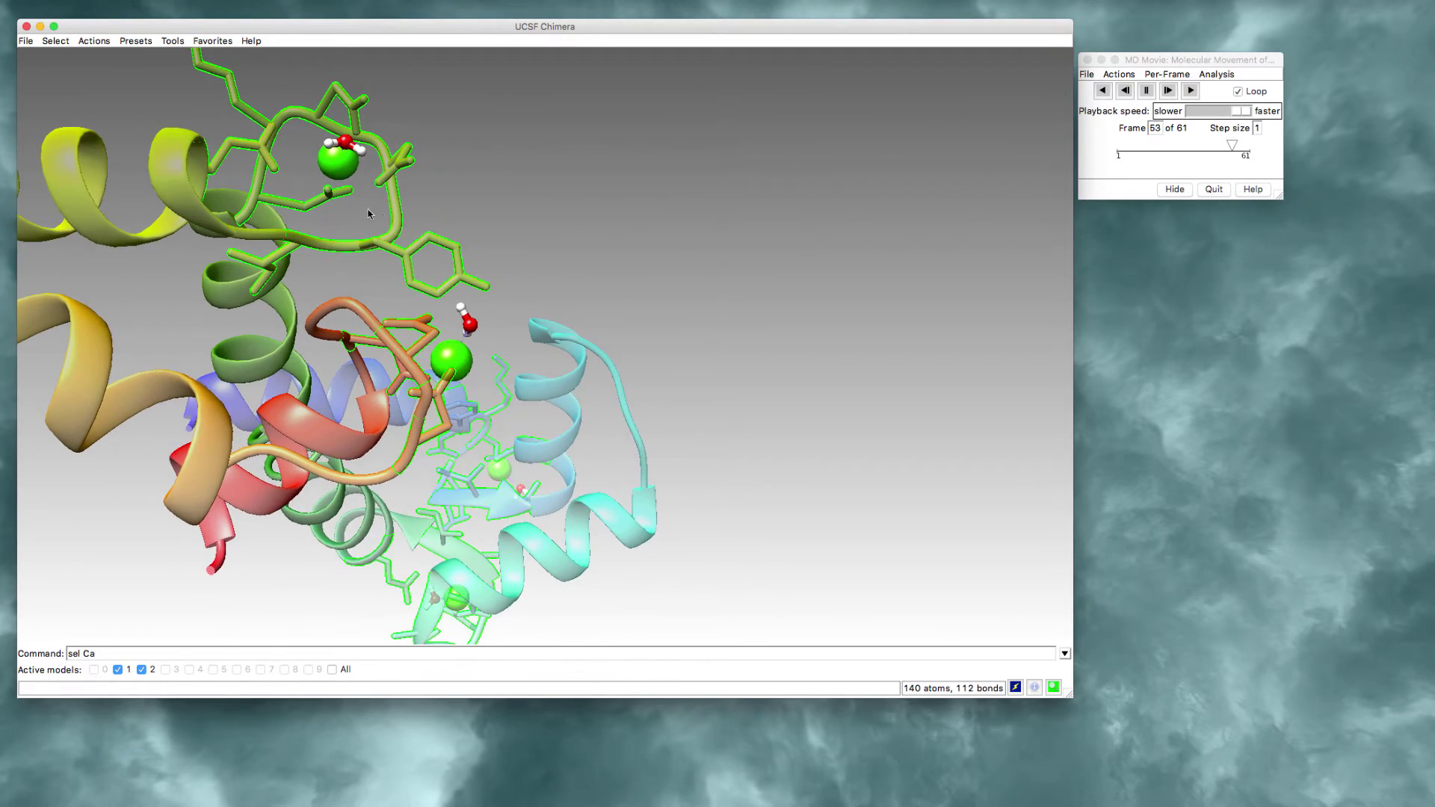
pyautogui.moveTo(361, 214); pyautogui.dragTo(542, 262)
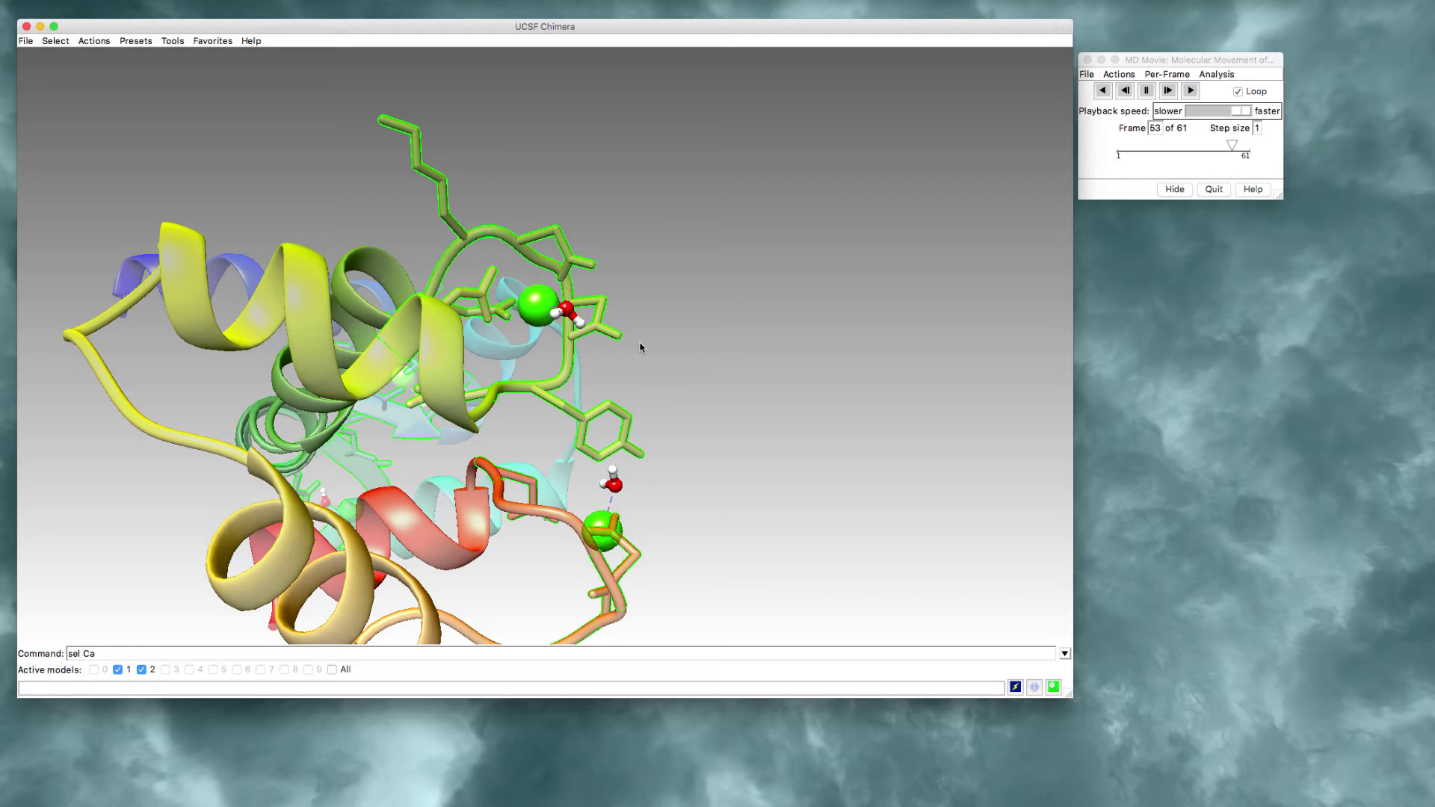
pyautogui.moveTo(640, 347); pyautogui.dragTo(373, 205)
pyautogui.press('super+a')
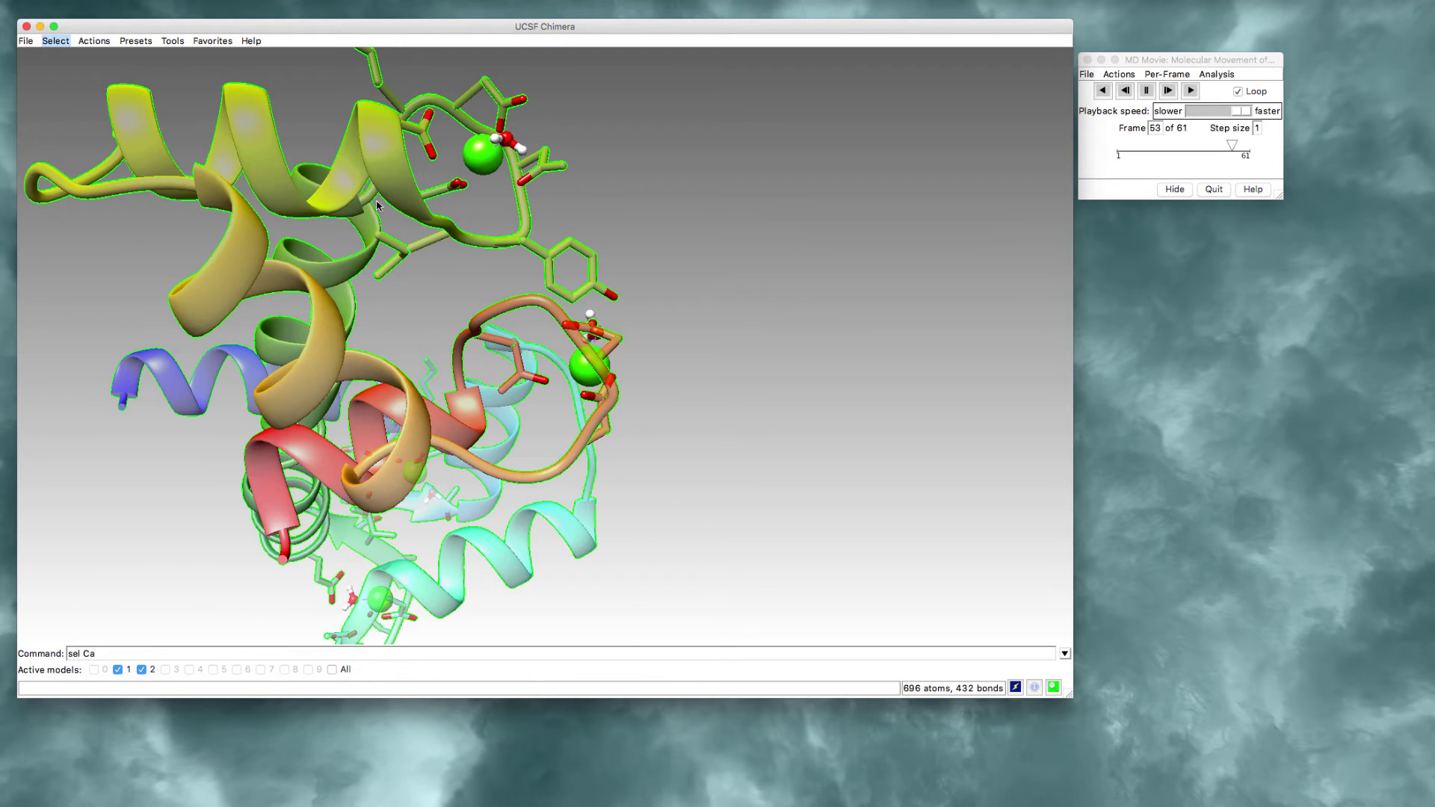
pyautogui.click(94, 41)
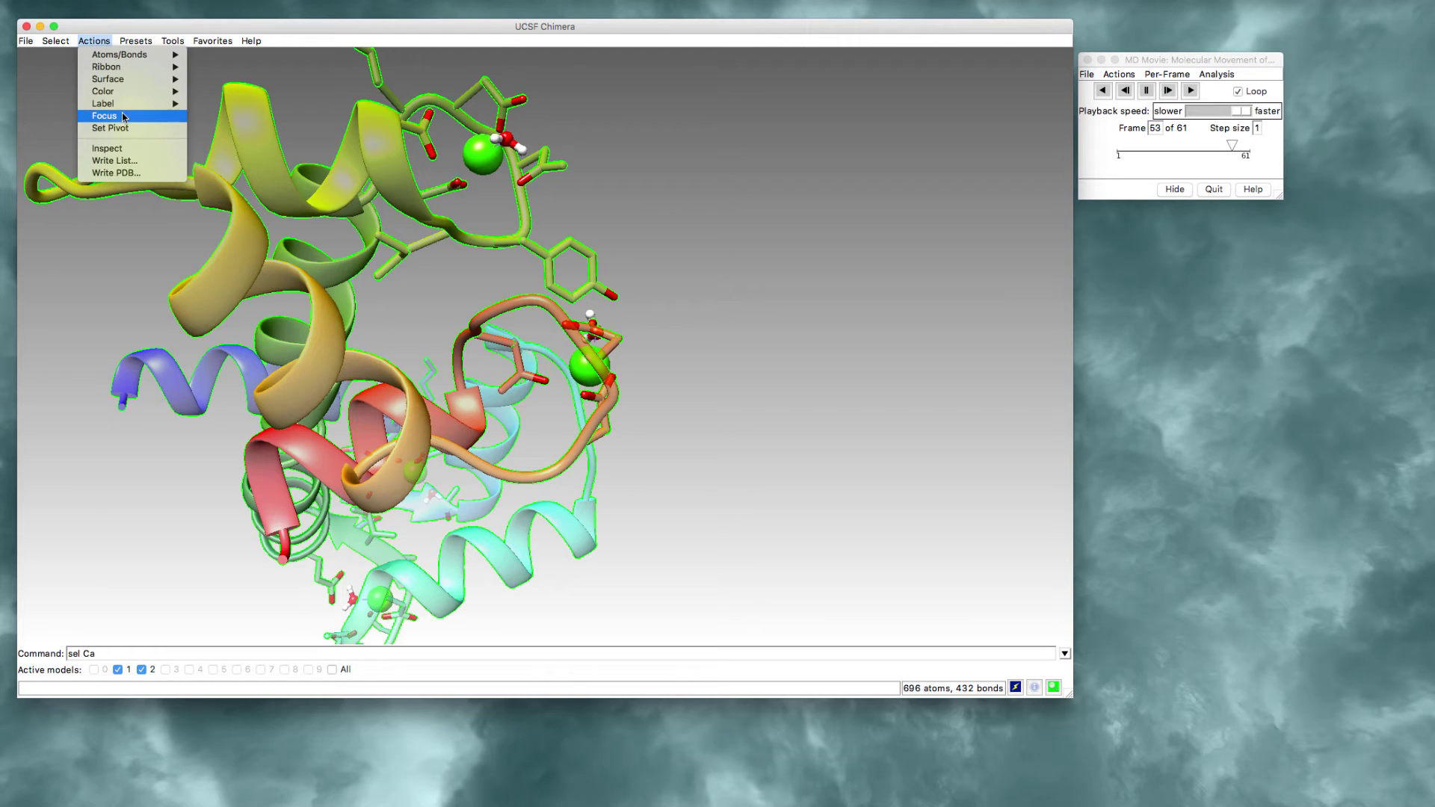
pyautogui.moveTo(127, 91)
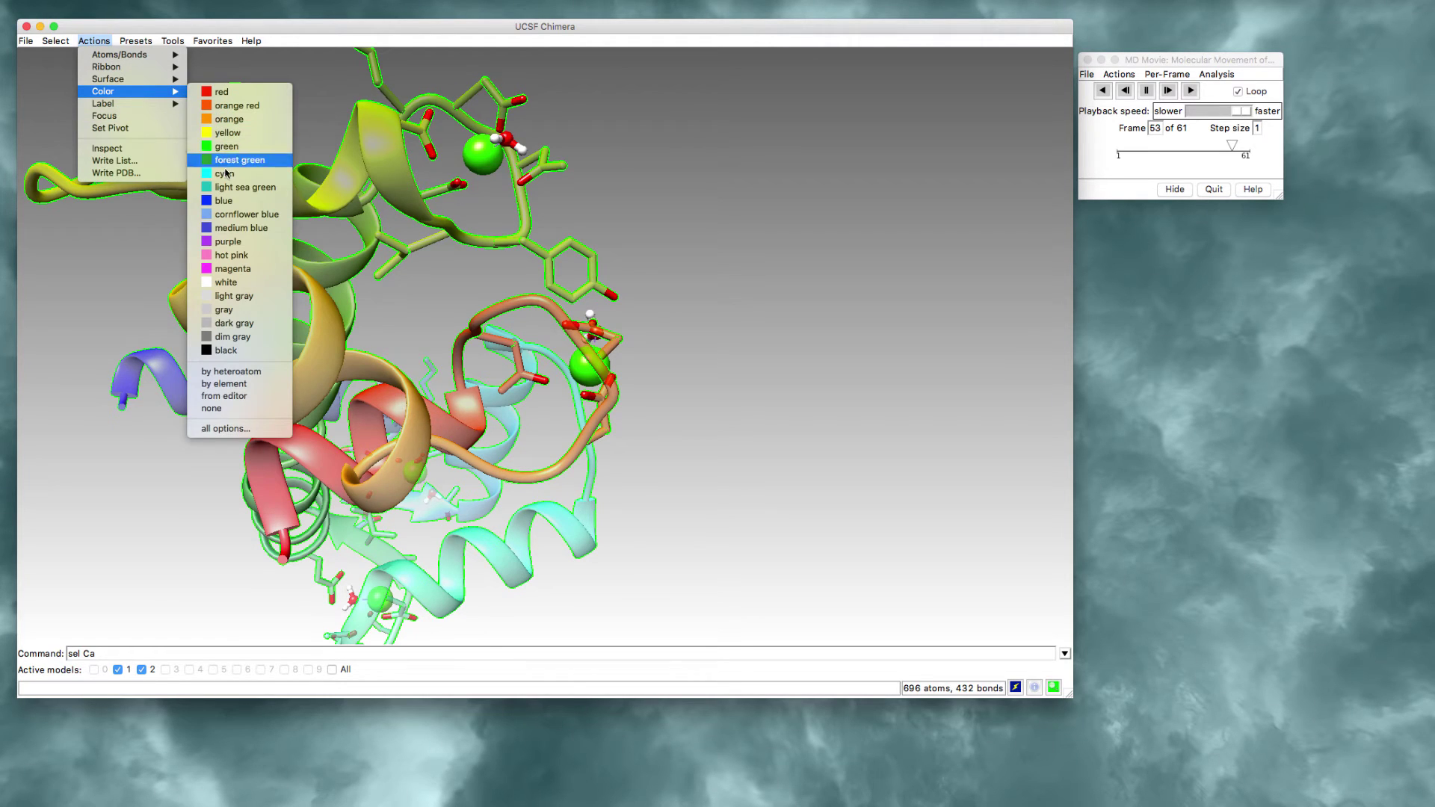
pyautogui.click(250, 375)
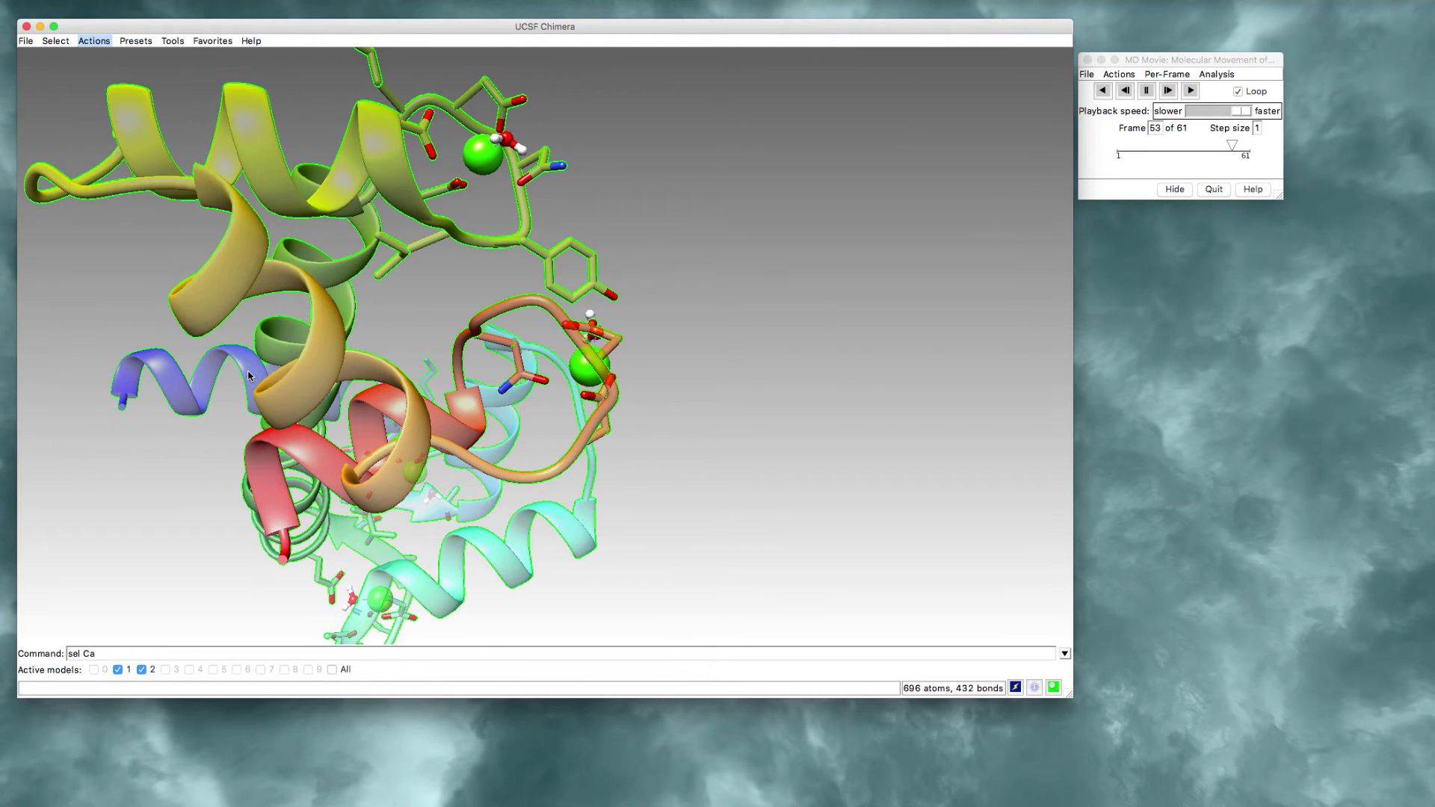
pyautogui.keyDown('ctrl'); pyautogui.click(620, 336); pyautogui.keyUp('ctrl')
# Lighten the dark end of the background gradient to a gray value of 0.778 and close the color and palette editors.
pyautogui.moveTo(541, 157); pyautogui.dragTo(486, 163)
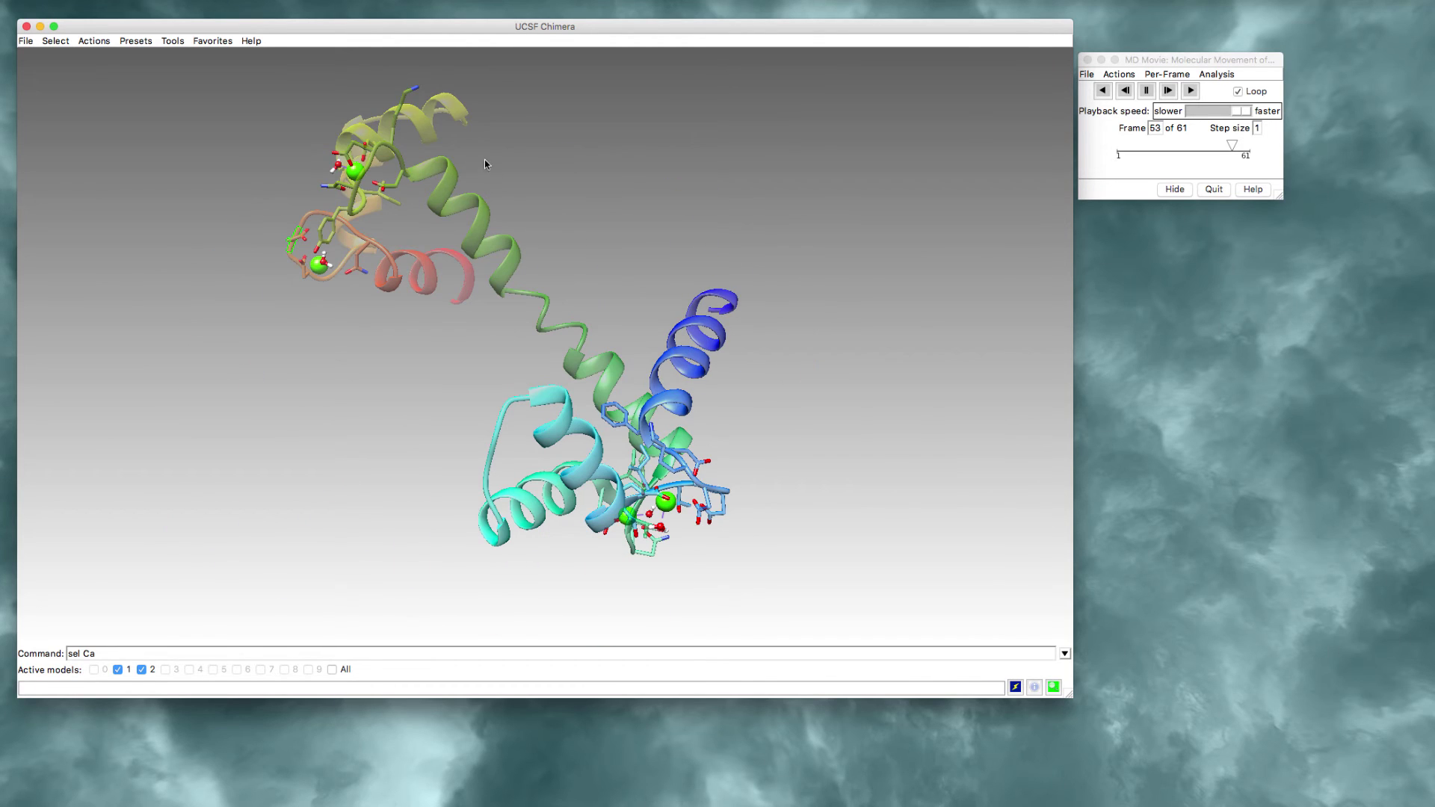
pyautogui.click(93, 42)
pyautogui.moveTo(117, 93)
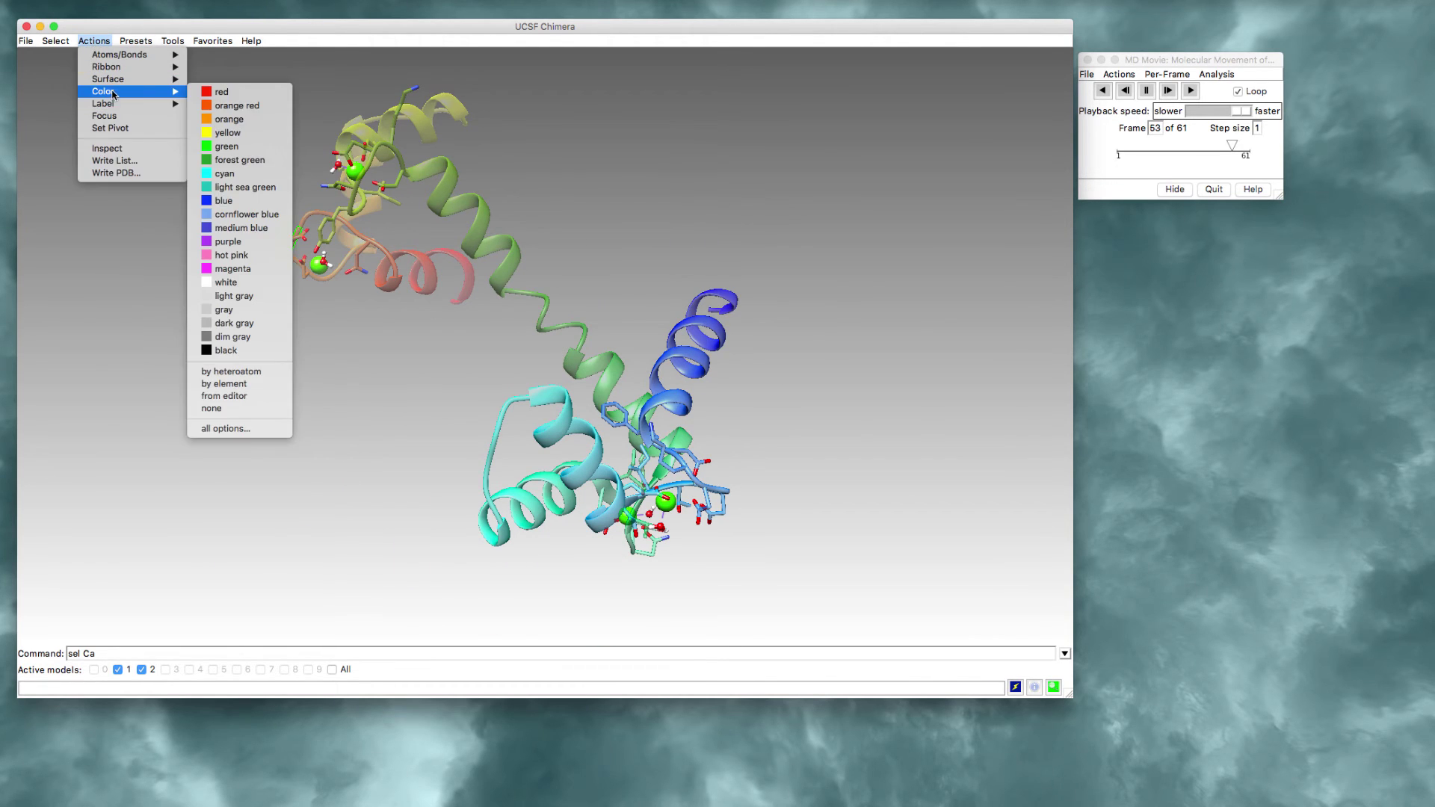
pyautogui.click(251, 428)
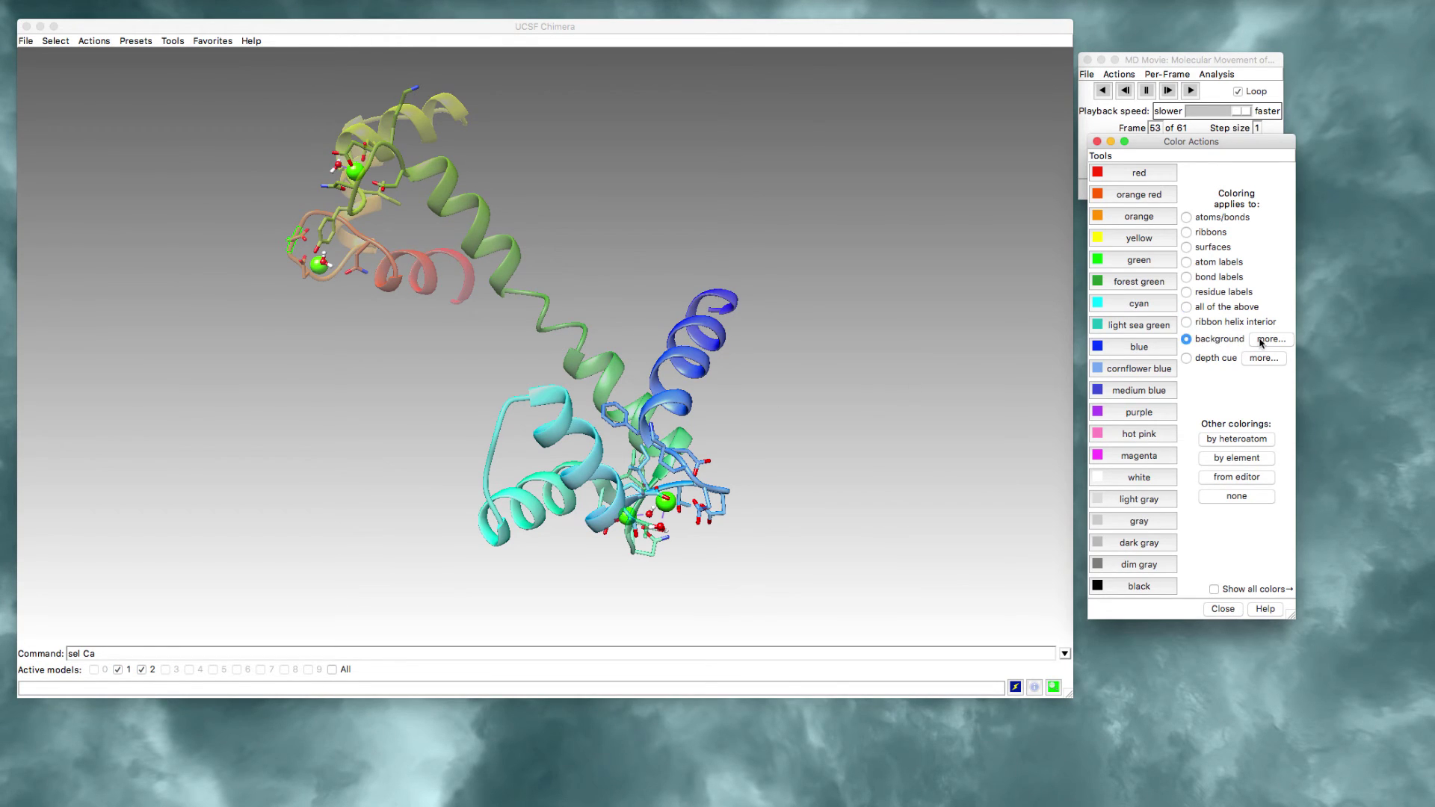
pyautogui.click(1270, 339)
pyautogui.click(1214, 217)
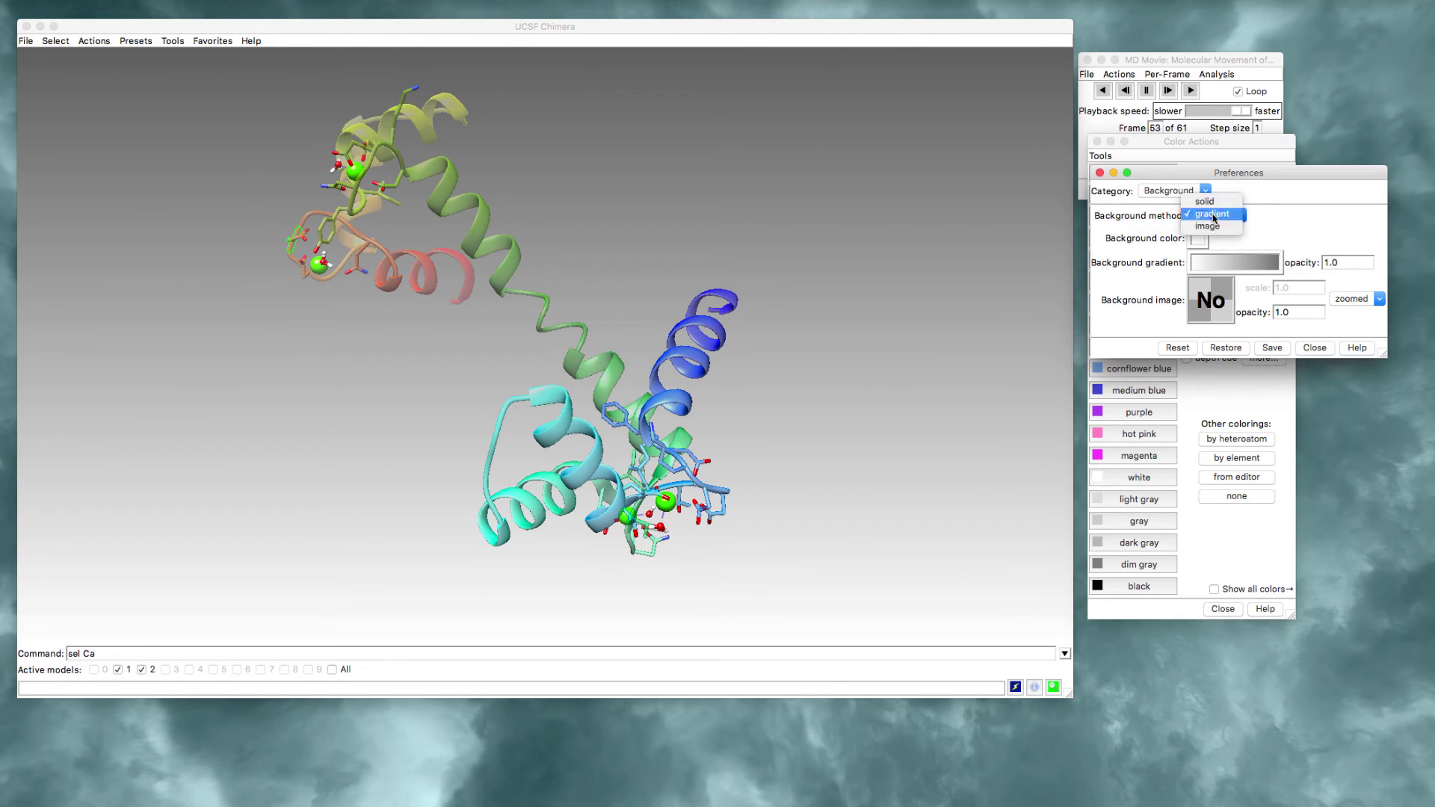
pyautogui.click(1217, 216)
pyautogui.click(1265, 265)
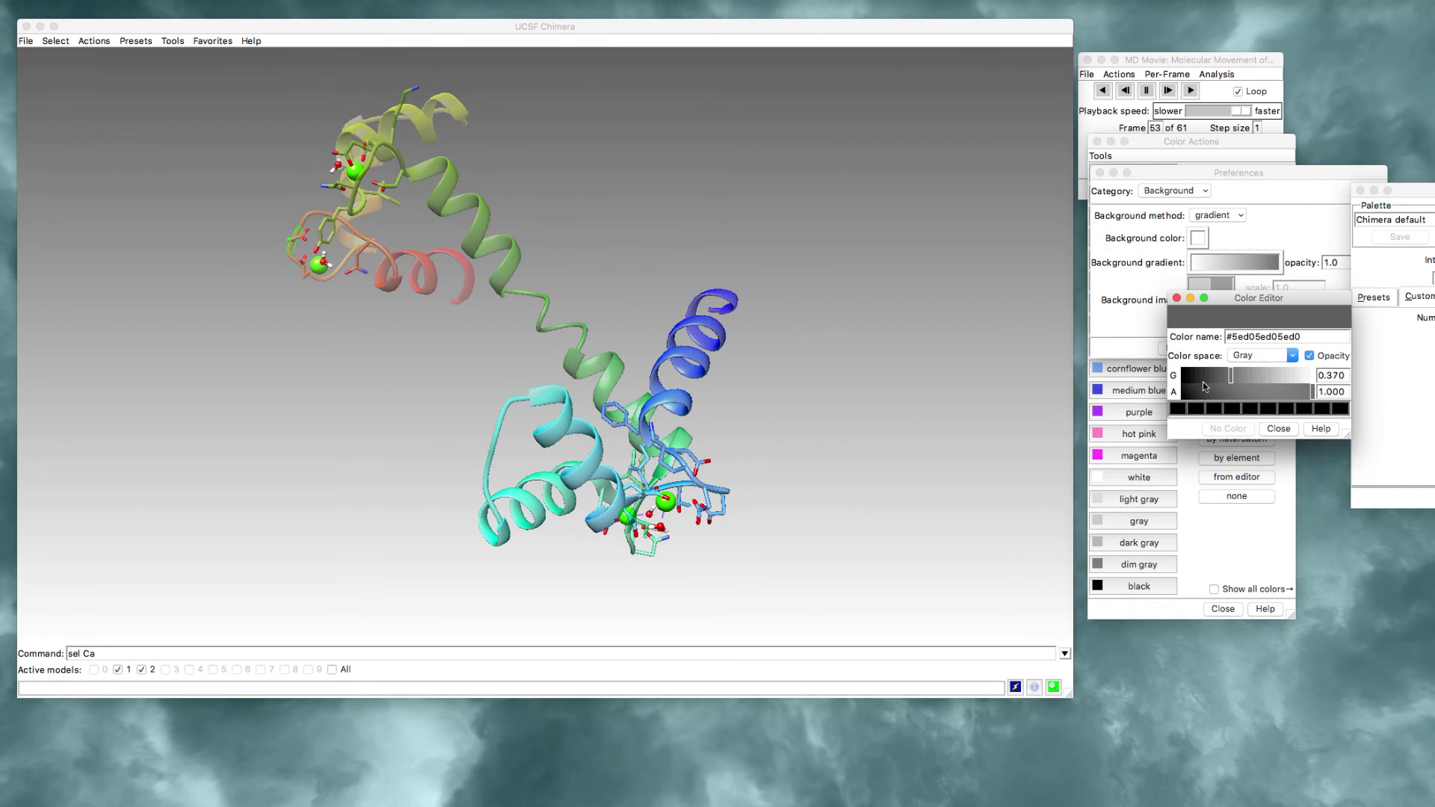
pyautogui.moveTo(1234, 373); pyautogui.dragTo(1282, 378)
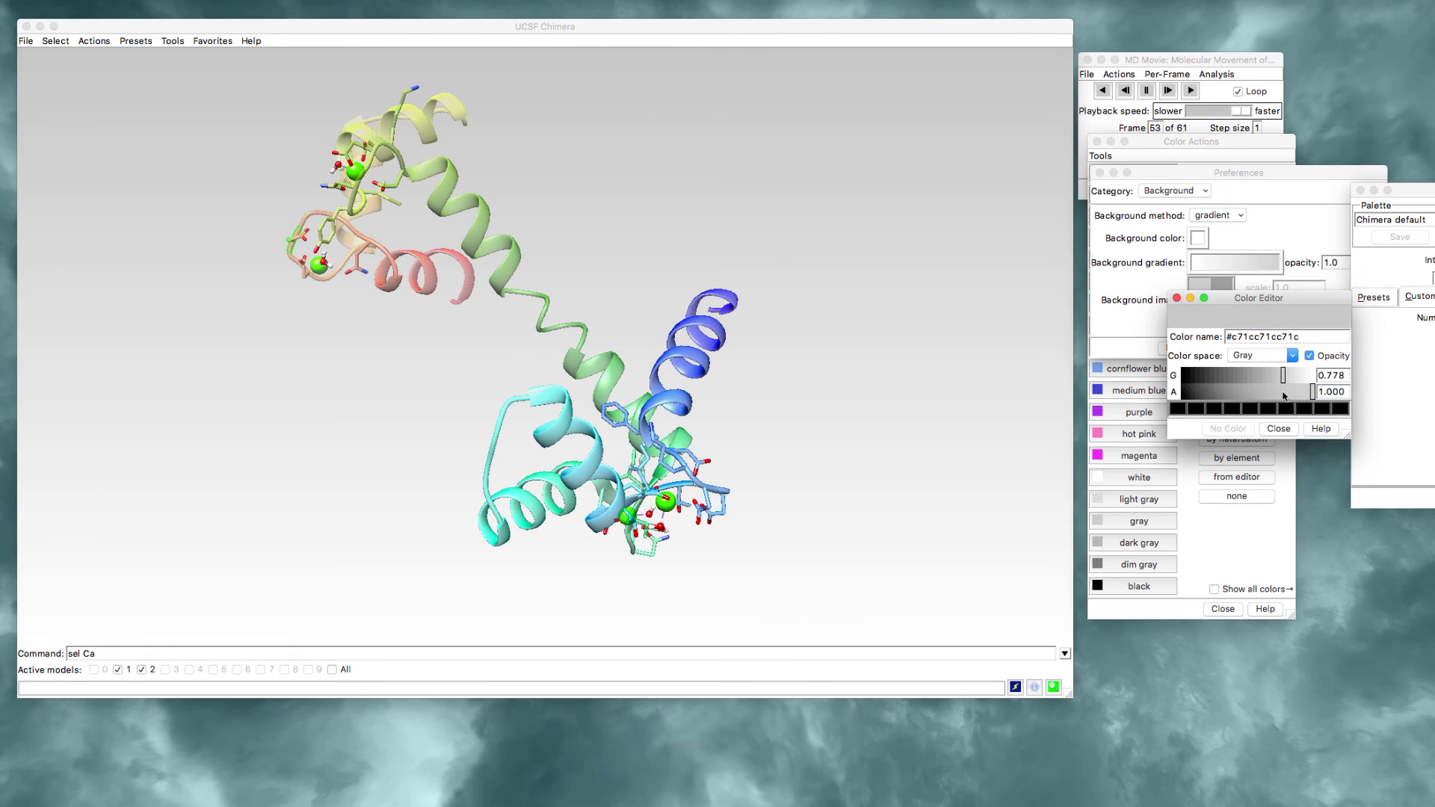
pyautogui.click(1278, 429)
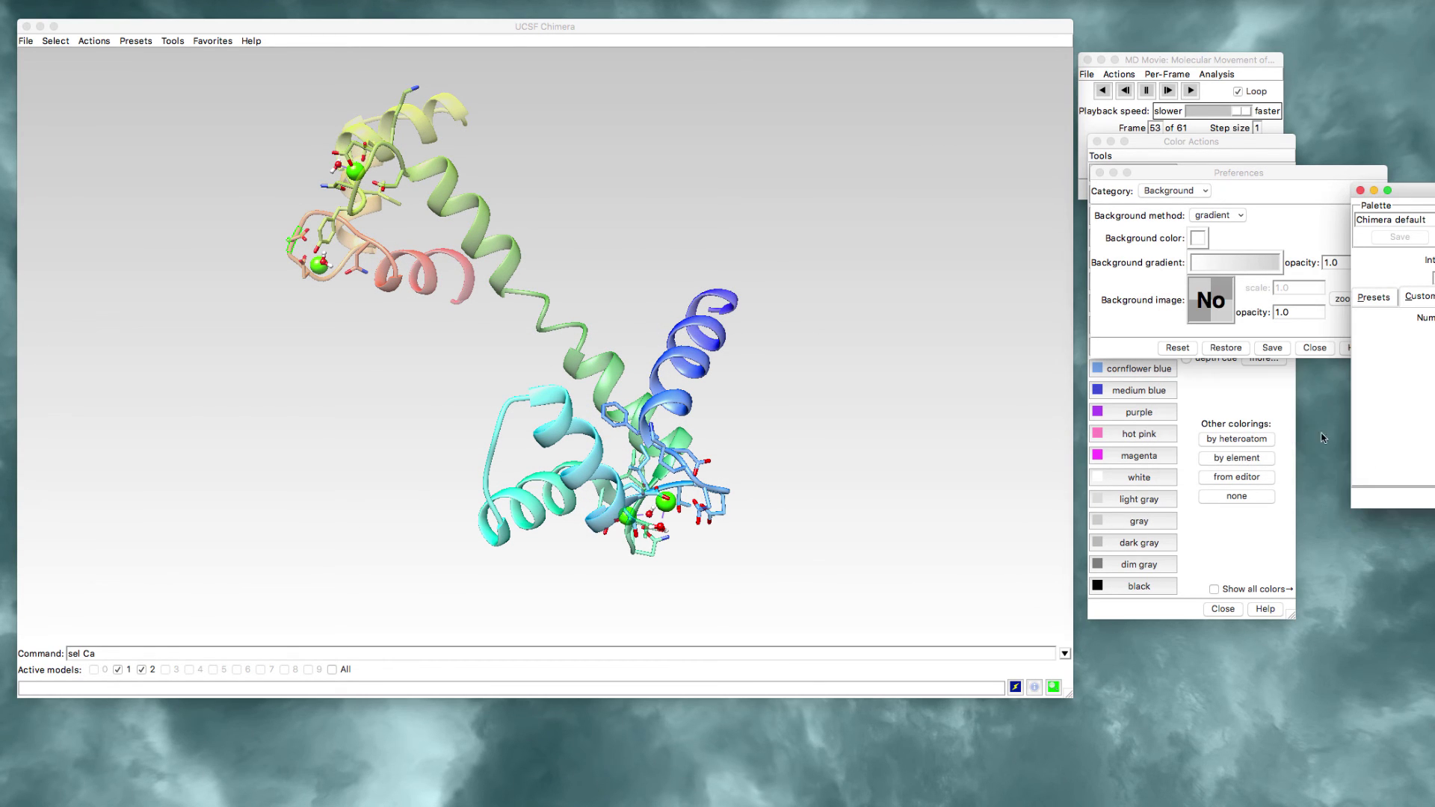
pyautogui.click(1360, 191)
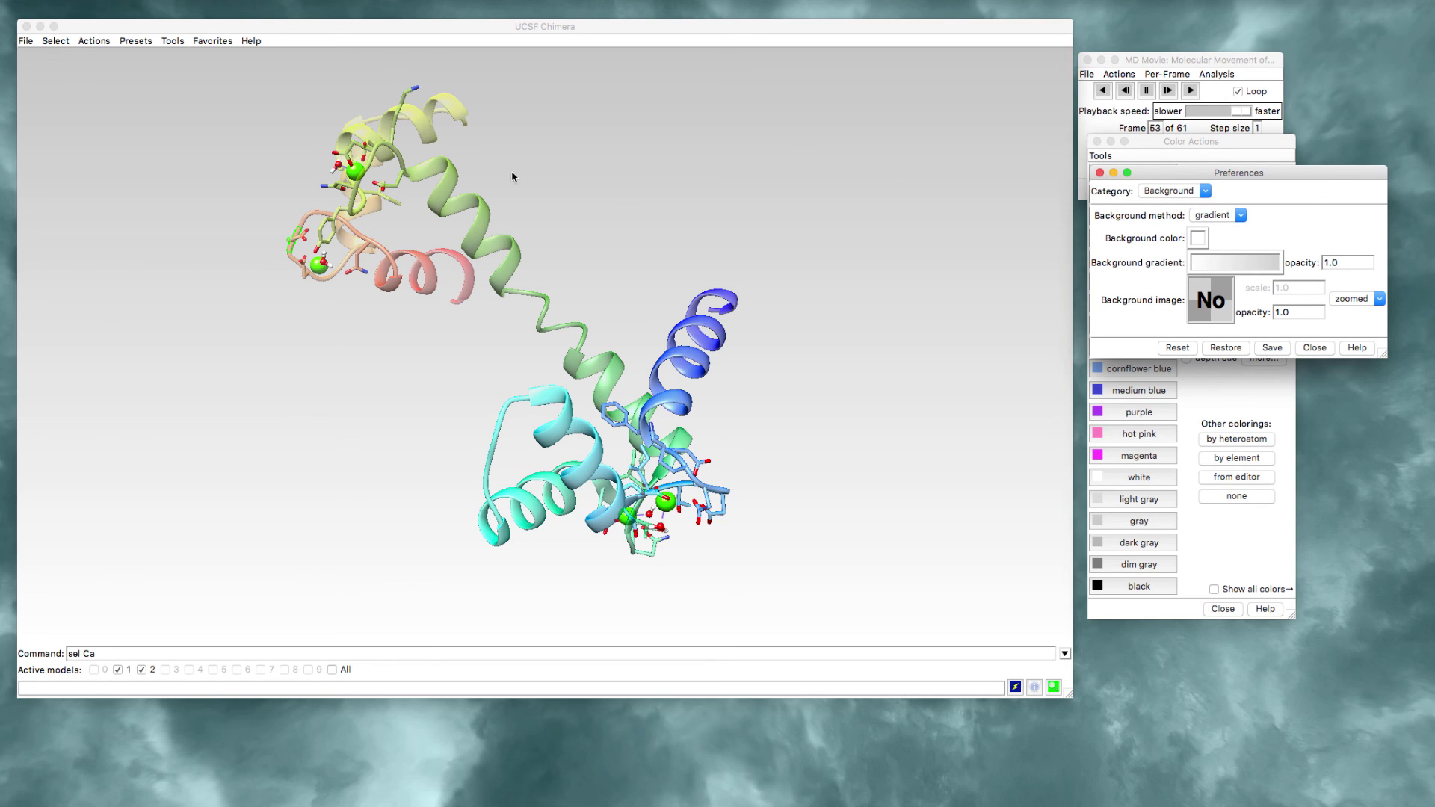
pyautogui.click(382, 164)
pyautogui.moveTo(381, 163); pyautogui.dragTo(630, 413)
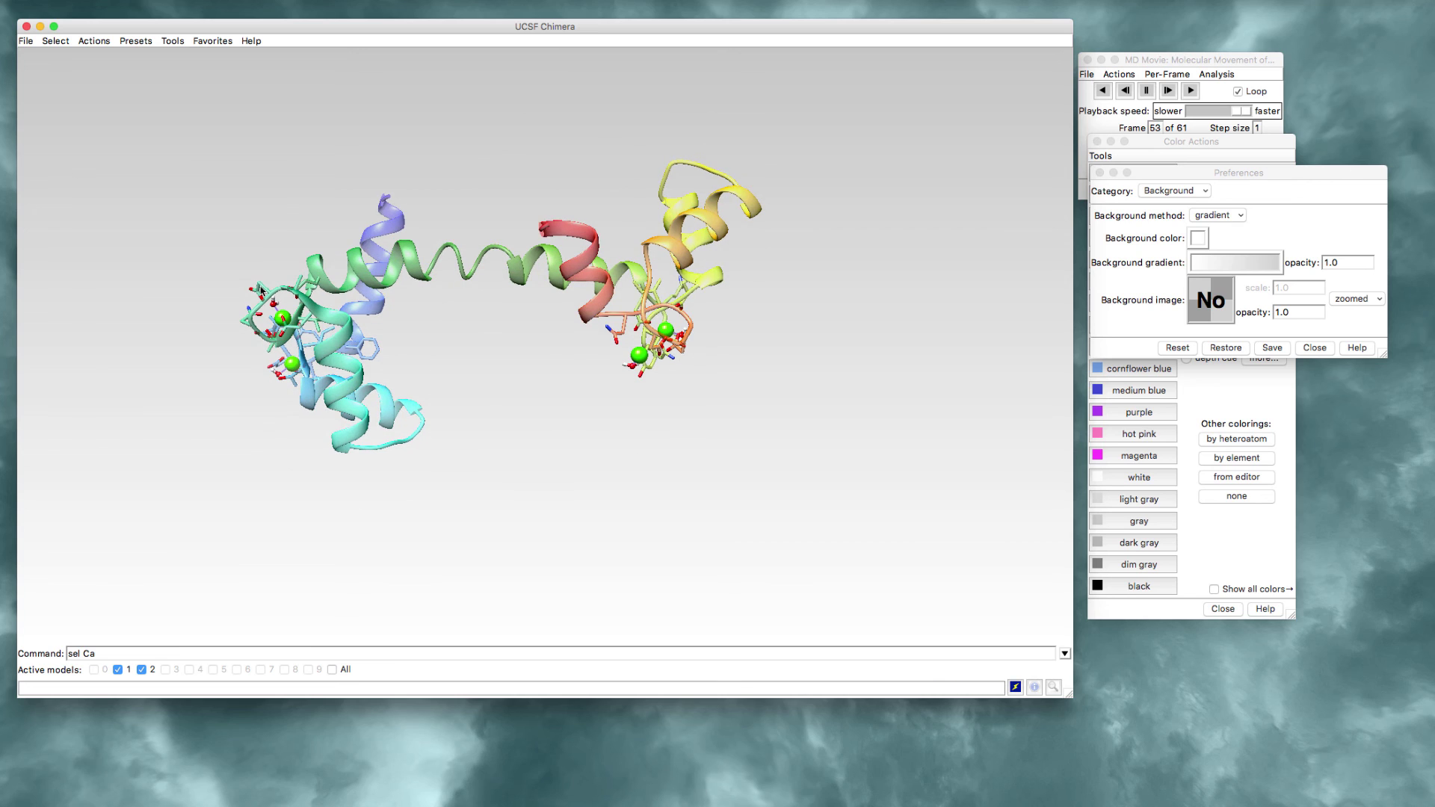